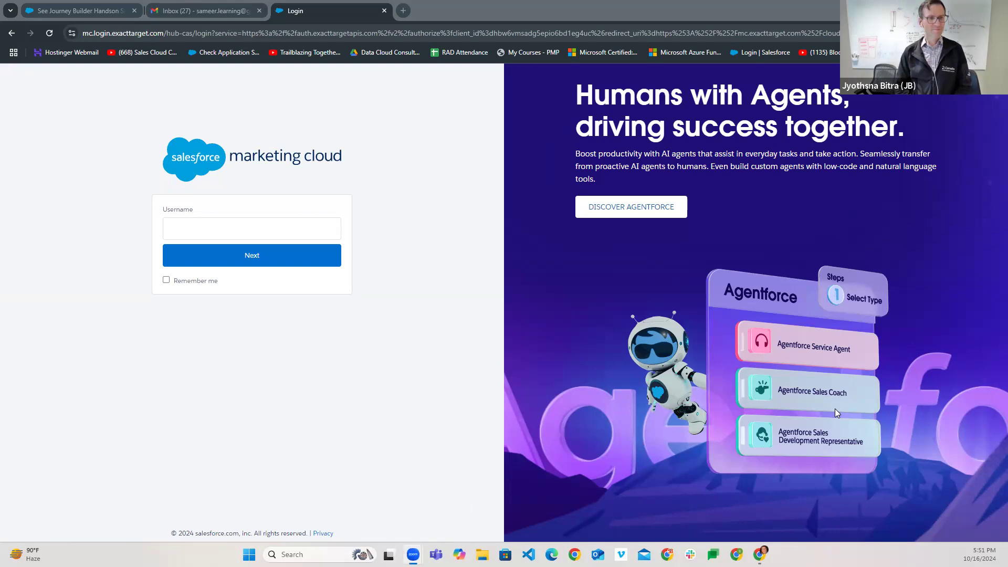
- Log in to Marketing Cloud with the account username and password
{"action": "left_click", "coordinate": [213, 228]}
{"action": "left_click", "coordinate": [249, 261]}
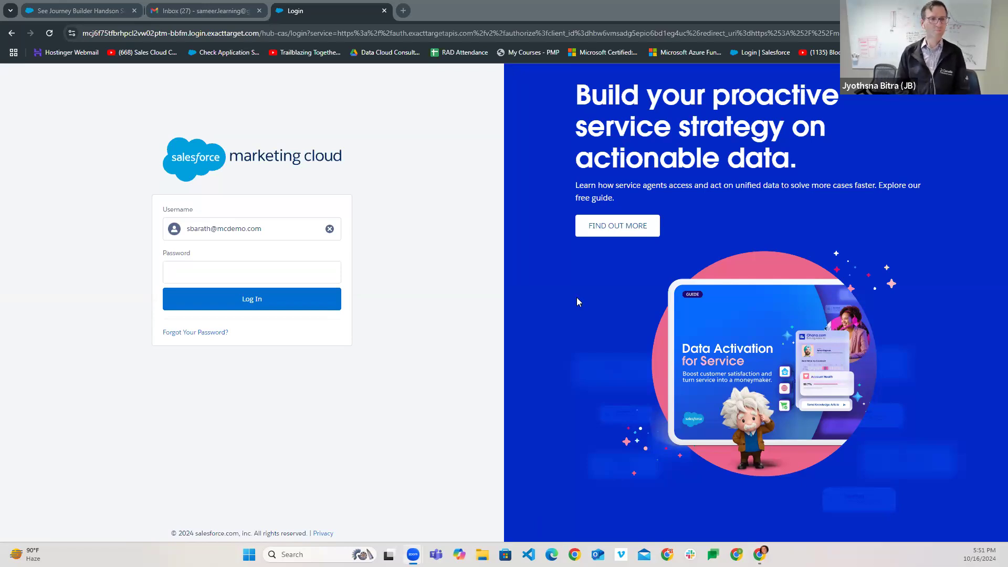
{"action": "left_click", "coordinate": [230, 274]}
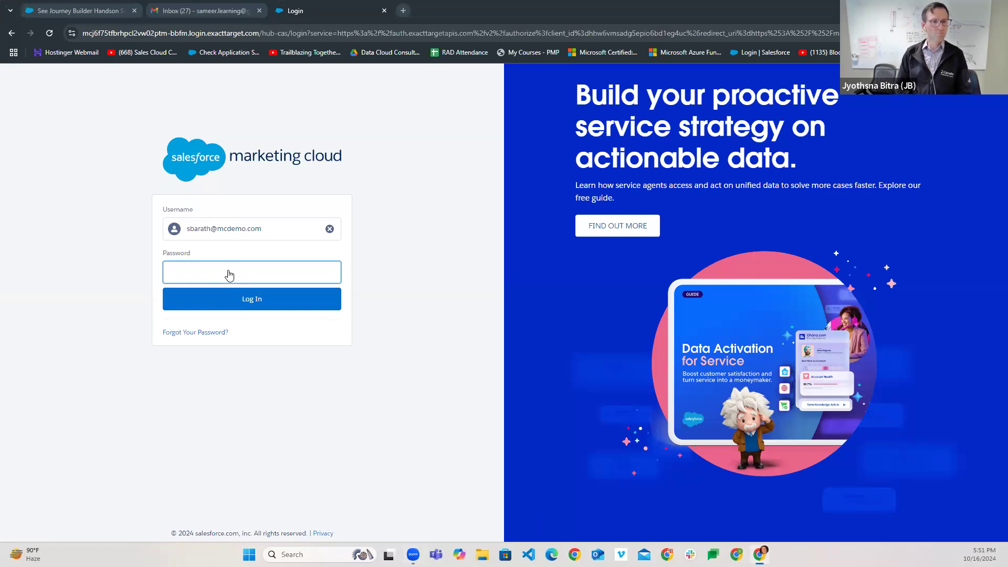
{"action": "key", "text": "ctrl+v"}
{"action": "left_click", "coordinate": [238, 300]}
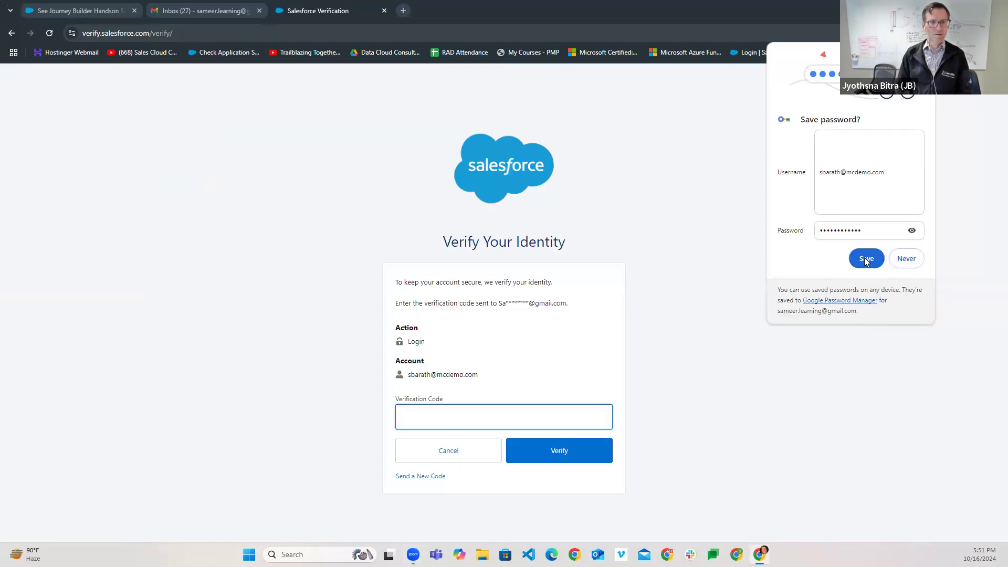
- Save the password in Chrome and switch to the Gmail inbox
{"action": "left_click", "coordinate": [867, 259]}
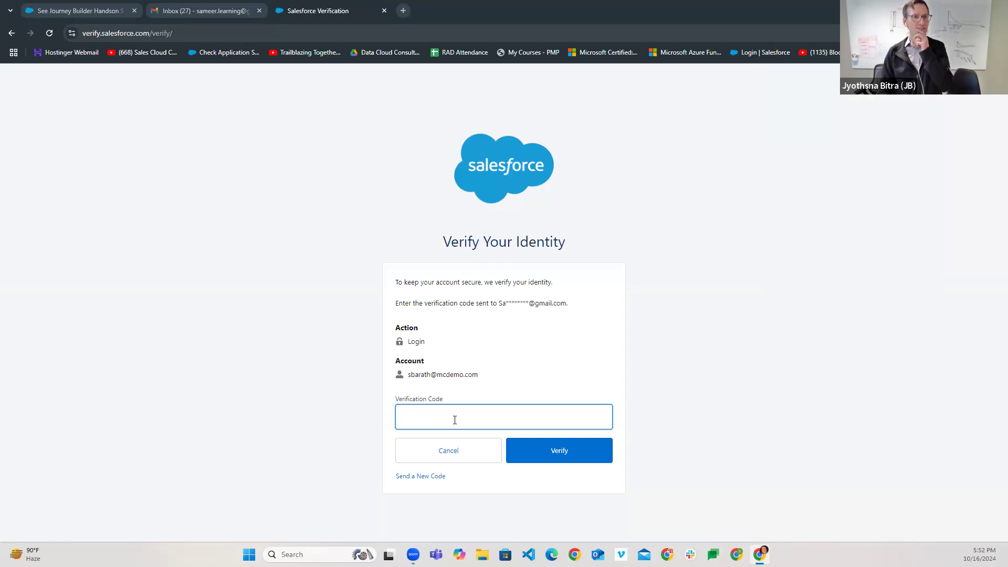
{"action": "left_click", "coordinate": [202, 16]}
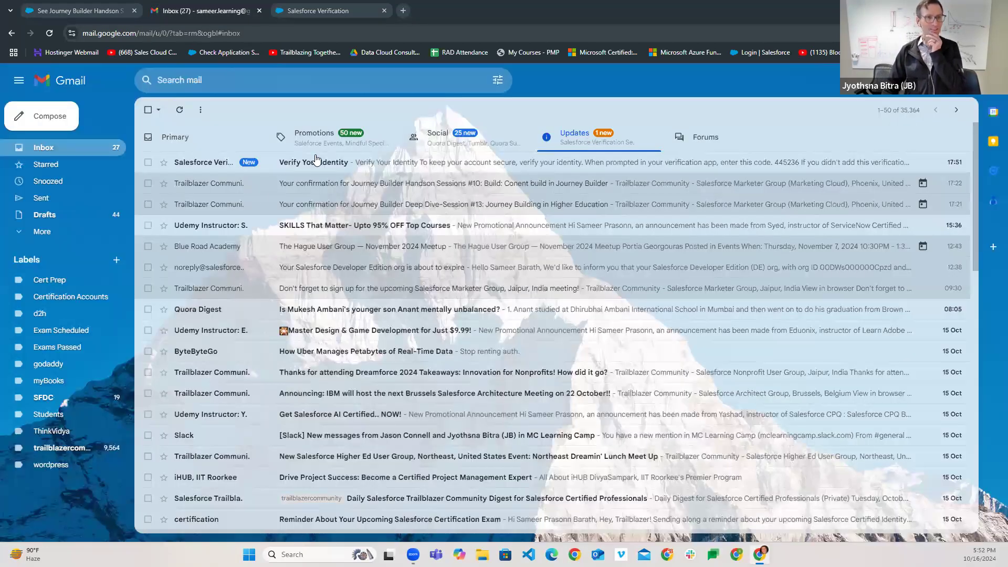
- Copy the code from the Verify Your Identity email and submit it in Salesforce
{"action": "left_click", "coordinate": [316, 162]}
{"action": "left_click_drag", "start_coordinate": [603, 418], "coordinate": [529, 425]}
{"action": "key", "text": "ctrl+c"}
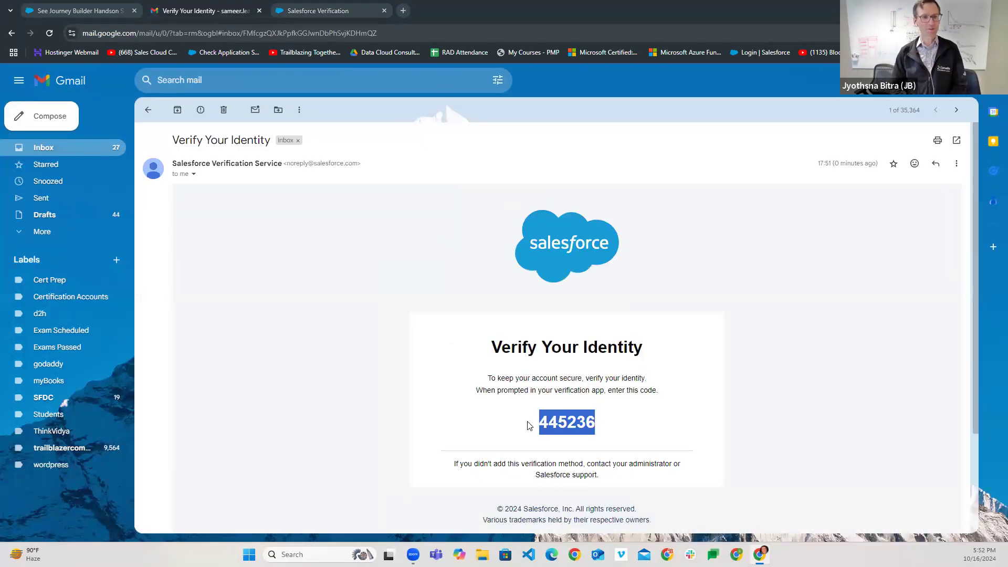
{"action": "left_click", "coordinate": [330, 12]}
{"action": "key", "text": "ctrl+v"}
{"action": "left_click", "coordinate": [567, 458]}
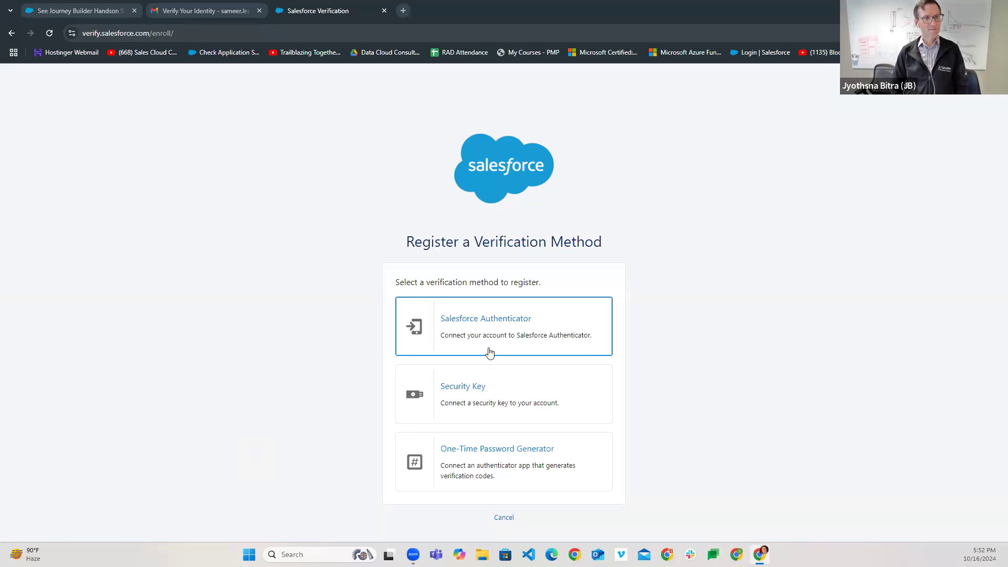
- Connect Salesforce Authenticator as the verification method using the app's two-word phrase
{"action": "left_click", "coordinate": [495, 317]}
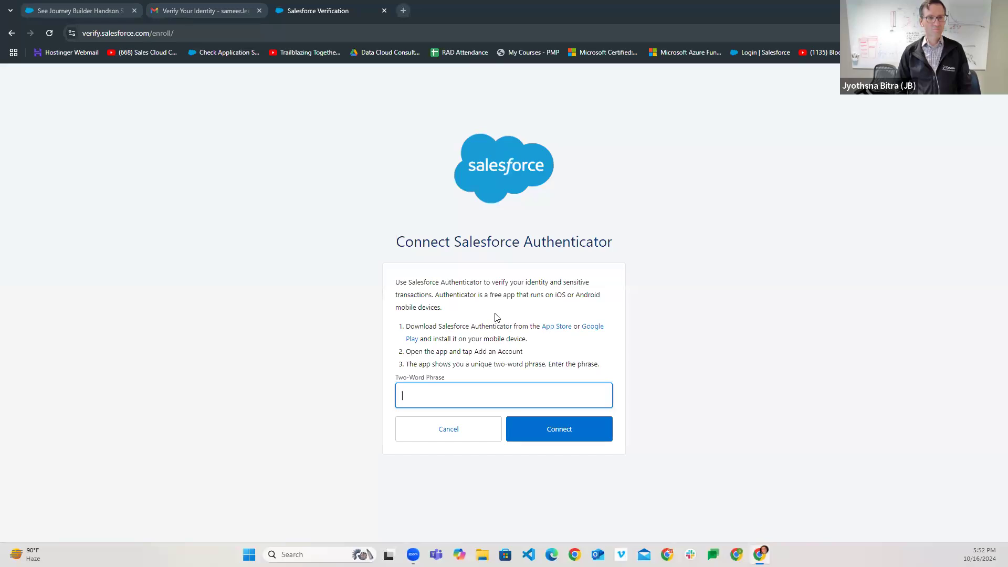
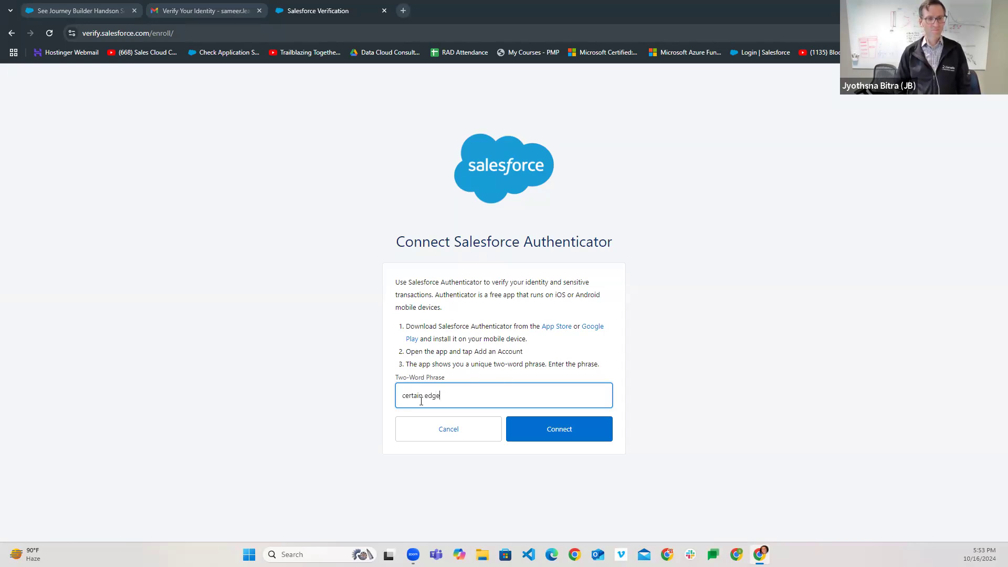
{"action": "left_click", "coordinate": [571, 432]}
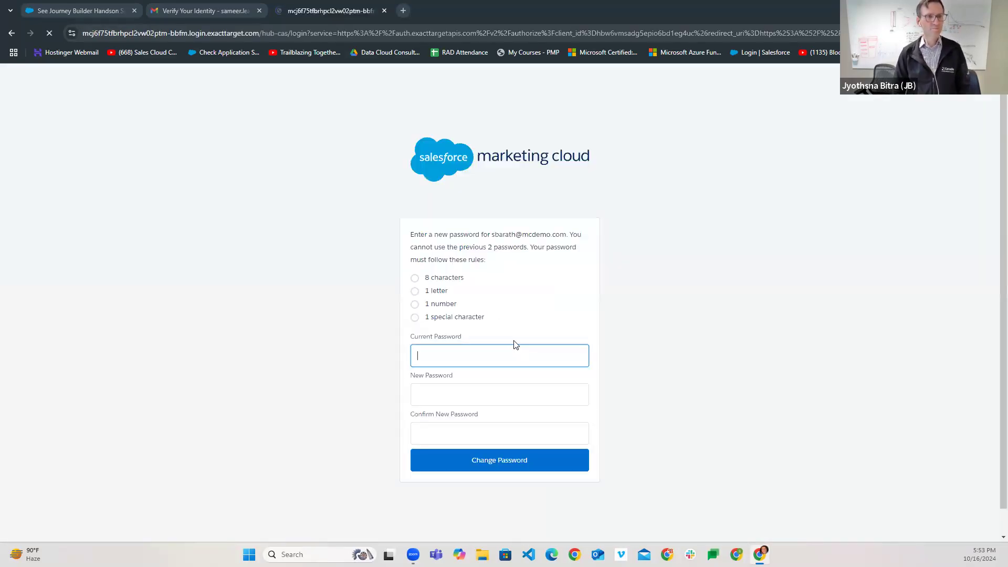
- Fill the current password from Chrome's saved entry and set a new rule-compliant password
{"action": "left_click", "coordinate": [481, 355]}
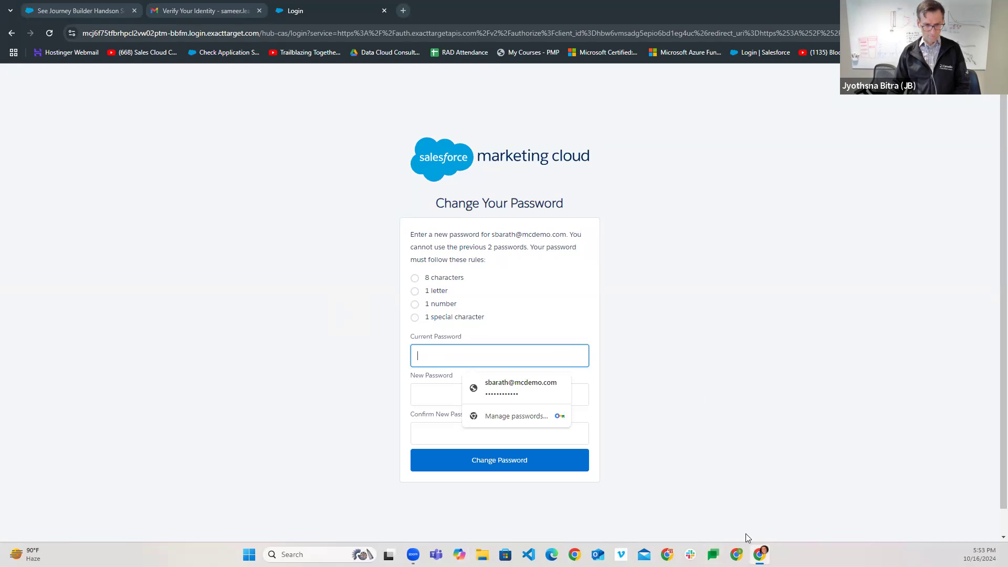
{"action": "left_click", "coordinate": [414, 554]}
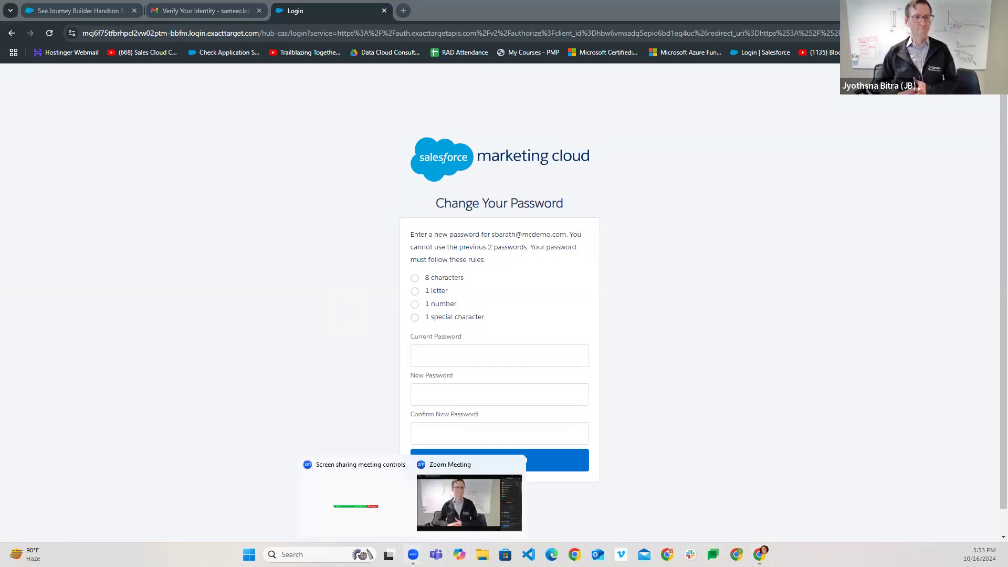
{"action": "left_click", "coordinate": [495, 499]}
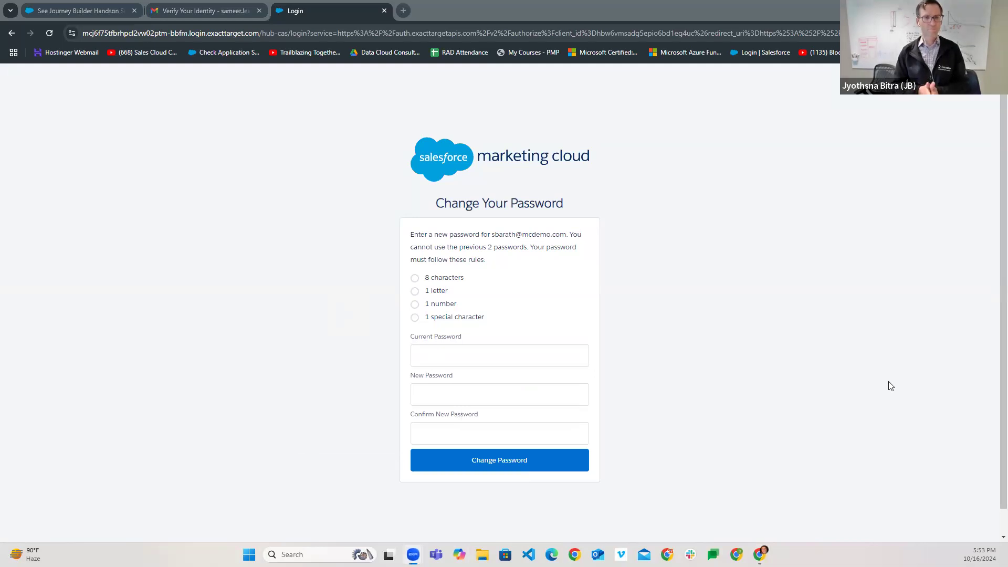
{"action": "left_click", "coordinate": [468, 361]}
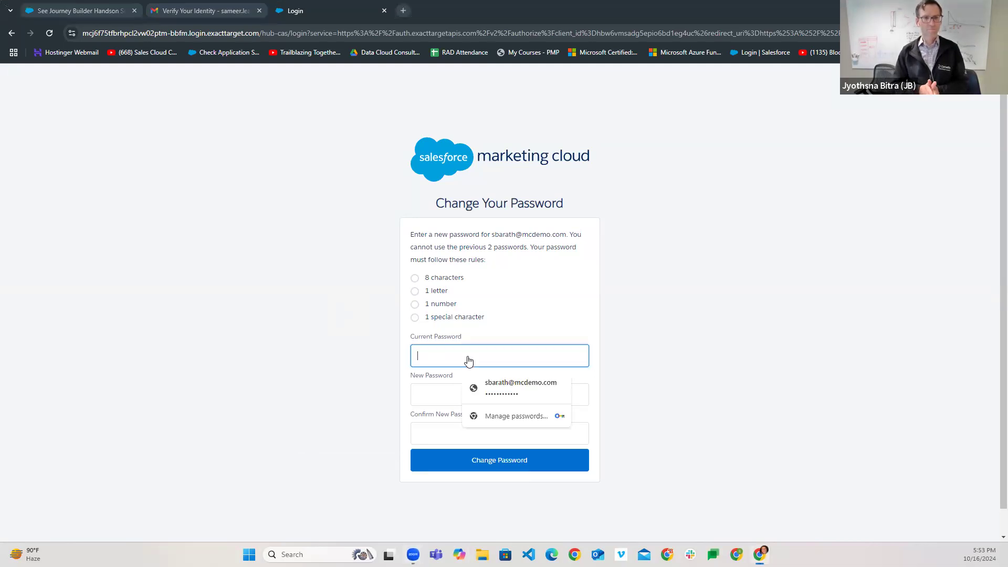
{"action": "left_click", "coordinate": [488, 387]}
{"action": "left_click", "coordinate": [557, 393]}
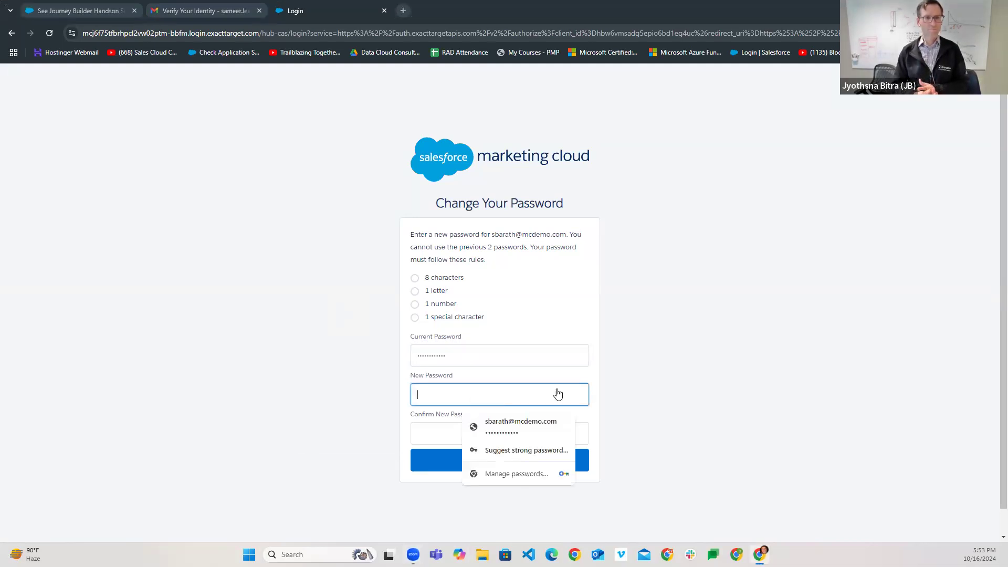
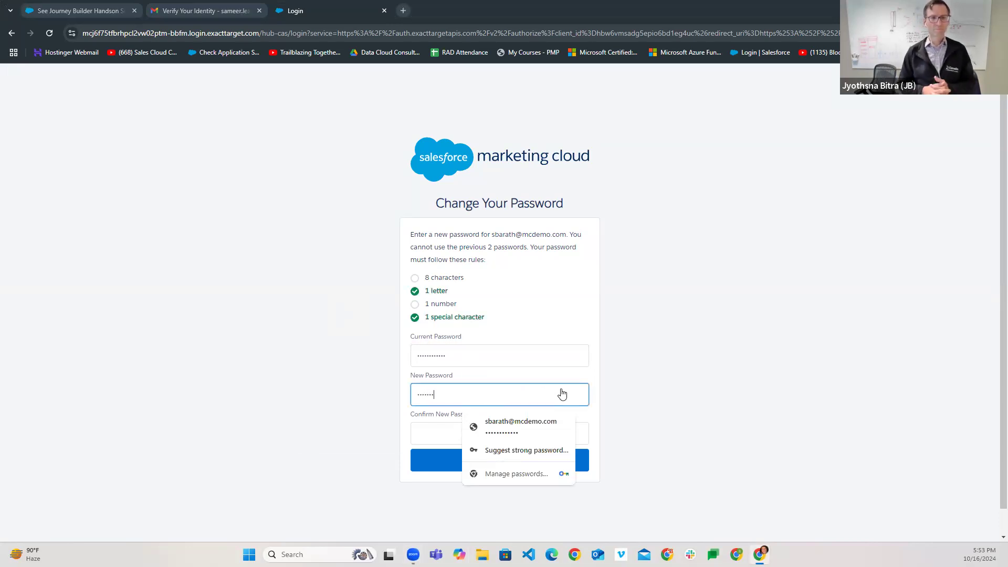
{"action": "key", "text": "Tab"}
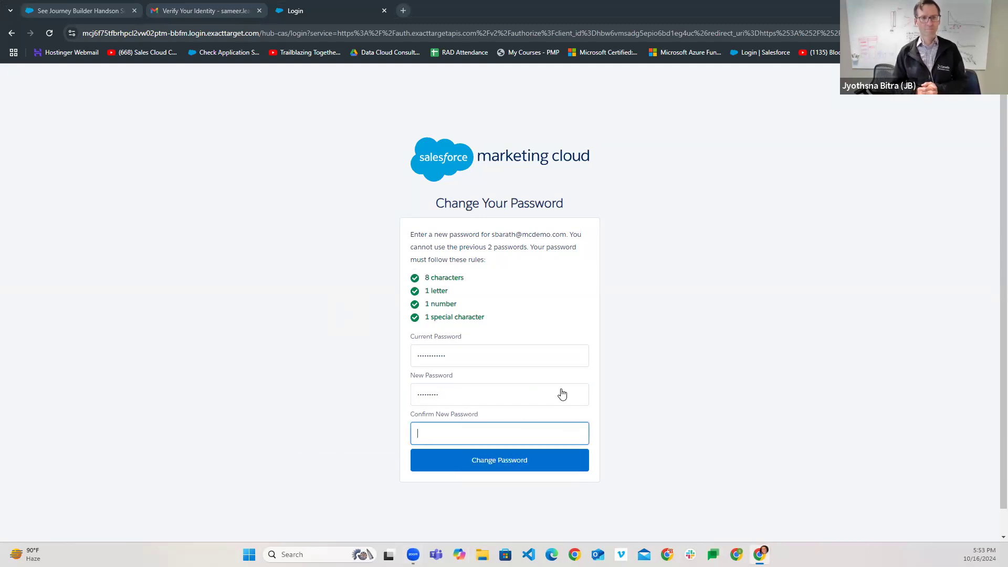
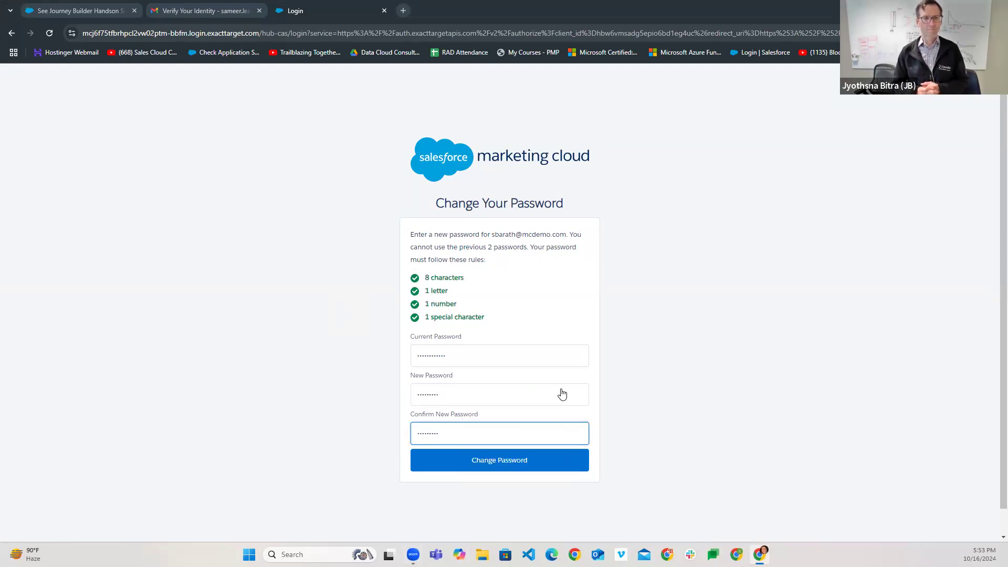
{"action": "left_click", "coordinate": [517, 466]}
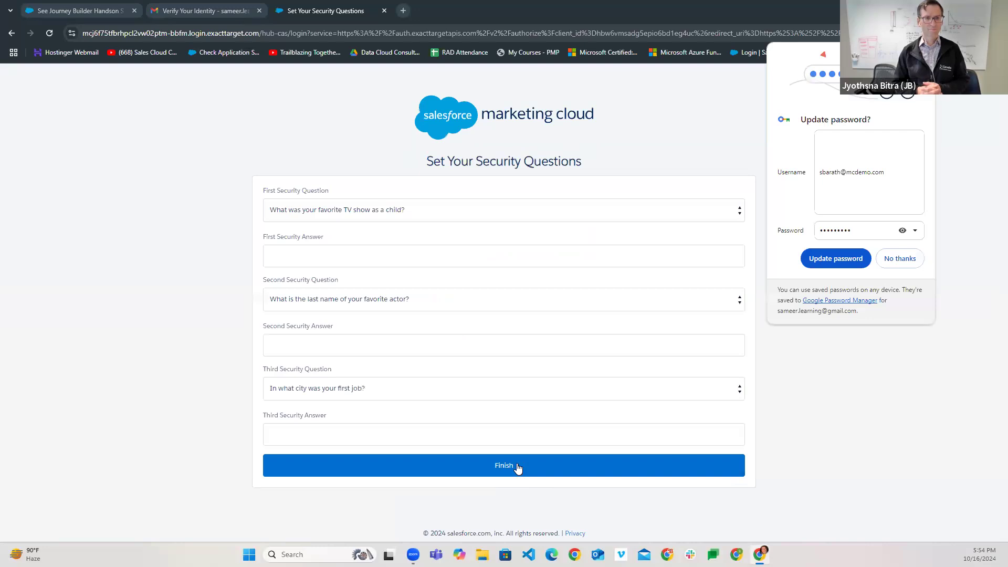
- Review the first security question list and dismiss Chrome's update-password prompt
{"action": "left_click", "coordinate": [342, 261]}
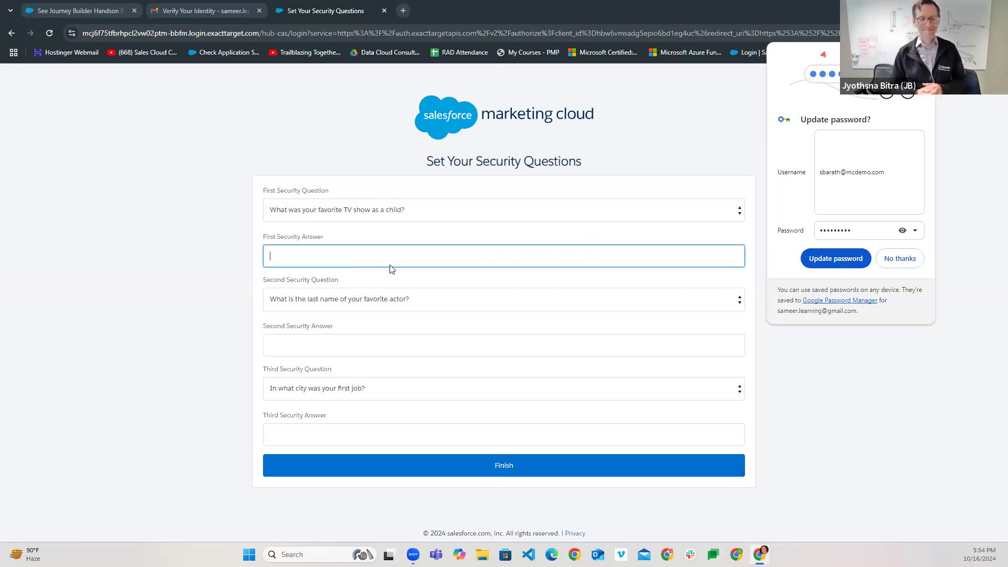
{"action": "left_click", "coordinate": [395, 216]}
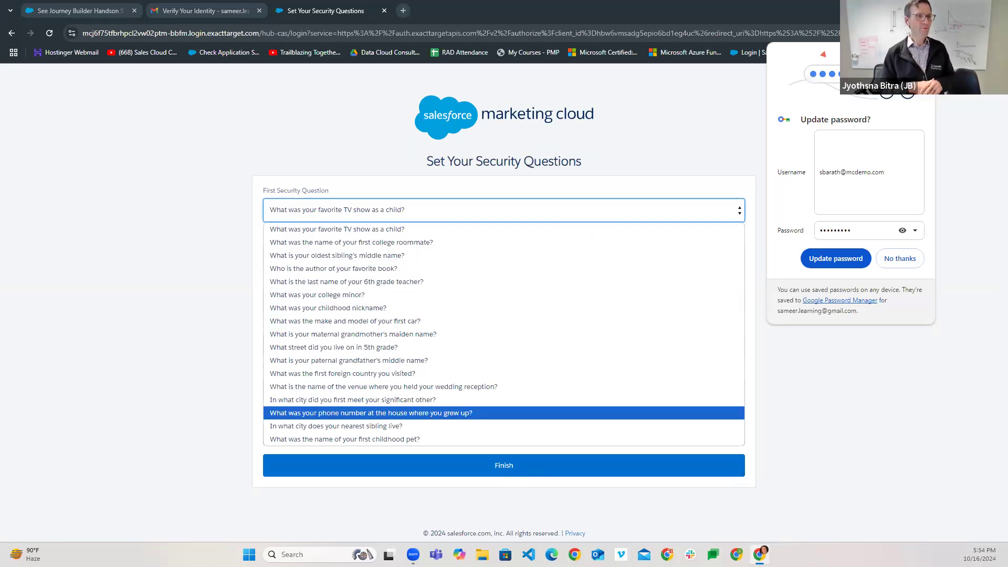
{"action": "left_click", "coordinate": [886, 459]}
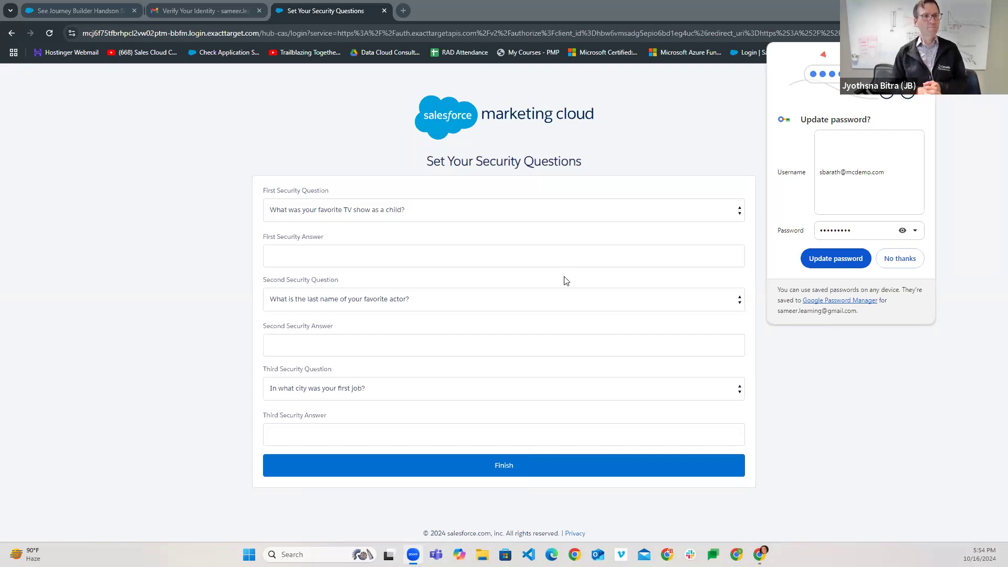
{"action": "left_click", "coordinate": [756, 356]}
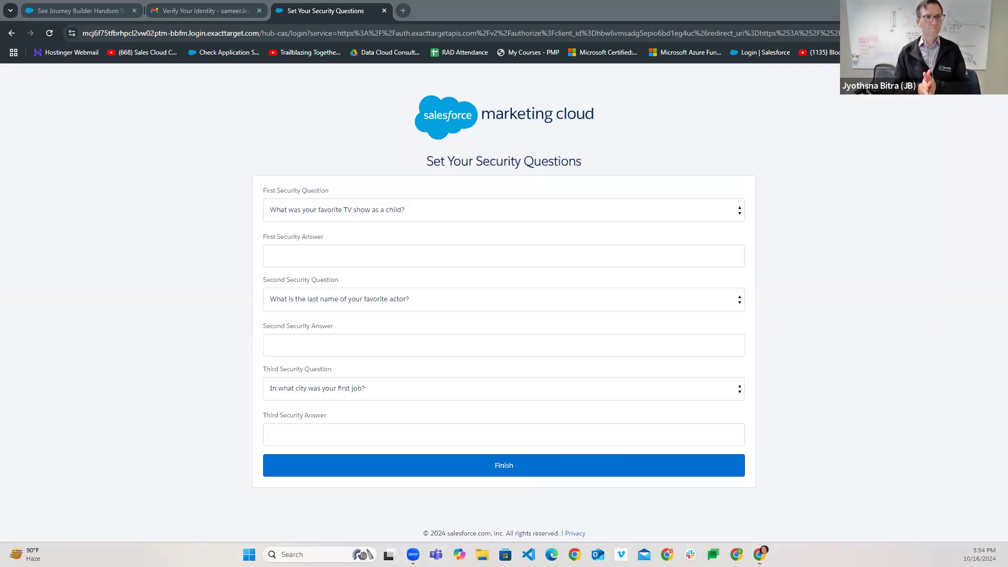
{"action": "mouse_move", "coordinate": [413, 550]}
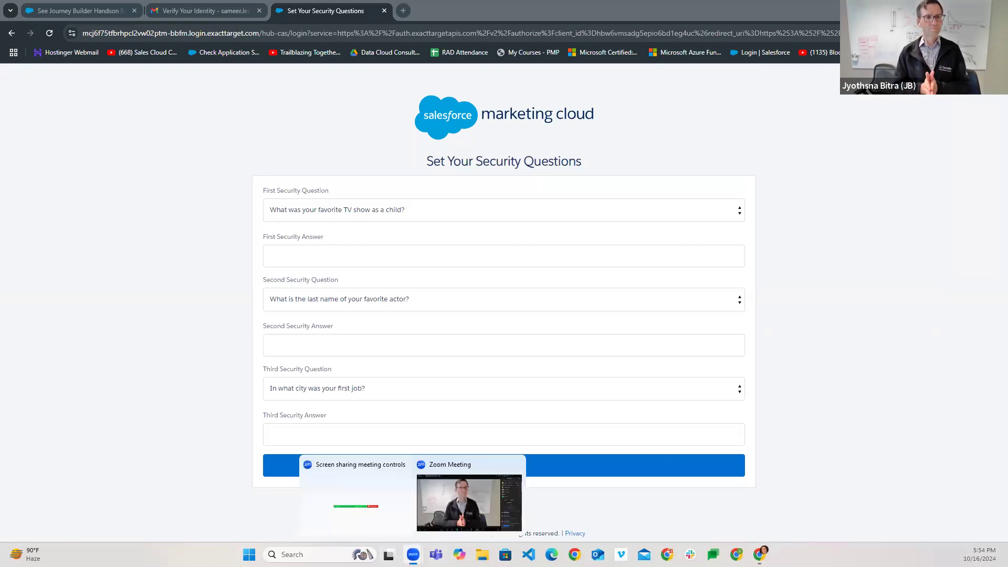
{"action": "left_click", "coordinate": [386, 511]}
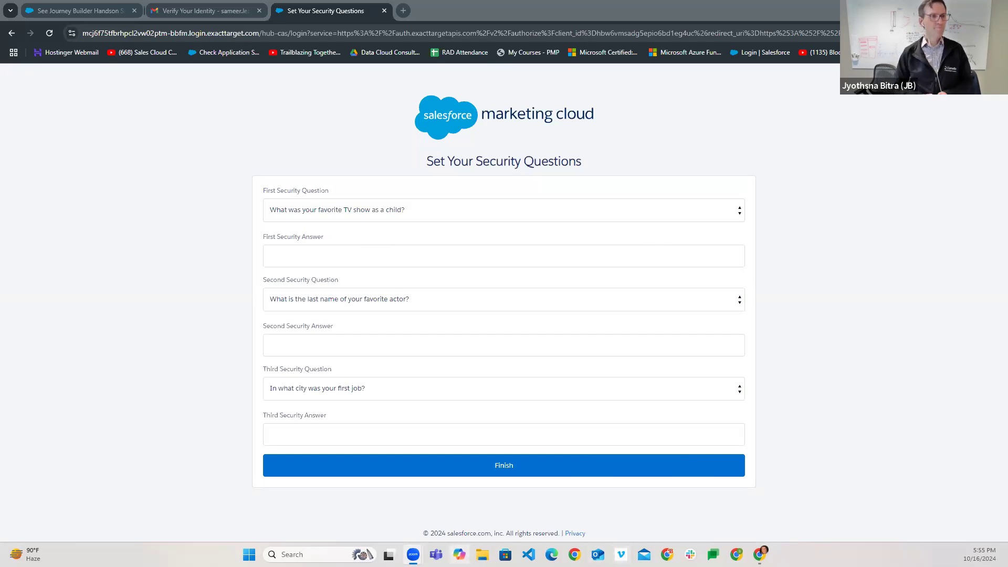
- Bring up the Cervello contact record showing the Unlinked Account Pardot error
{"action": "mouse_move", "coordinate": [413, 554]}
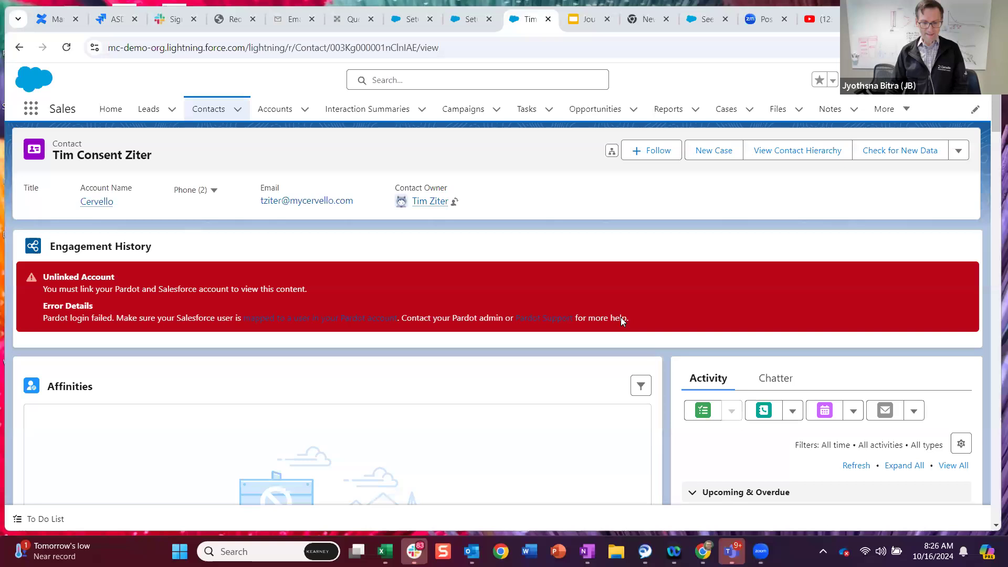
- Check the contact's Subscriber Key in the Email tab, then return to the record
{"action": "scroll", "coordinate": [621, 318], "scroll_direction": "down", "scroll_amount": 3}
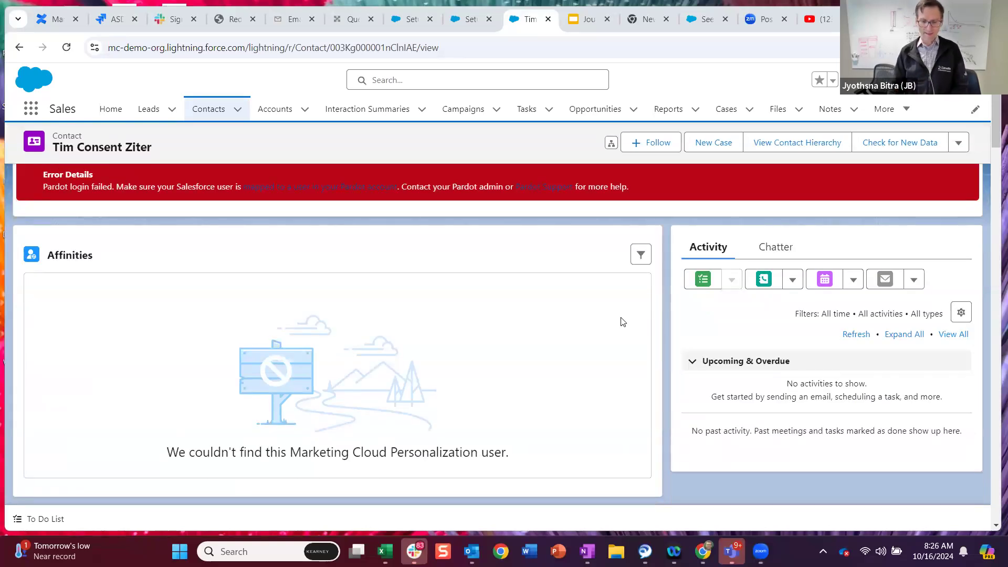
{"action": "scroll", "coordinate": [622, 321], "scroll_direction": "down", "scroll_amount": 1}
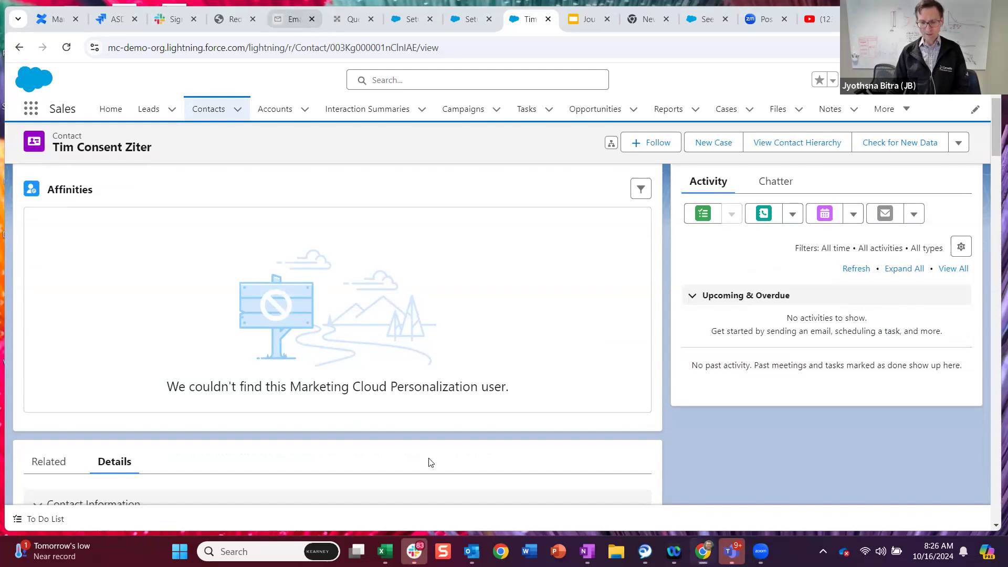
{"action": "left_click", "coordinate": [288, 19]}
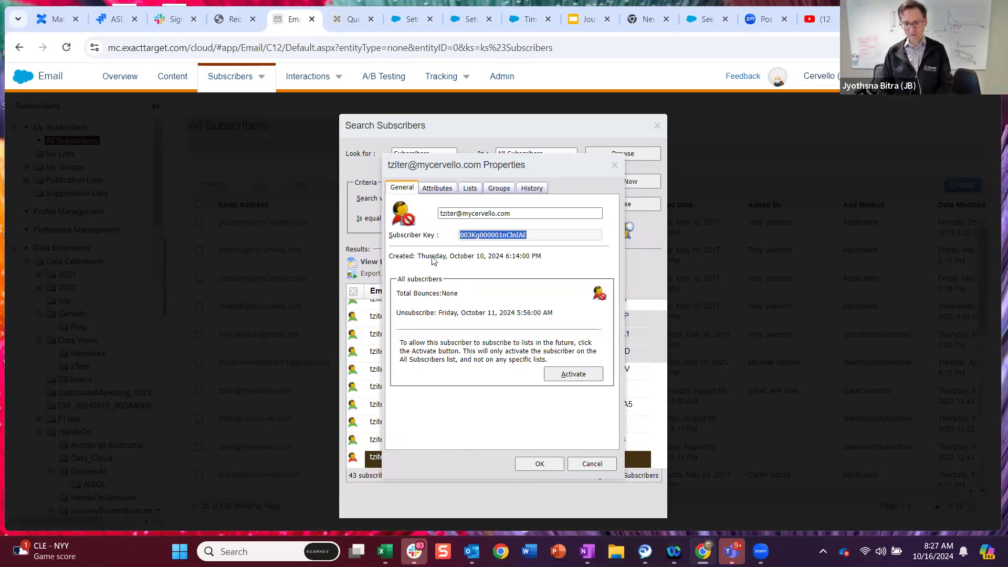
{"action": "left_click", "coordinate": [524, 28]}
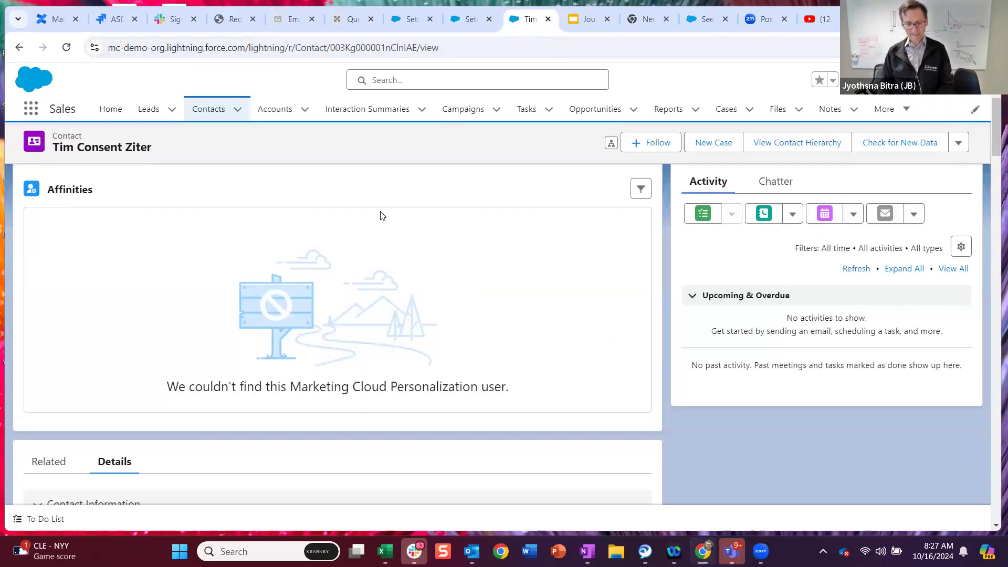
- Scroll down to the contact's Details fields, including Email Delivery Status
{"action": "scroll", "coordinate": [314, 330], "scroll_direction": "down", "scroll_amount": 4}
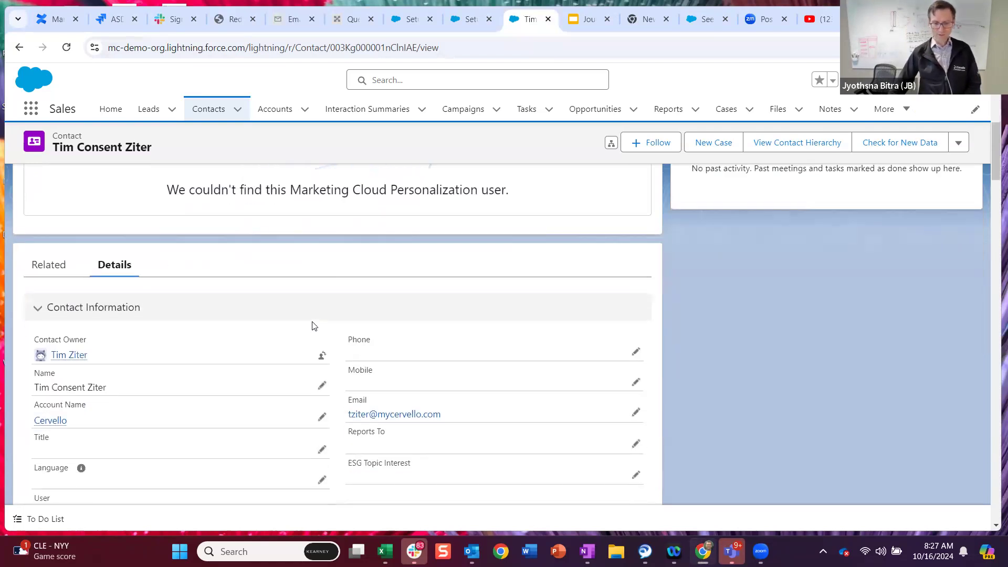
{"action": "scroll", "coordinate": [309, 326], "scroll_direction": "down", "scroll_amount": 1}
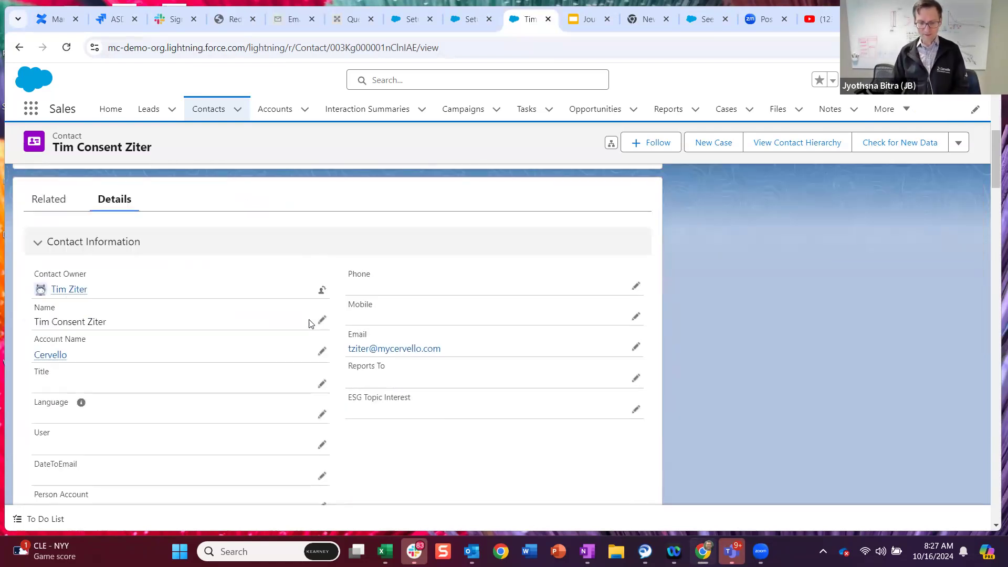
{"action": "scroll", "coordinate": [311, 323], "scroll_direction": "down", "scroll_amount": 1}
{"action": "scroll", "coordinate": [311, 323], "scroll_direction": "down", "scroll_amount": 1}
{"action": "scroll", "coordinate": [312, 323], "scroll_direction": "down", "scroll_amount": 1}
{"action": "scroll", "coordinate": [309, 324], "scroll_direction": "down", "scroll_amount": 1}
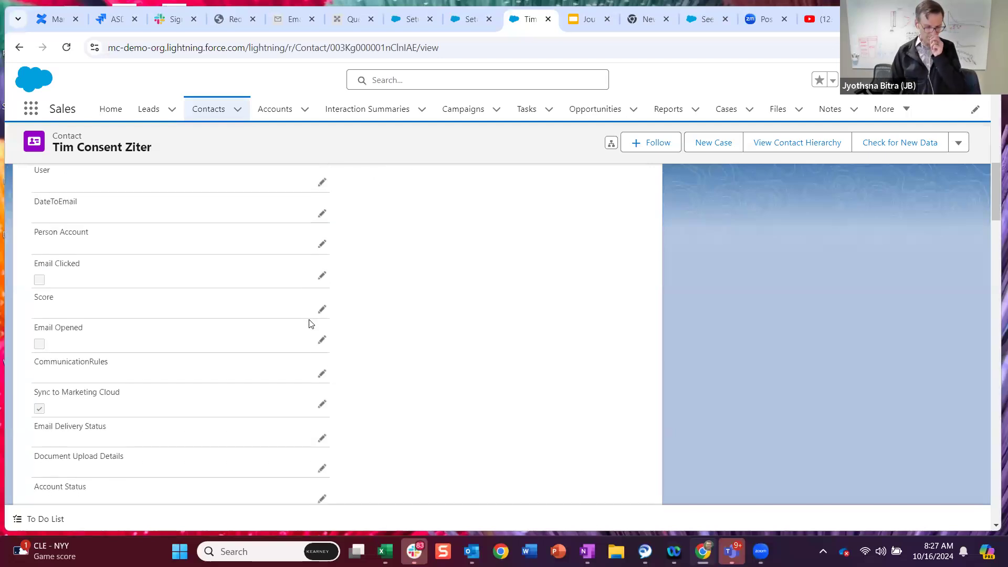
{"action": "scroll", "coordinate": [310, 323], "scroll_direction": "down", "scroll_amount": 1}
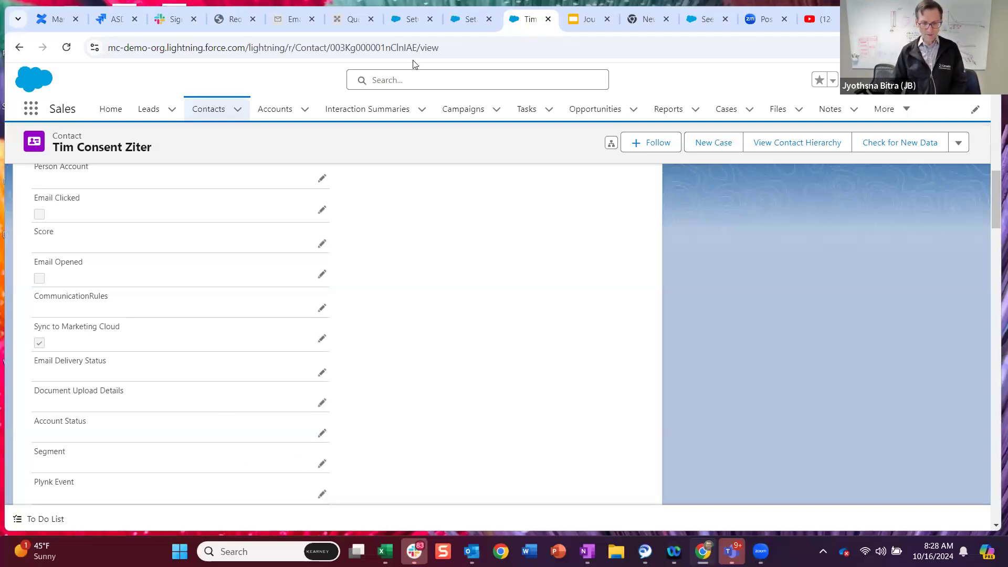
- Select the contact's record ID in the browser address bar
{"action": "left_click_drag", "start_coordinate": [418, 48], "coordinate": [331, 45]}
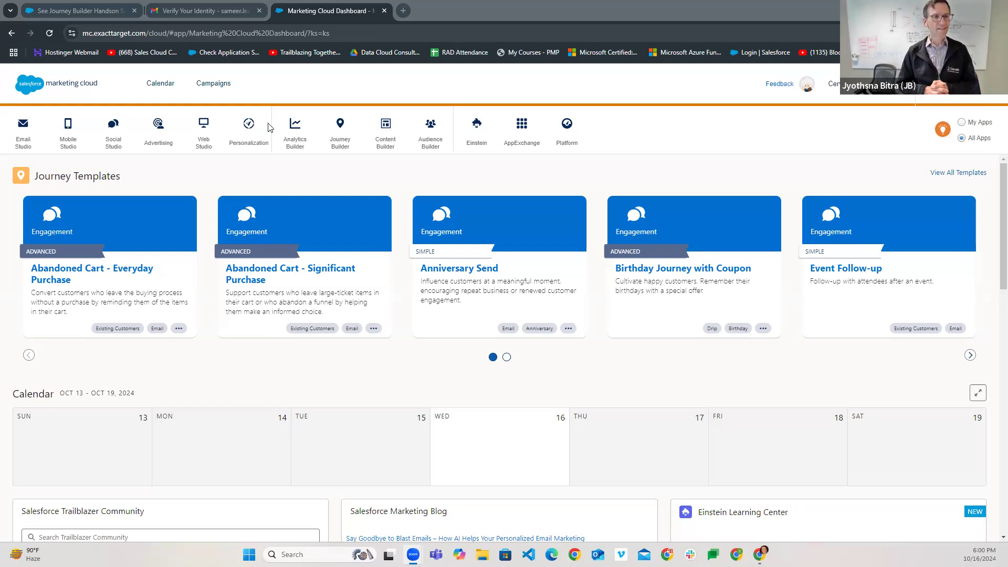
- Open Journey Builder's Journeys Dashboard listing all 175 journeys
{"action": "mouse_move", "coordinate": [114, 149]}
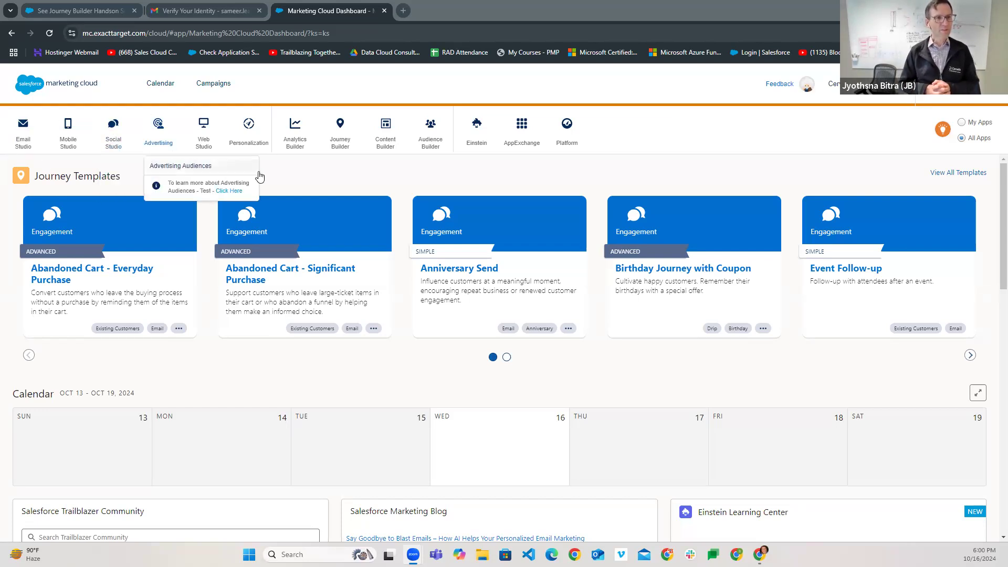
{"action": "mouse_move", "coordinate": [344, 136]}
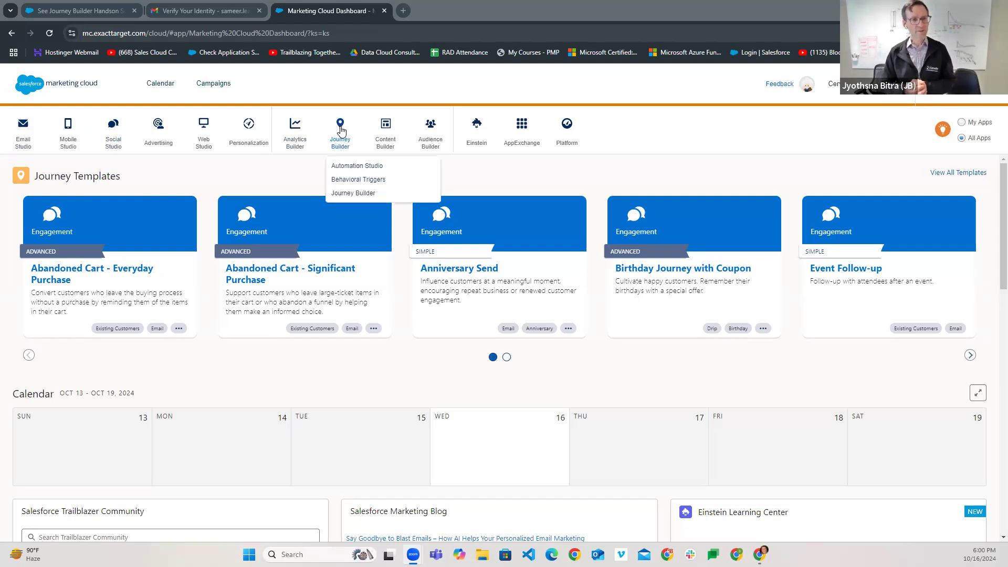
{"action": "left_click", "coordinate": [354, 193]}
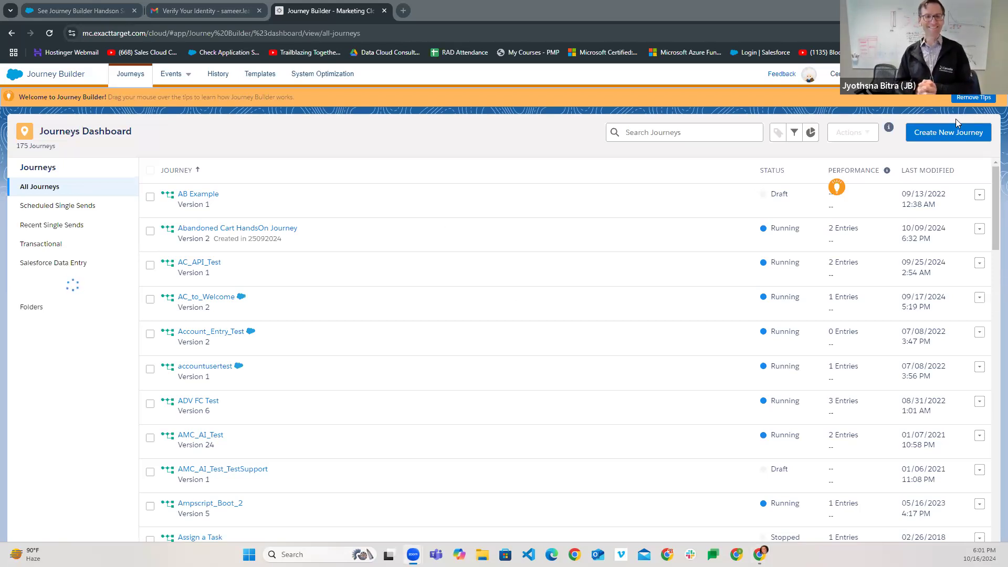
- Start a new journey from the Journeys Dashboard, leaving Multi-Step Journey selected
{"action": "left_click", "coordinate": [947, 135]}
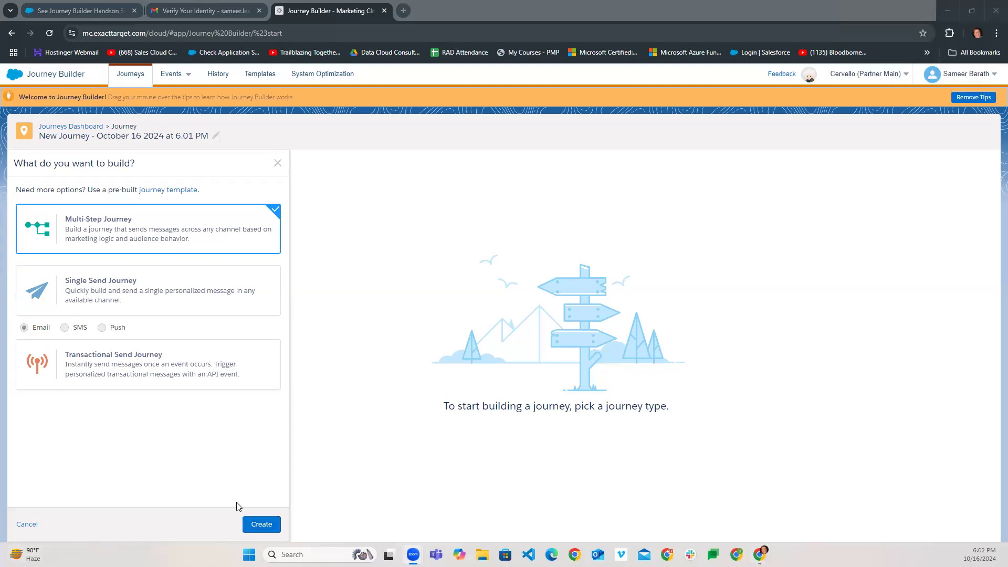
- Create the multi-step journey and rename it 'Email Delivery Status Update'
{"action": "left_click", "coordinate": [262, 525]}
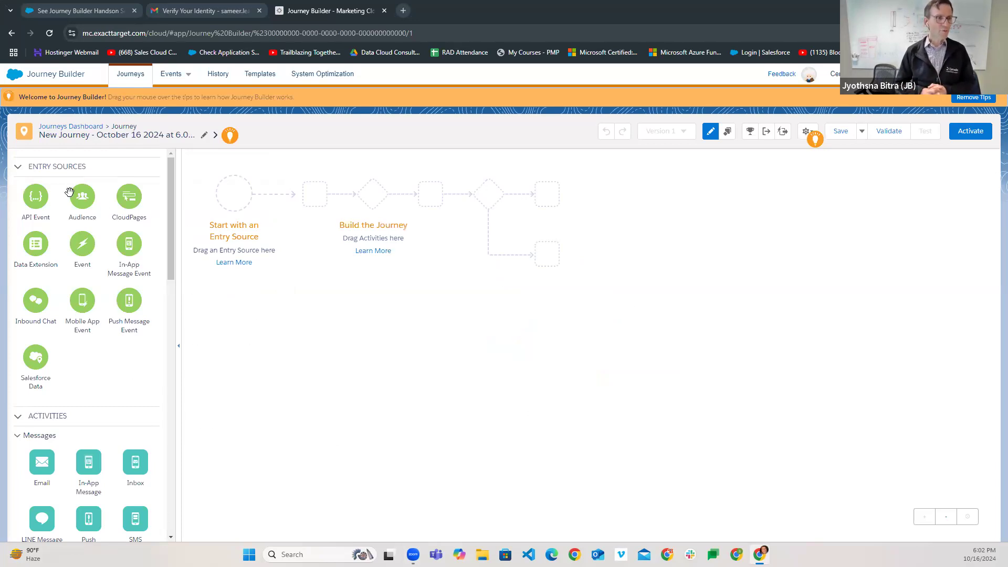
{"action": "left_click", "coordinate": [205, 138]}
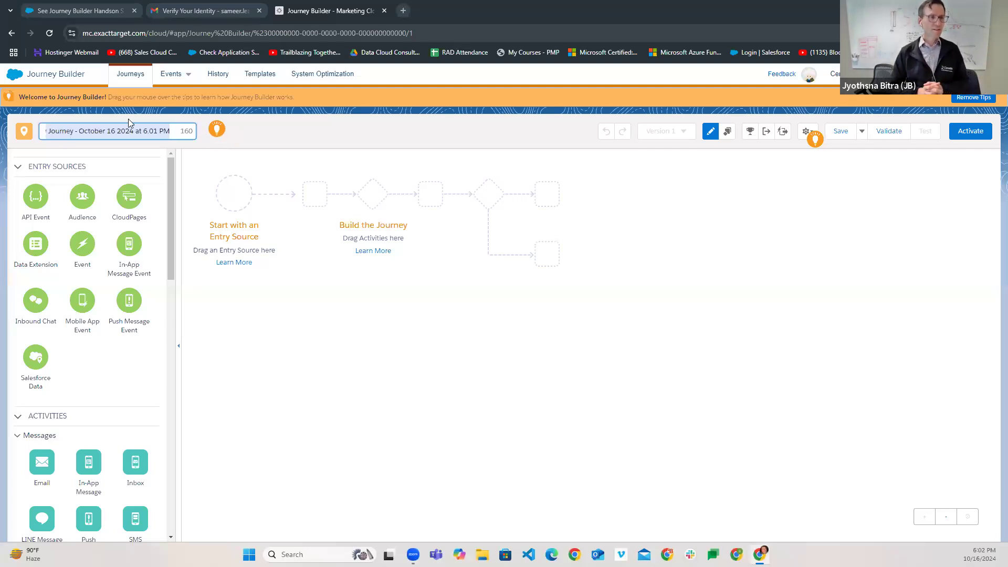
{"action": "key", "text": "End"}
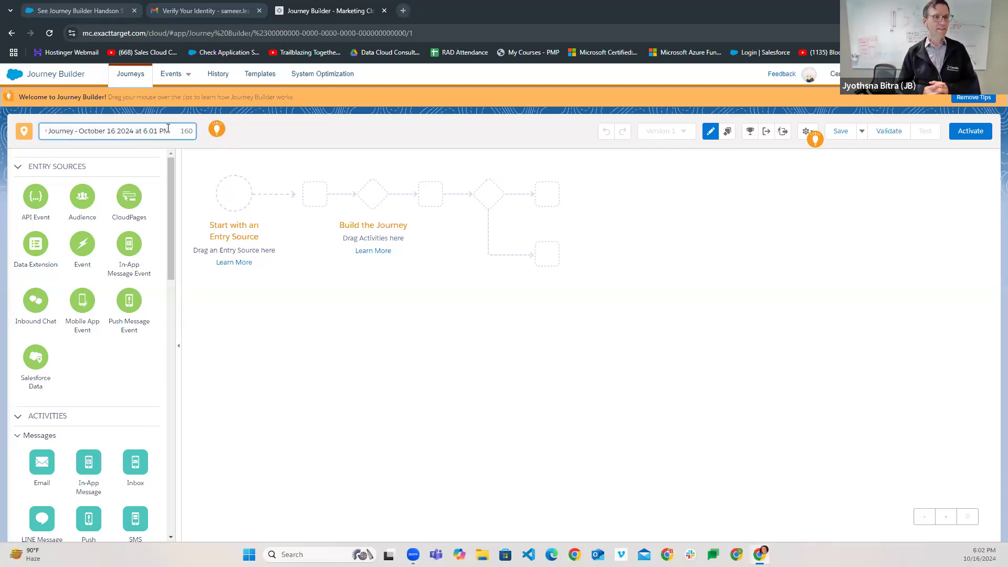
{"action": "key", "text": "ctrl+a"}
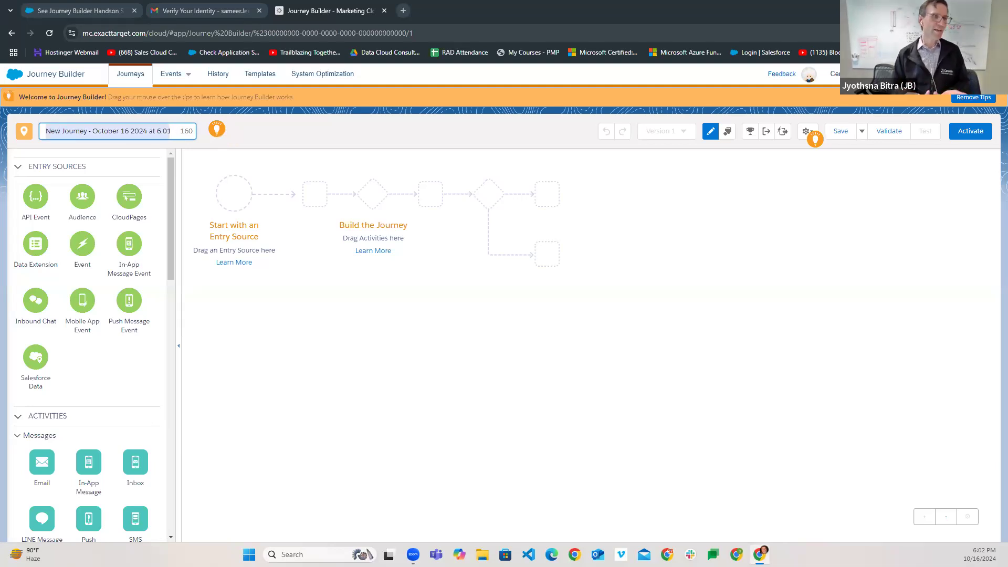
{"action": "type", "text": "Em"}
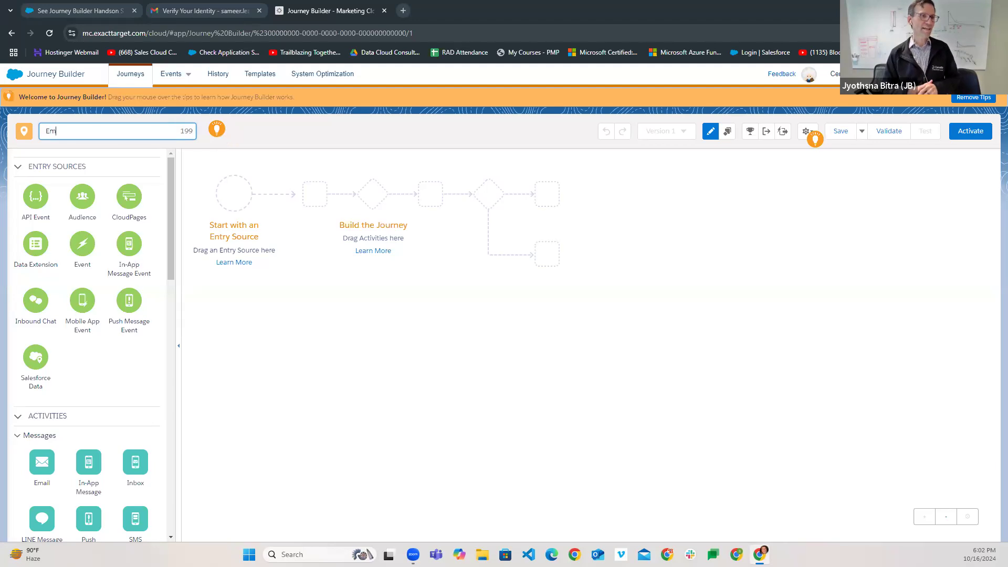
{"action": "type", "text": "ail De"}
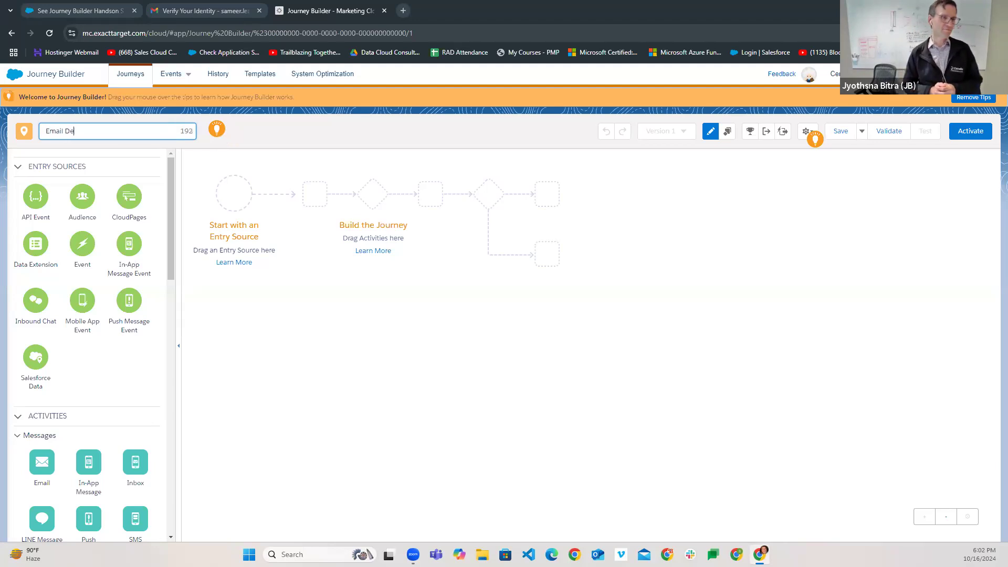
{"action": "type", "text": "livery sta"}
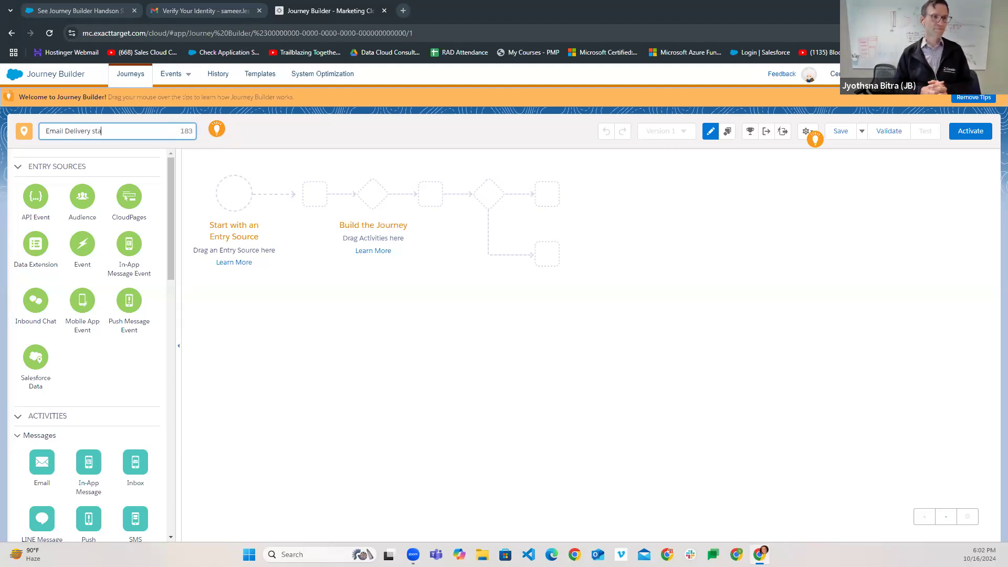
{"action": "type", "text": "tus Update"}
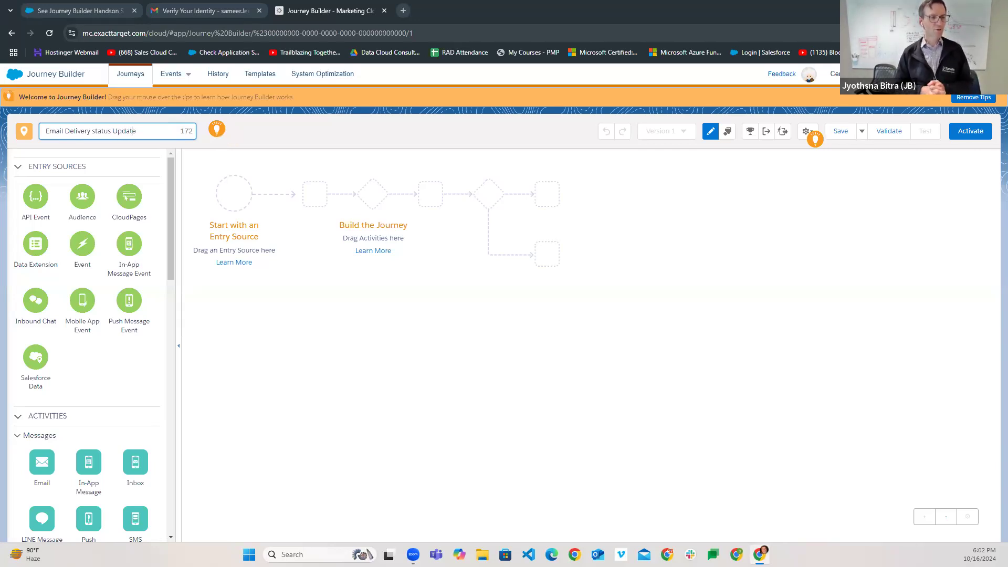
{"action": "left_click", "coordinate": [96, 130]}
{"action": "key", "text": "BackSpace"}
{"action": "type", "text": "S"}
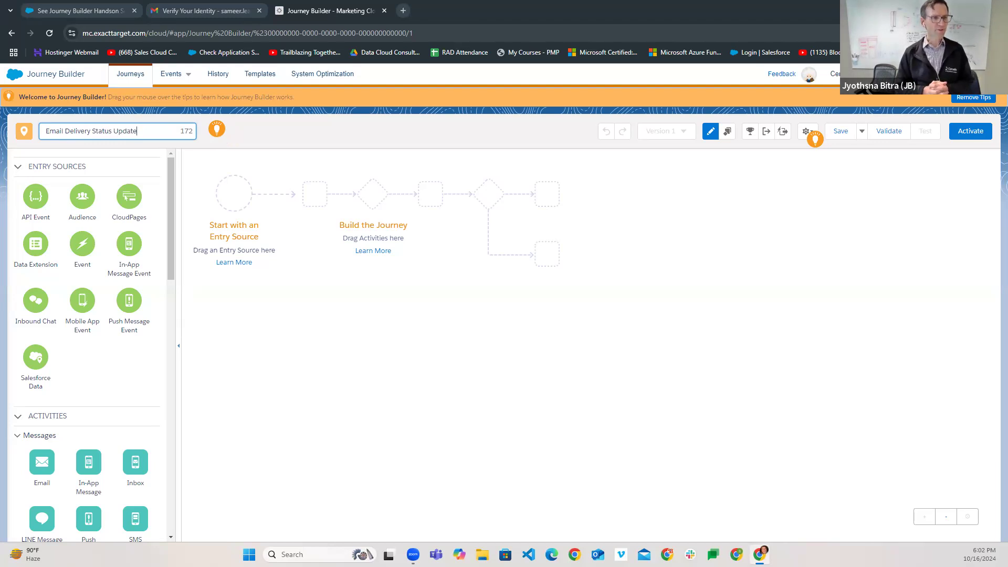
{"action": "left_click", "coordinate": [276, 138]}
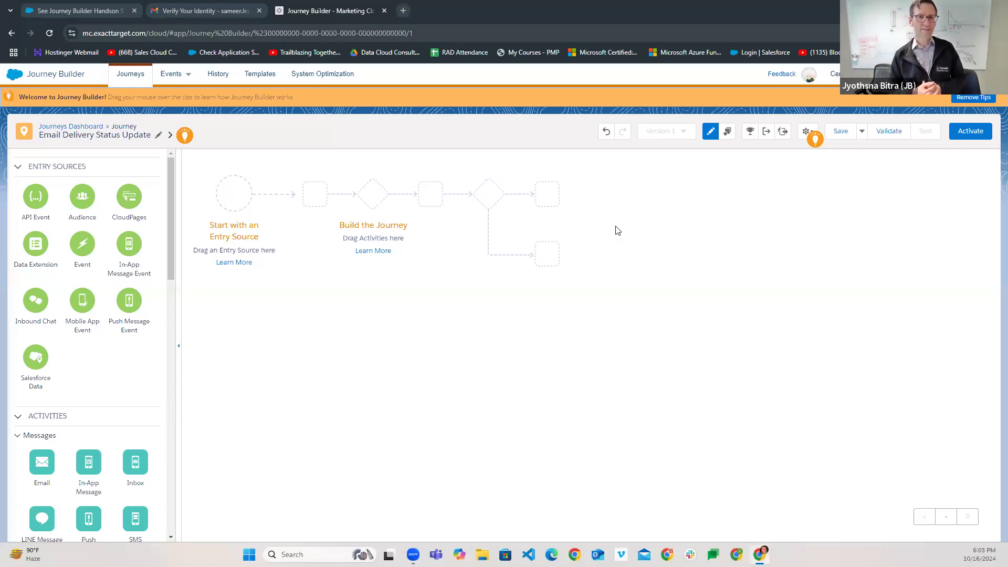
- Save the journey, picking HandsOn > Journey Builder Bootcamp as its folder
{"action": "left_click", "coordinate": [840, 132]}
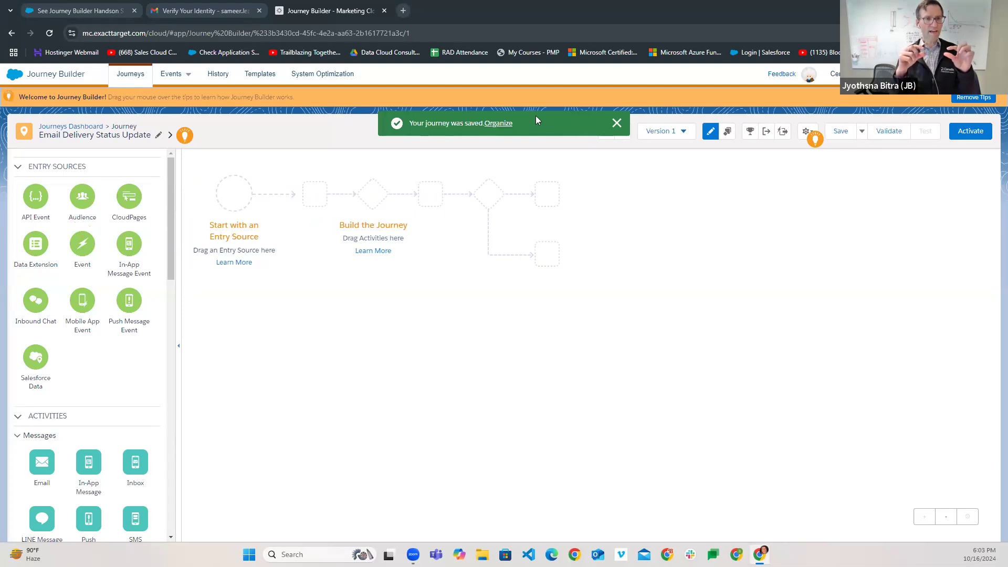
{"action": "left_click", "coordinate": [500, 124]}
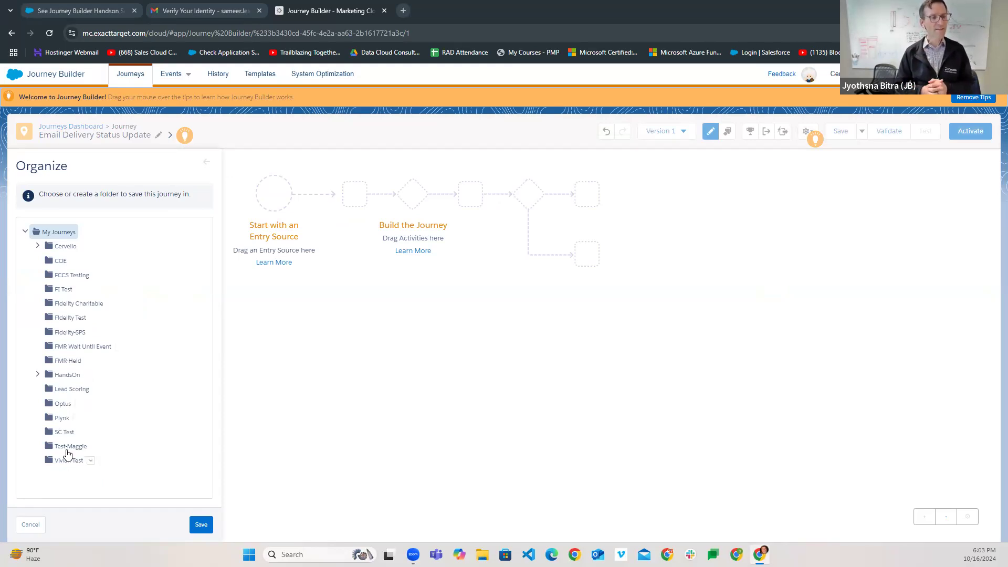
{"action": "left_click", "coordinate": [61, 378]}
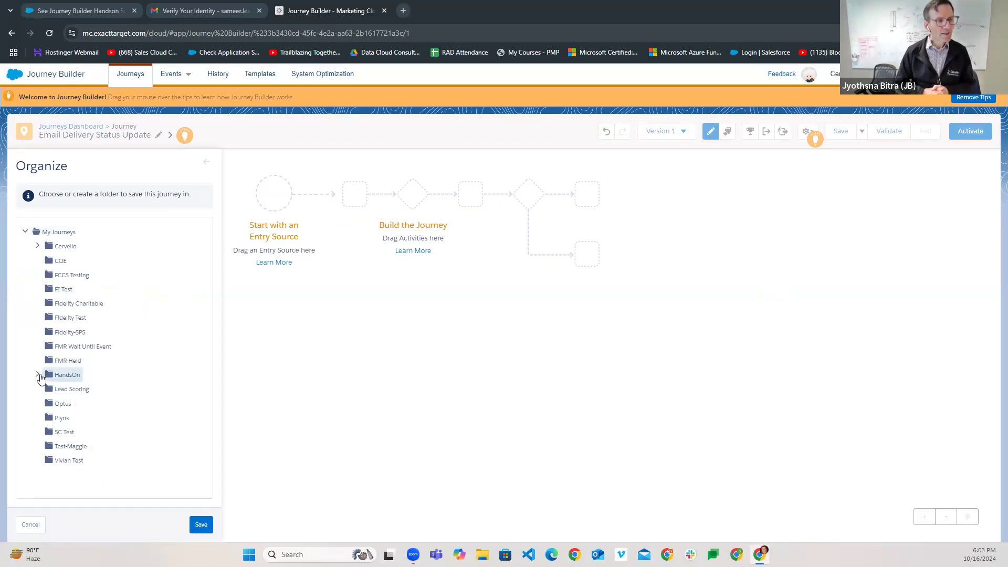
{"action": "left_click", "coordinate": [38, 374]}
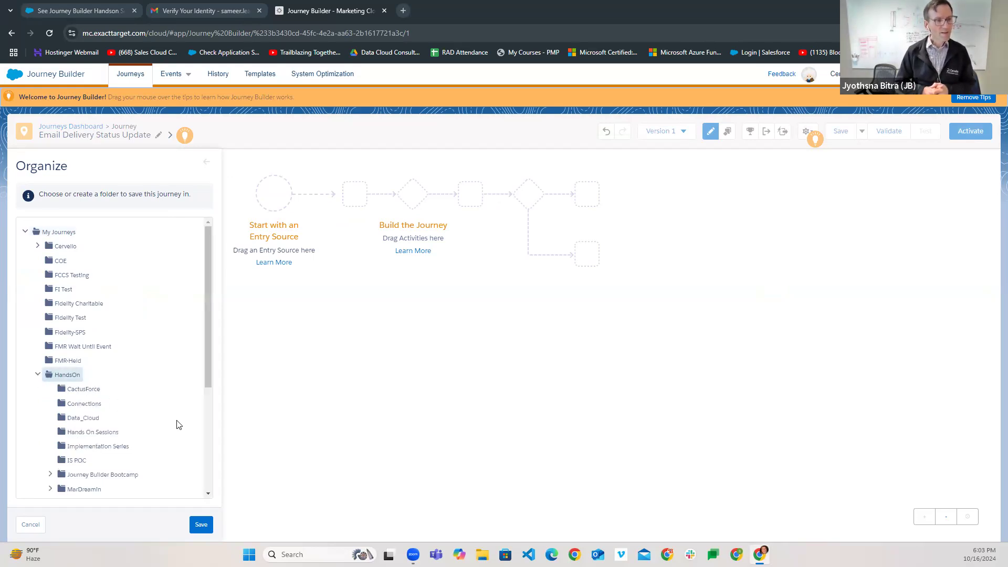
{"action": "scroll", "coordinate": [176, 424], "scroll_direction": "down", "scroll_amount": 1}
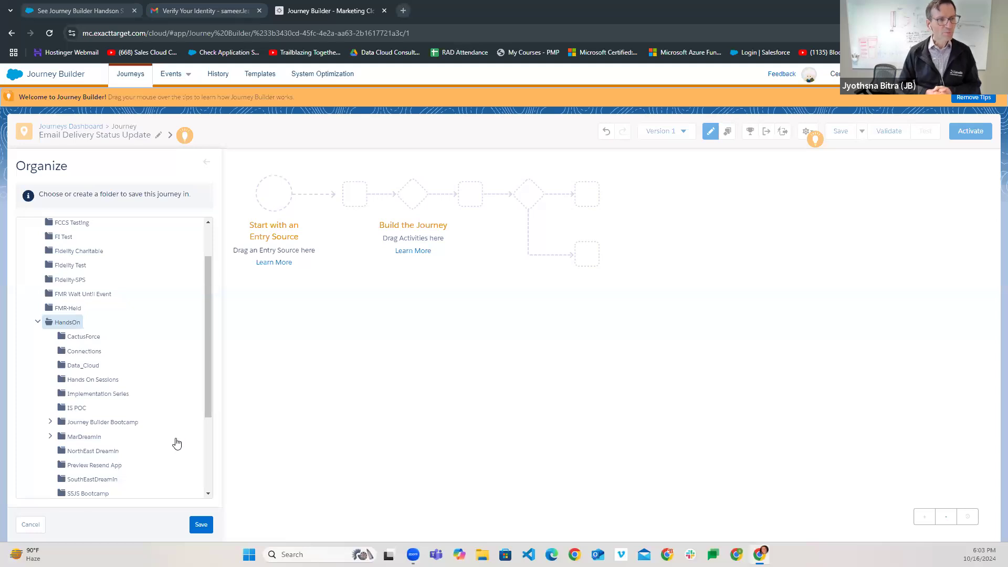
{"action": "scroll", "coordinate": [176, 450], "scroll_direction": "down", "scroll_amount": 1}
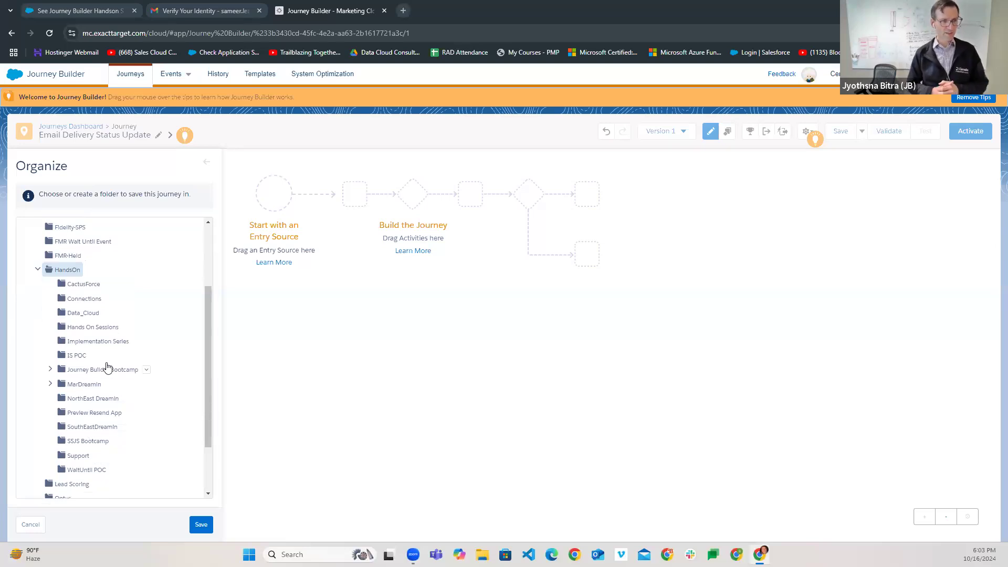
{"action": "left_click", "coordinate": [50, 369]}
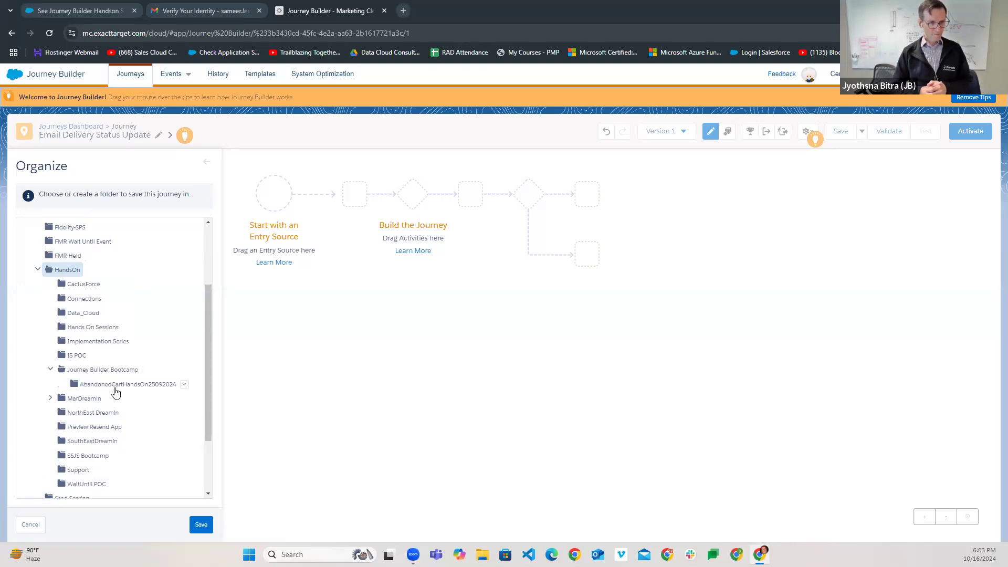
{"action": "left_click", "coordinate": [112, 370]}
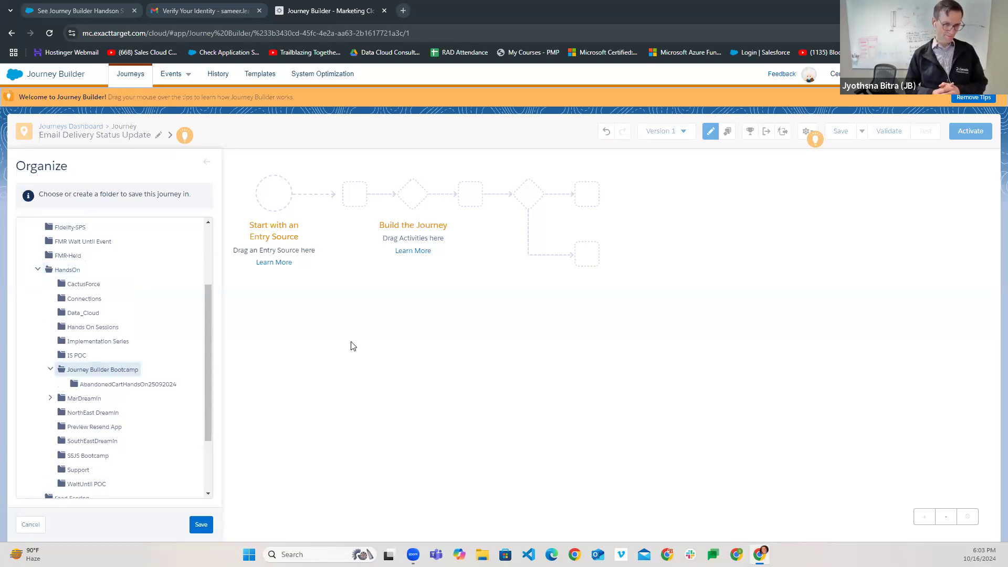
- Save the journey into that folder and add a Data Extension as its entry source
{"action": "left_click", "coordinate": [200, 525]}
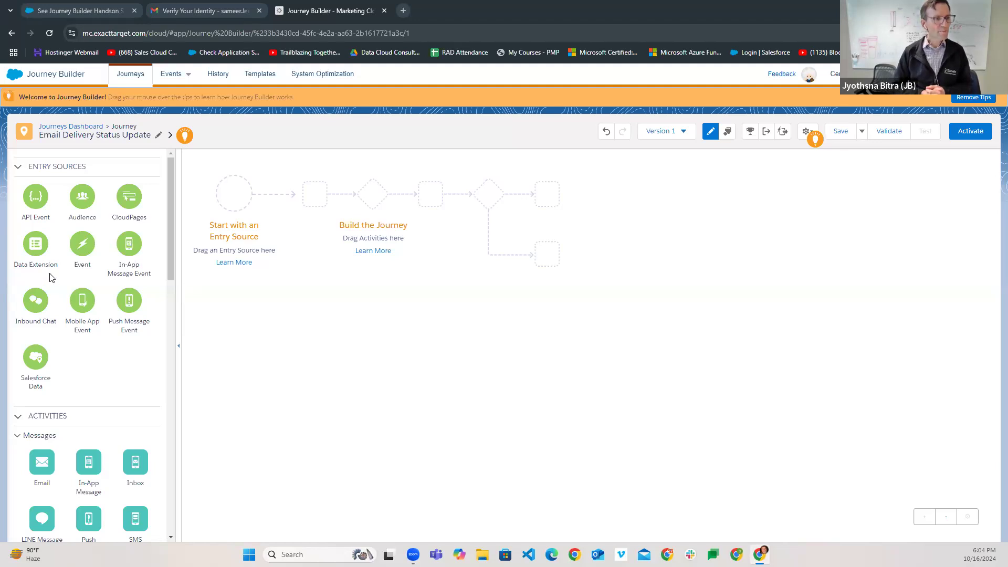
{"action": "left_click_drag", "start_coordinate": [35, 246], "coordinate": [232, 199]}
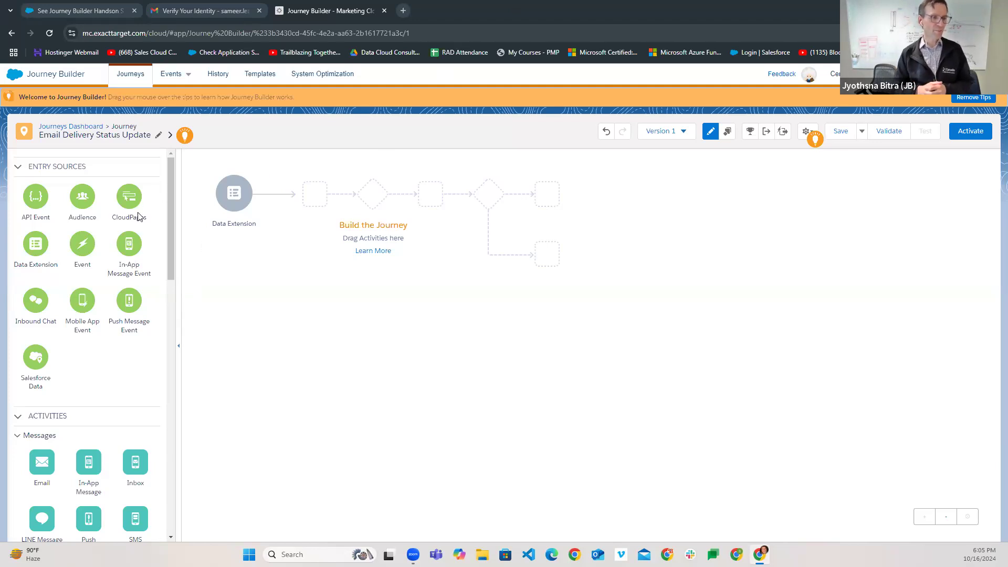
- Place a Sales & Service Cloud Object Activity right after the Data Extension entry
{"action": "mouse_move", "coordinate": [226, 205]}
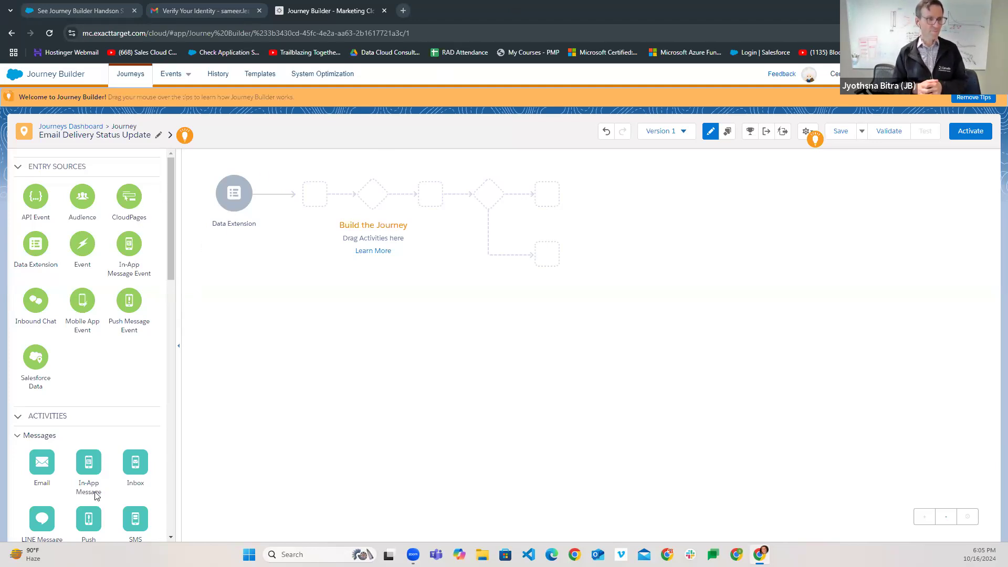
{"action": "scroll", "coordinate": [105, 443], "scroll_direction": "down", "scroll_amount": 5}
{"action": "scroll", "coordinate": [108, 446], "scroll_direction": "down", "scroll_amount": 3}
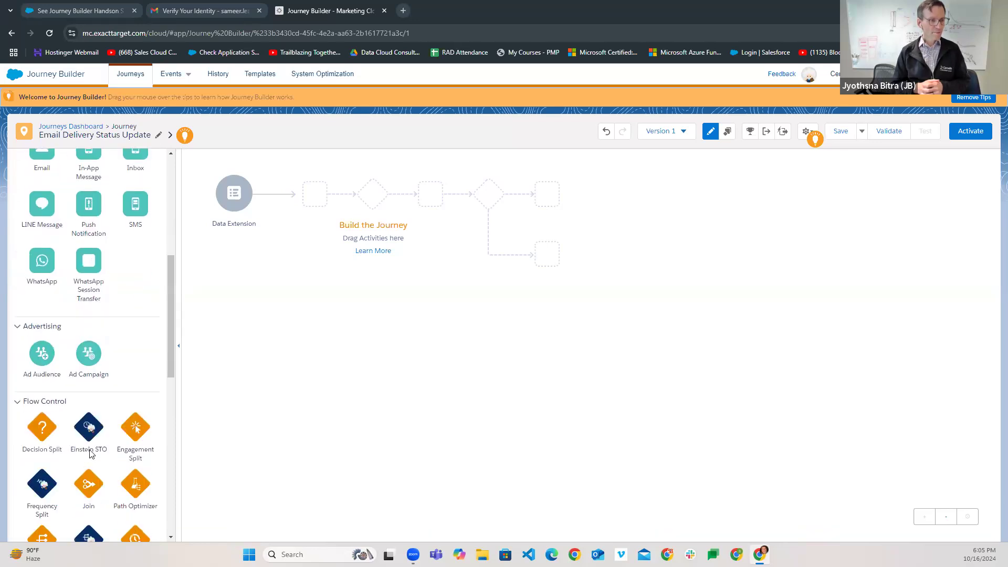
{"action": "left_click_drag", "start_coordinate": [171, 357], "coordinate": [179, 520]}
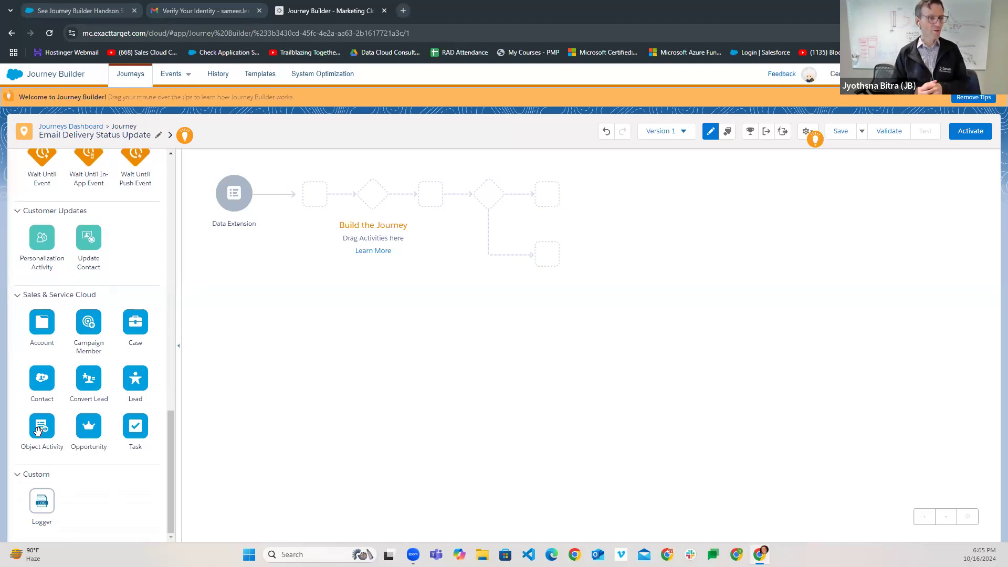
{"action": "left_click_drag", "start_coordinate": [37, 431], "coordinate": [270, 201]}
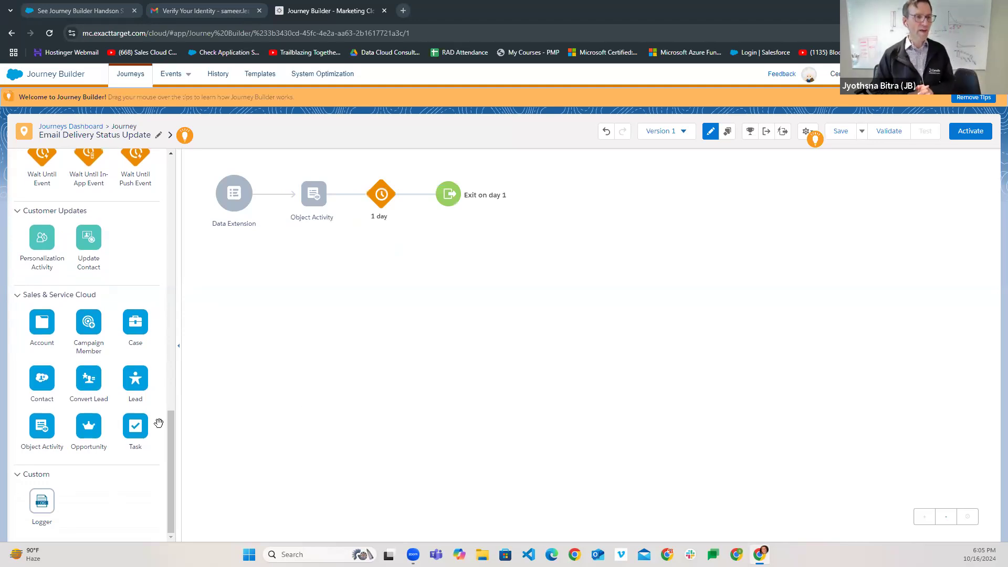
{"action": "mouse_move", "coordinate": [314, 205]}
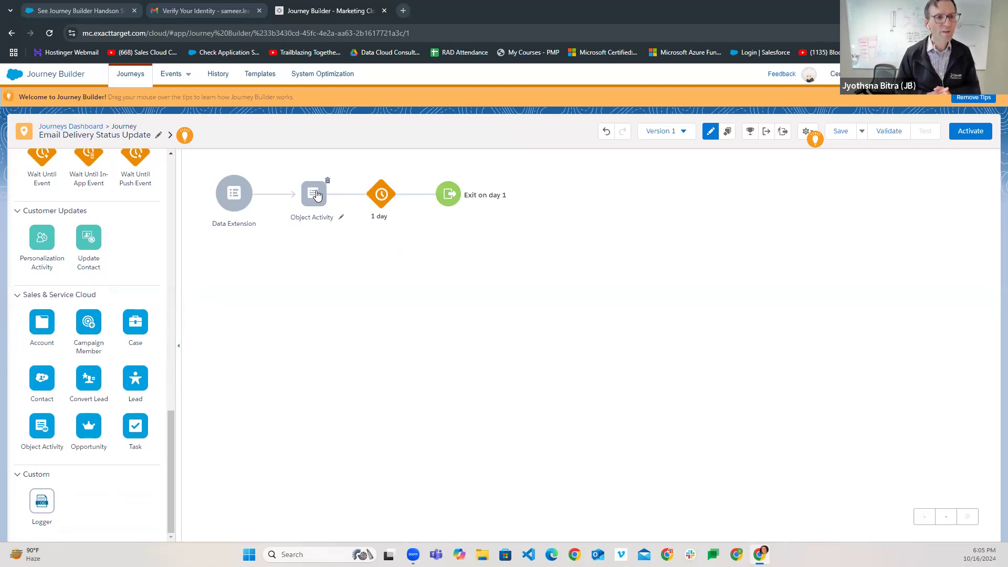
- Change the Object Activity's label to 'Email Delivery status Update'
{"action": "left_click", "coordinate": [342, 217]}
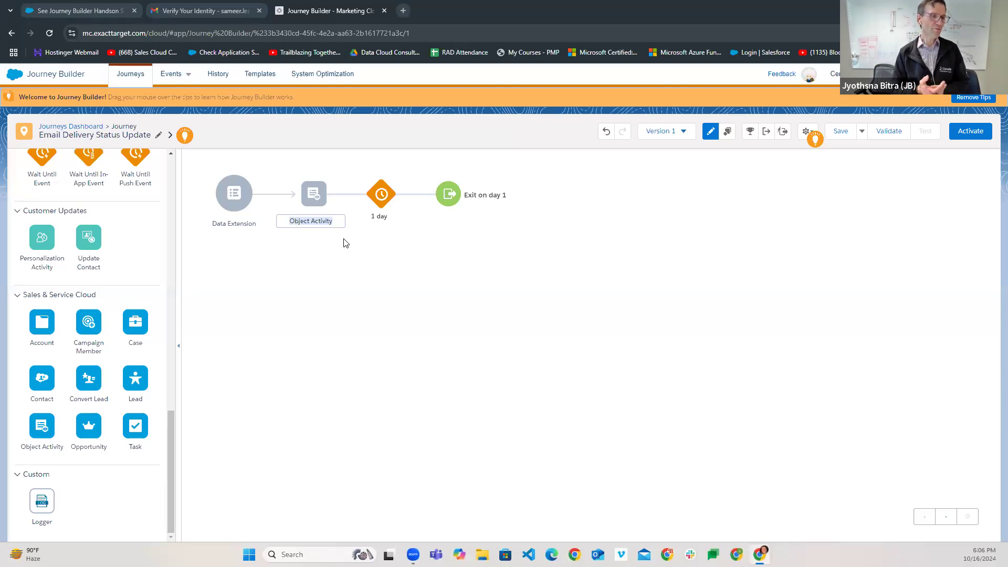
{"action": "type", "text": "Emale"}
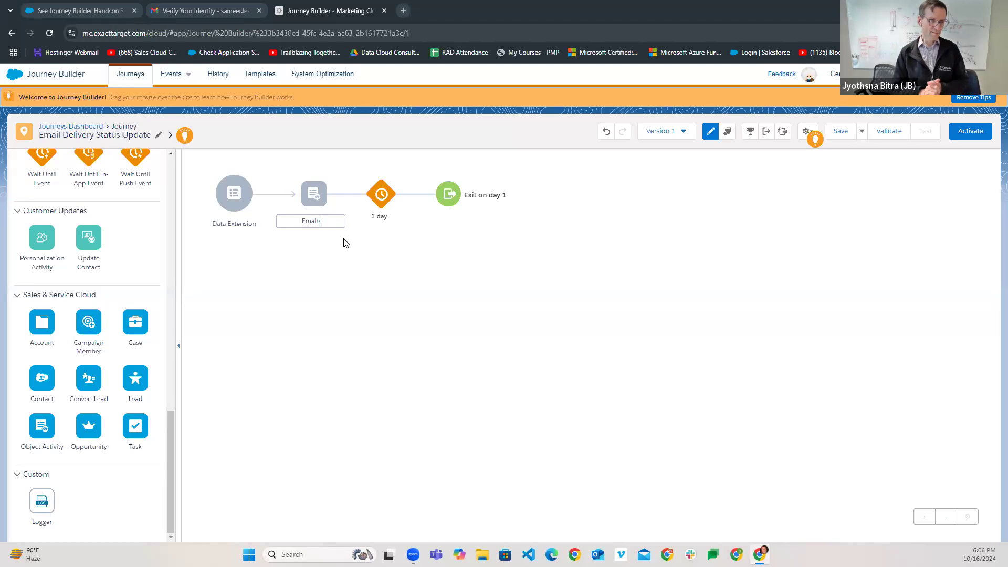
{"action": "key", "text": "BackSpace"}
{"action": "key", "text": "BackSpace"}
{"action": "key", "text": "BackSpace"}
{"action": "type", "text": "ail Delivery st"}
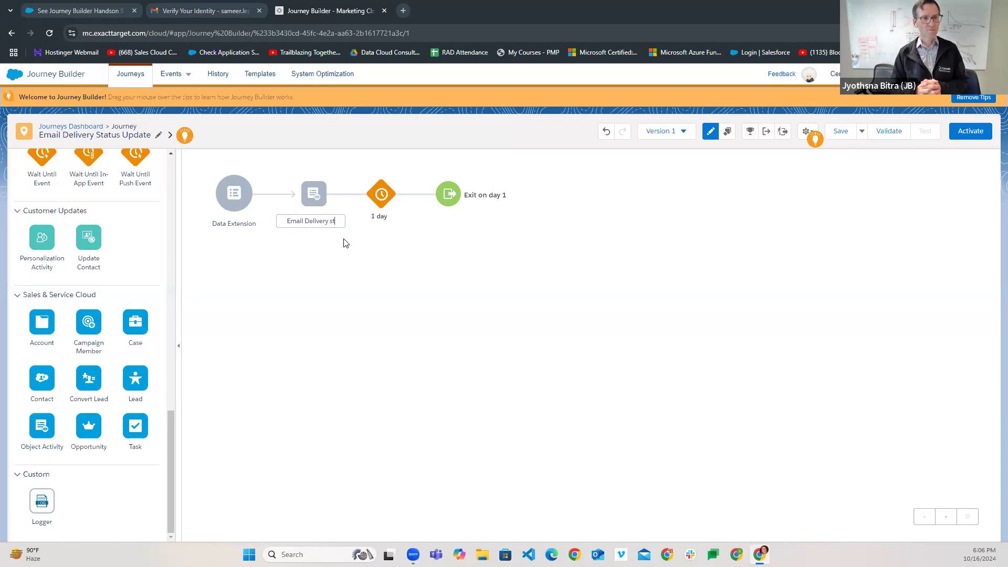
{"action": "type", "text": "atus Update"}
{"action": "key", "text": "Return"}
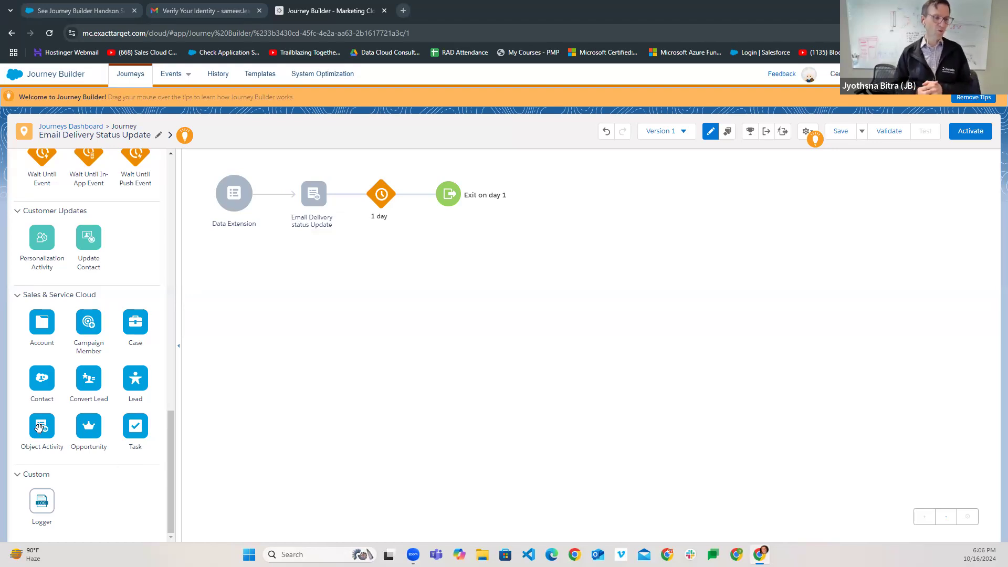
- Add another Object Activity after the first and label it 'Email opt-out Update'
{"action": "left_click_drag", "start_coordinate": [40, 427], "coordinate": [344, 204]}
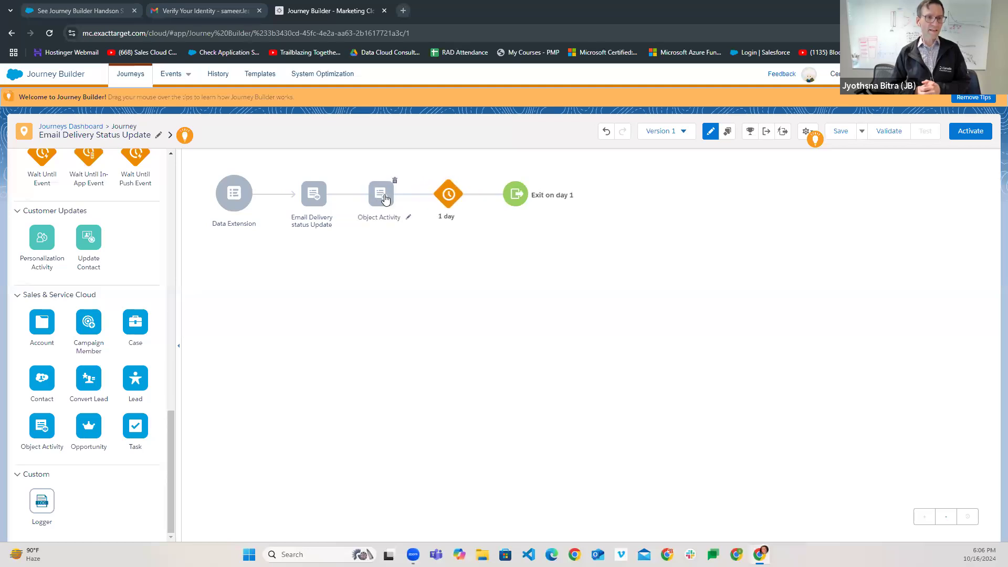
{"action": "left_click", "coordinate": [383, 217]}
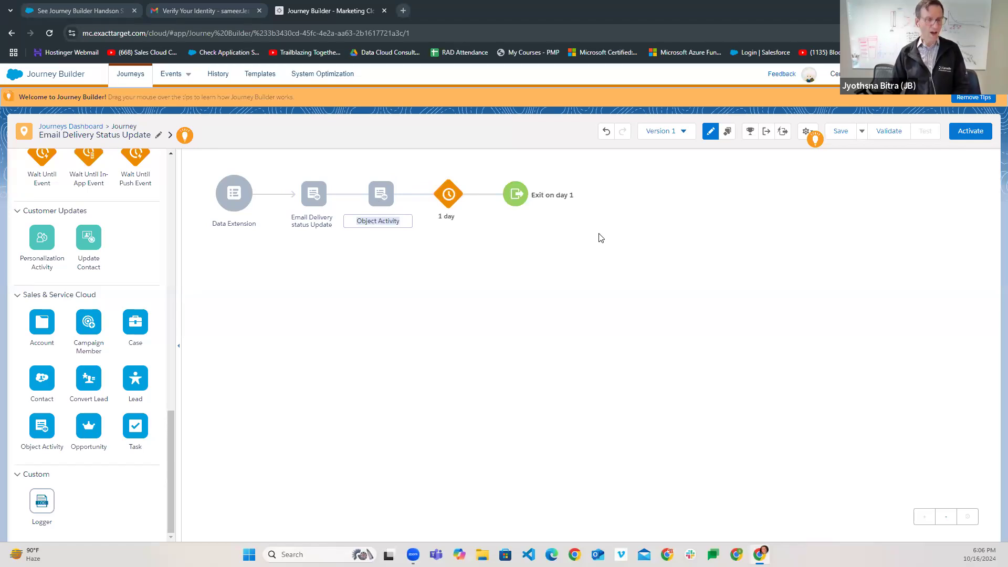
{"action": "type", "text": "E"}
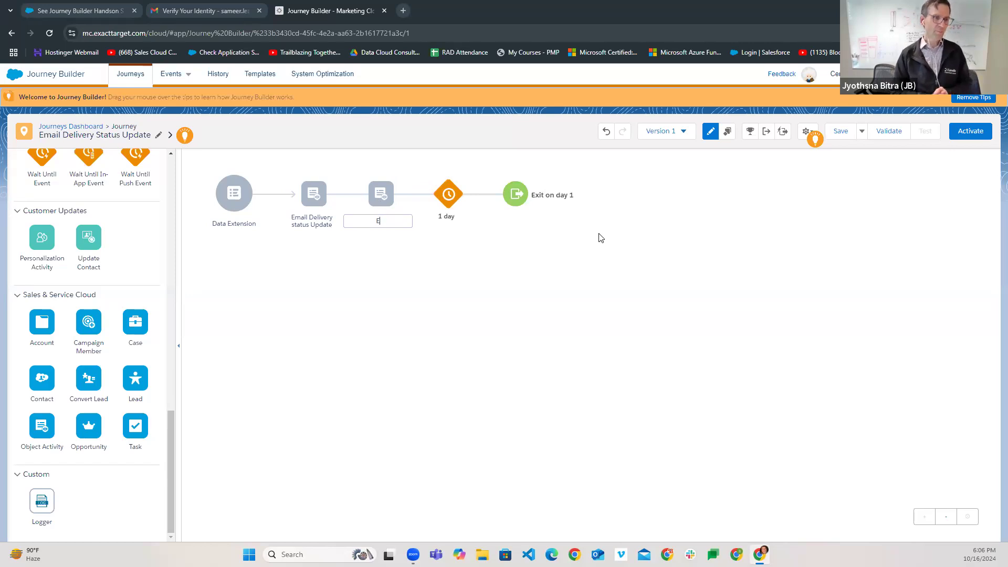
{"action": "type", "text": "mail Opt out"}
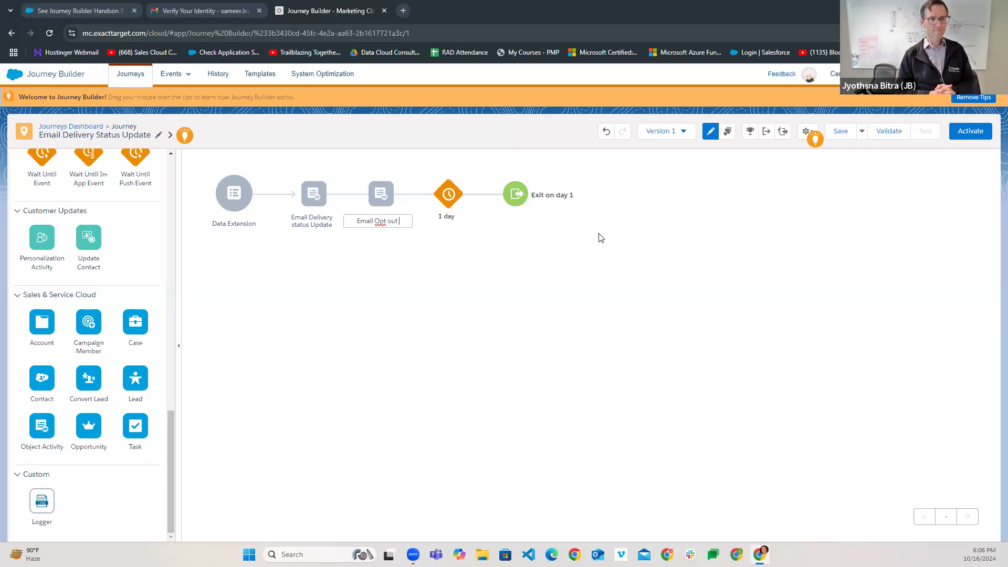
{"action": "type", "text": " Update"}
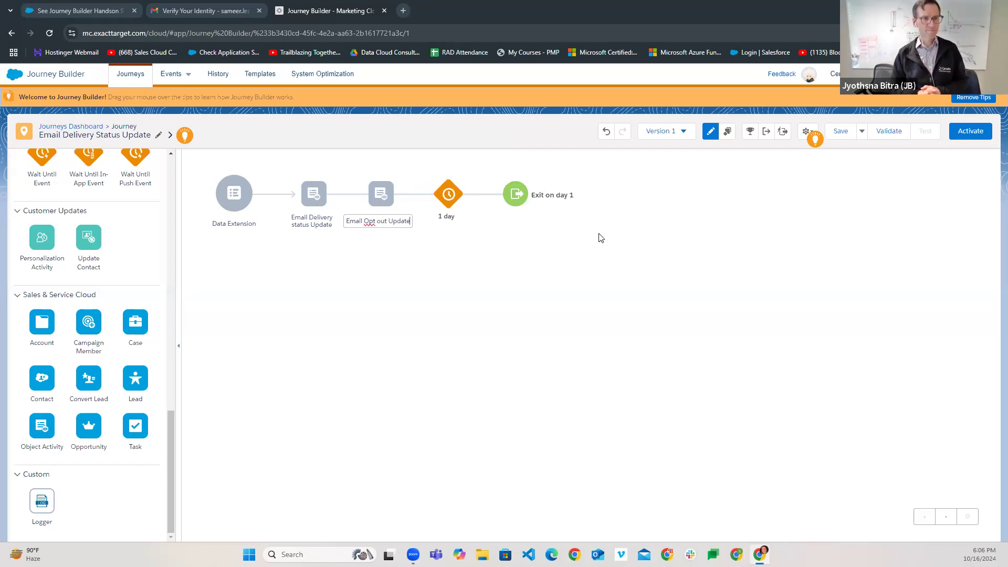
{"action": "right_click", "coordinate": [370, 223]}
{"action": "left_click", "coordinate": [382, 231]}
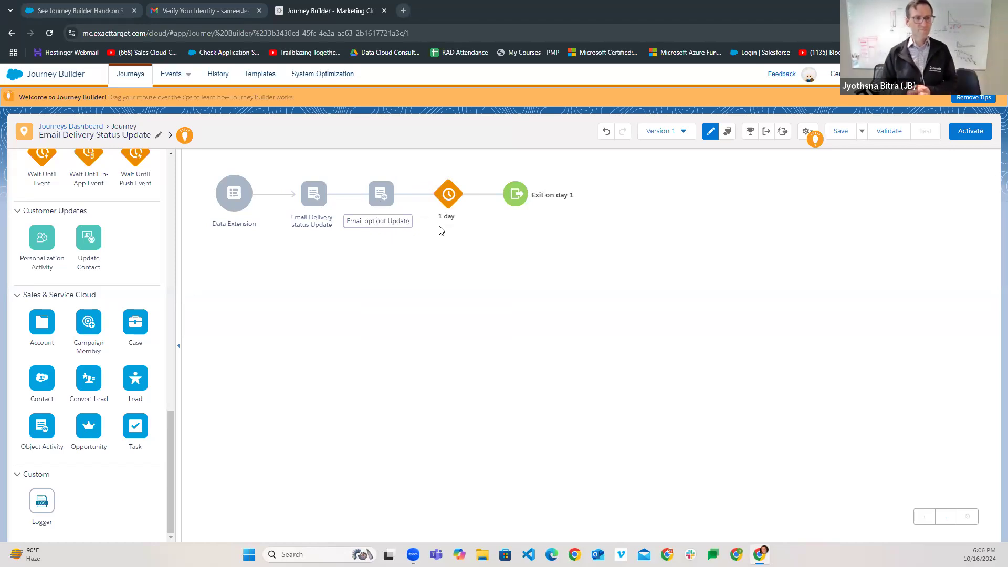
{"action": "left_click", "coordinate": [435, 275]}
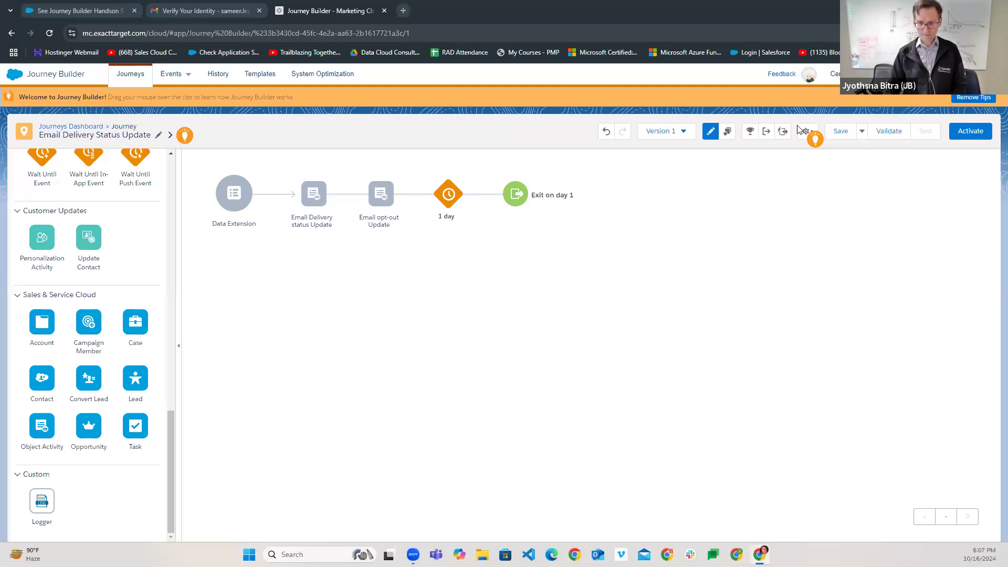
- Save the journey with both update activities, the 1-day wait and exit
{"action": "left_click", "coordinate": [840, 130]}
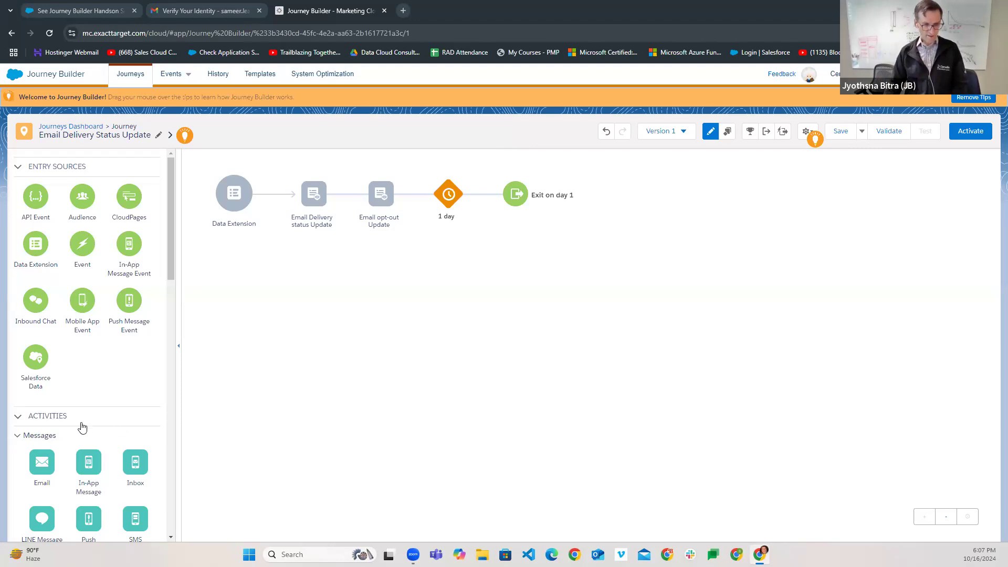
- Insert a Decision Split after Email Delivery status Update and save the journey
{"action": "scroll", "coordinate": [123, 399], "scroll_direction": "down", "scroll_amount": 5}
{"action": "scroll", "coordinate": [120, 392], "scroll_direction": "down", "scroll_amount": 3}
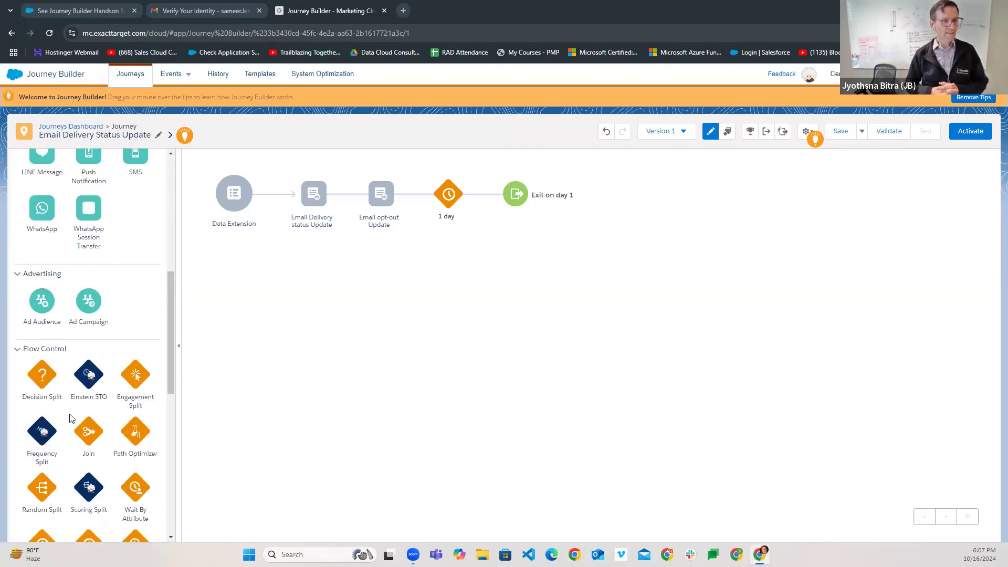
{"action": "scroll", "coordinate": [73, 427], "scroll_direction": "down", "scroll_amount": 2}
{"action": "left_click_drag", "start_coordinate": [42, 277], "coordinate": [351, 198]}
{"action": "left_click_drag", "start_coordinate": [349, 194], "coordinate": [349, 193]}
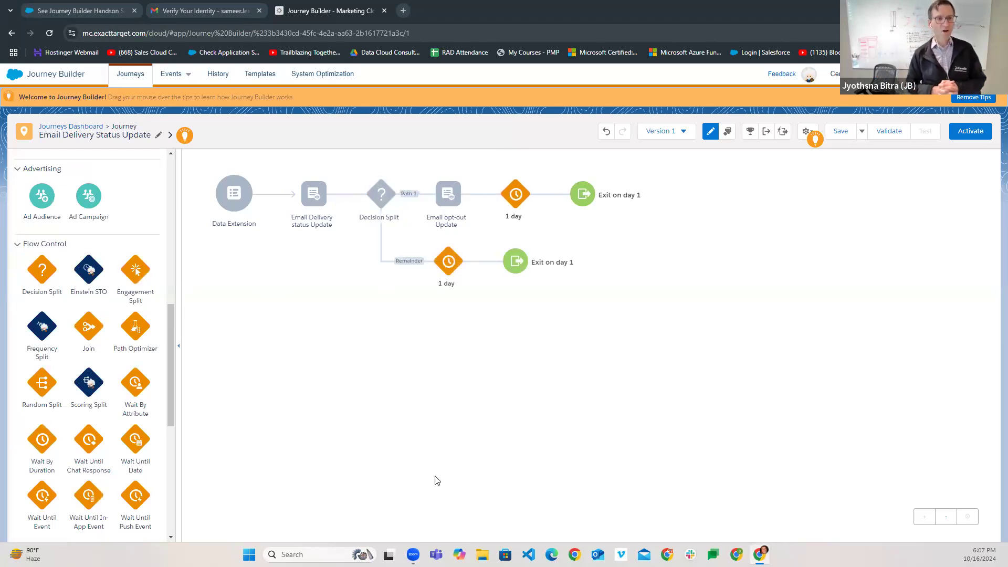
{"action": "mouse_move", "coordinate": [381, 195]}
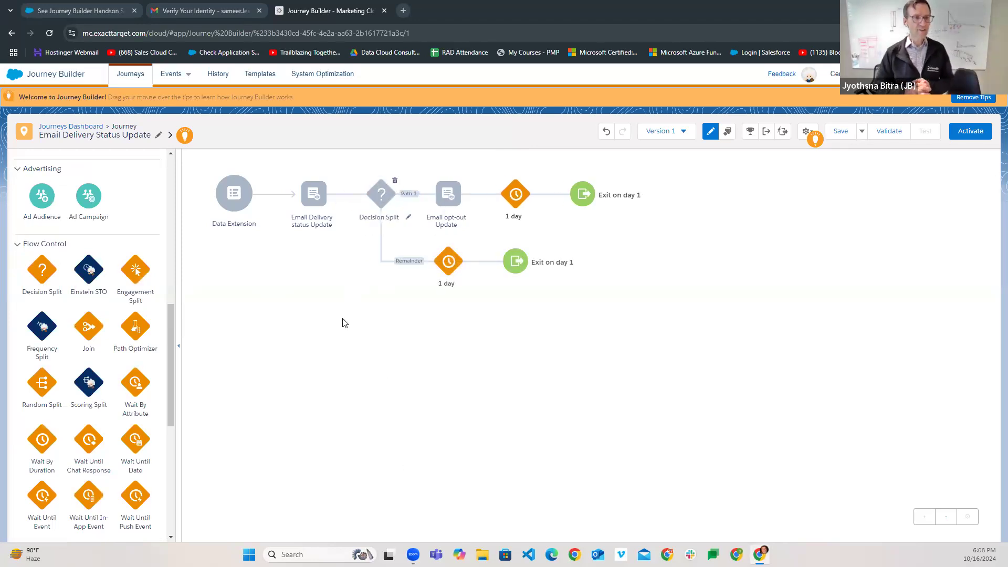
{"action": "left_click", "coordinate": [840, 131]}
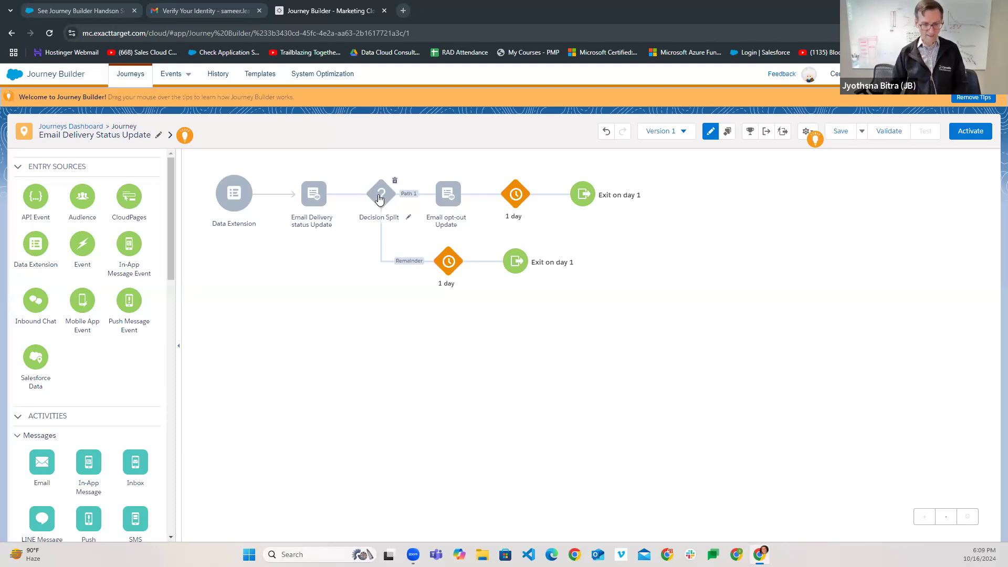
- Discard the Decision Split edits and change the upper wait from 1 day to 1 minute
{"action": "scroll", "coordinate": [380, 199], "scroll_direction": "down", "scroll_amount": 1}
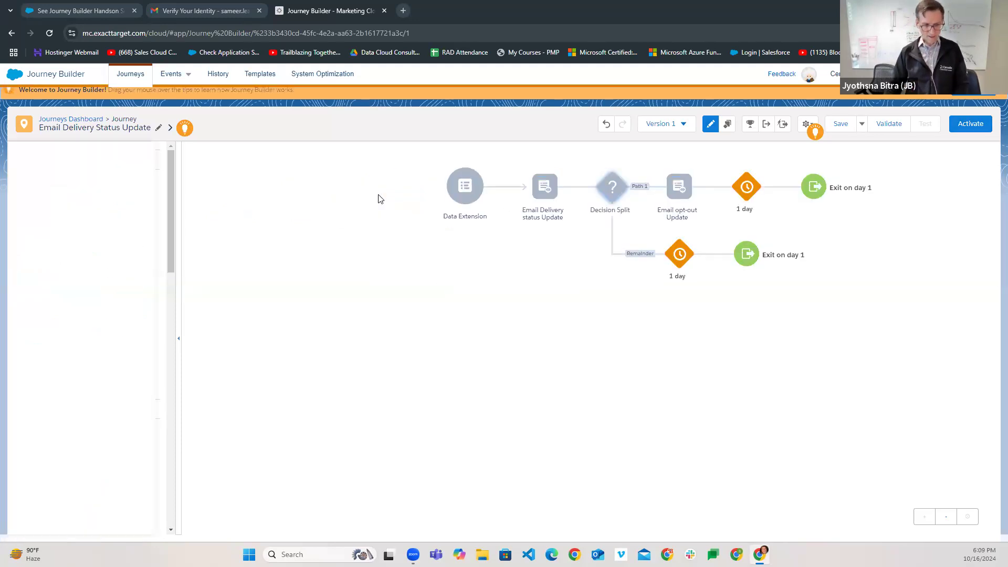
{"action": "left_click", "coordinate": [746, 188]}
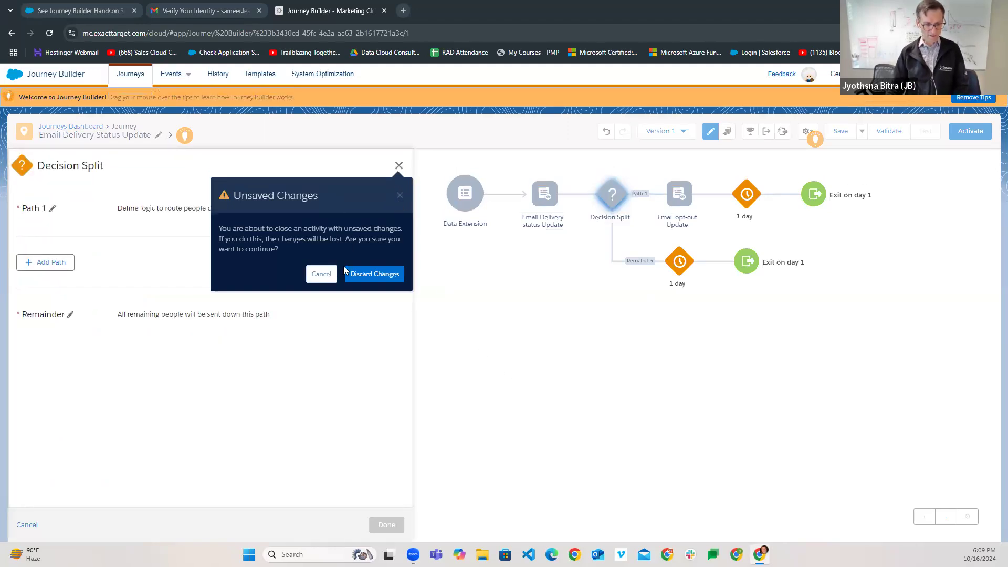
{"action": "left_click", "coordinate": [370, 276]}
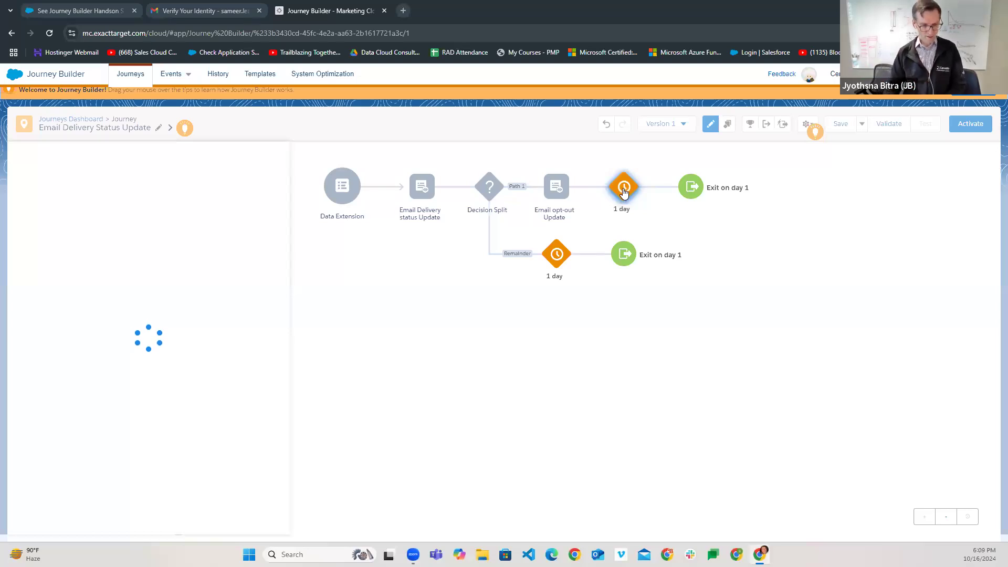
{"action": "left_click", "coordinate": [92, 219]}
{"action": "left_click", "coordinate": [95, 241]}
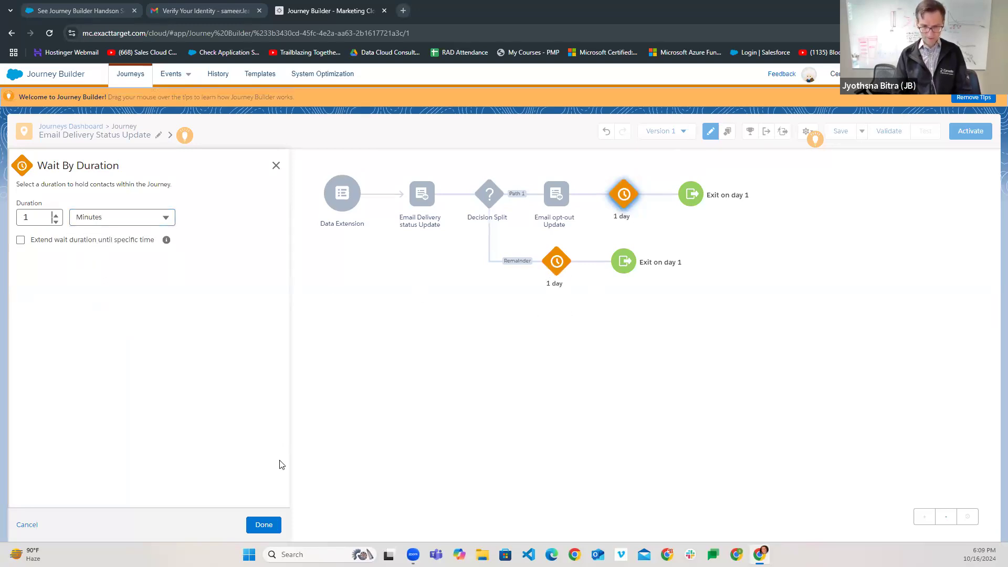
{"action": "left_click", "coordinate": [264, 525]}
- Change the lower wait step from 1 day to 1 minute
{"action": "left_click", "coordinate": [448, 262]}
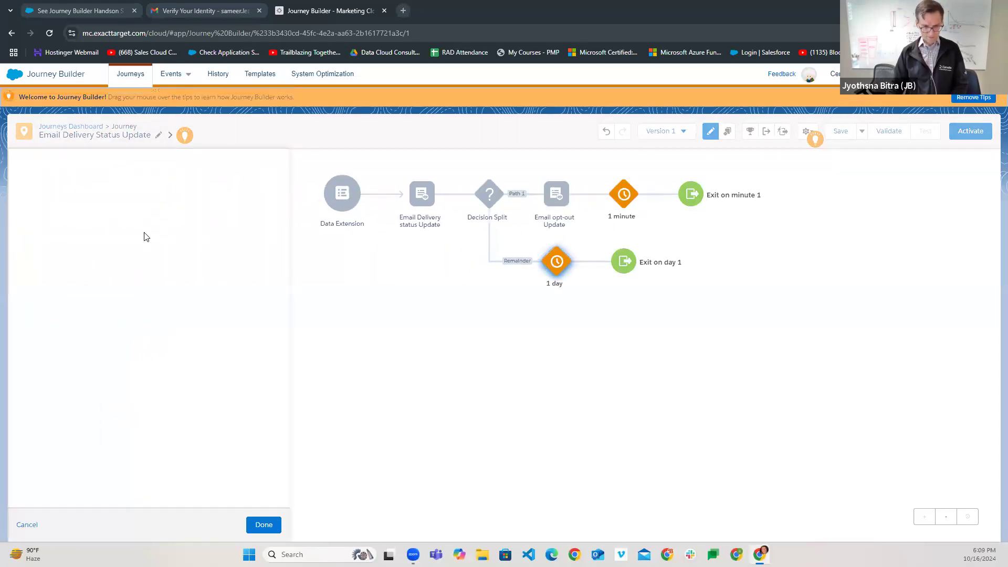
{"action": "left_click", "coordinate": [138, 216]}
{"action": "left_click", "coordinate": [125, 239]}
{"action": "left_click", "coordinate": [264, 525]}
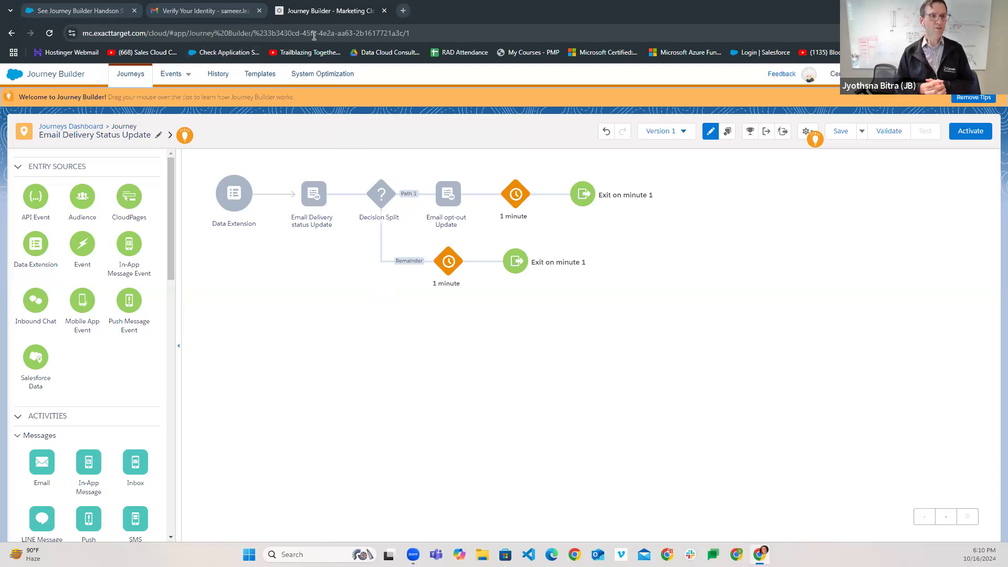
- Duplicate the Journey Builder browser tab and review the journey in the copy
{"action": "right_click", "coordinate": [331, 11]}
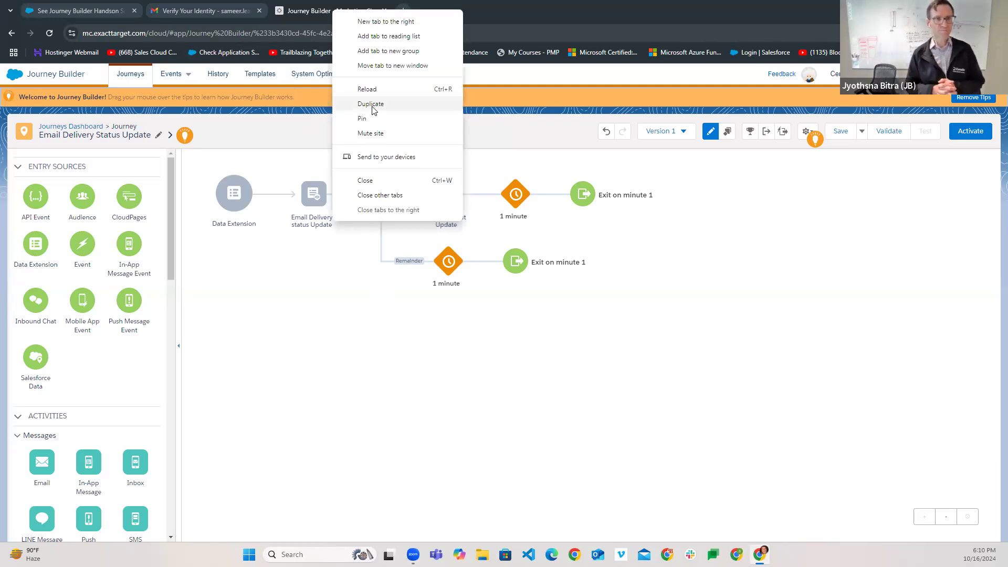
{"action": "left_click", "coordinate": [374, 107]}
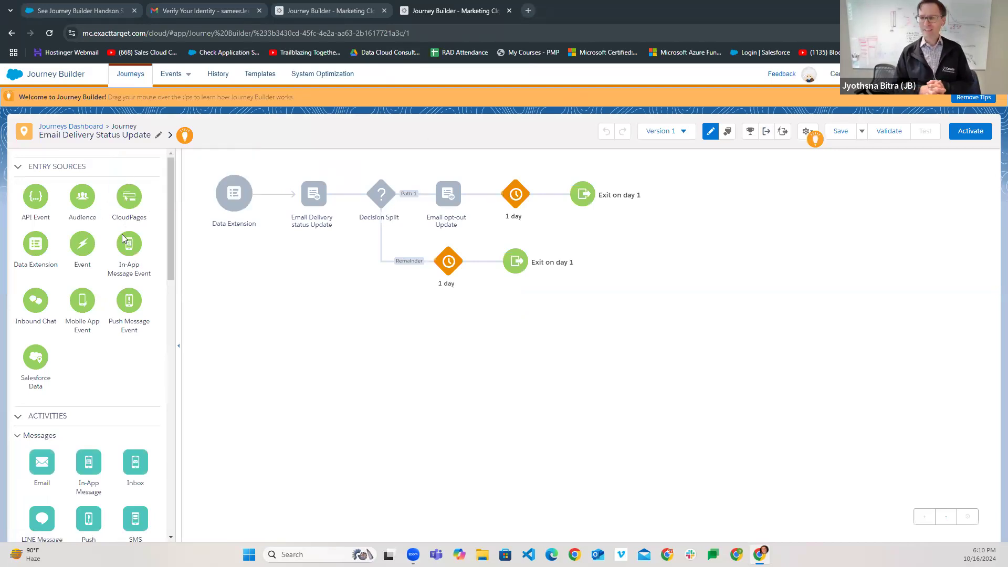
{"action": "scroll", "coordinate": [122, 234], "scroll_direction": "down", "scroll_amount": 1}
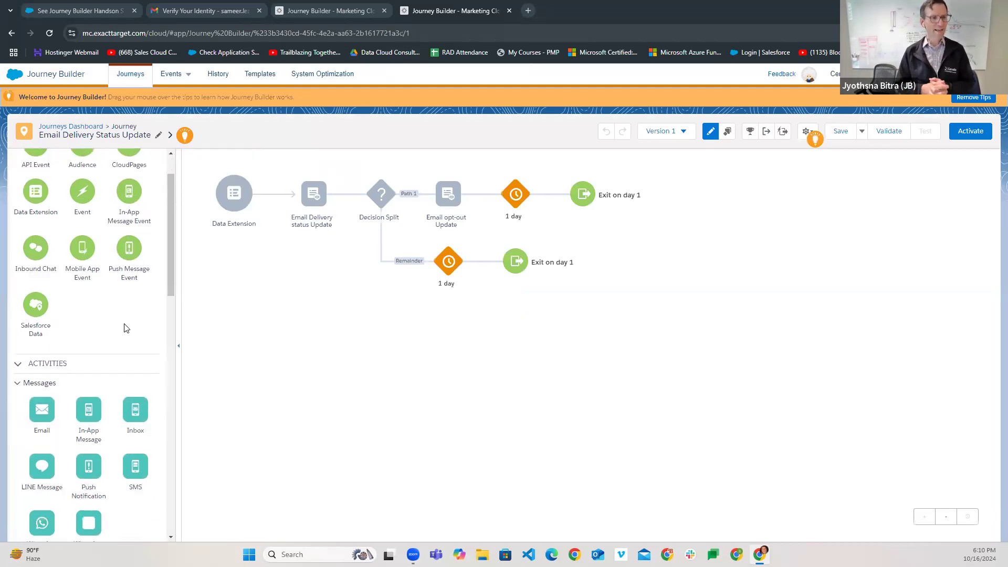
{"action": "scroll", "coordinate": [126, 329], "scroll_direction": "down", "scroll_amount": 3}
{"action": "scroll", "coordinate": [126, 328], "scroll_direction": "down", "scroll_amount": 2}
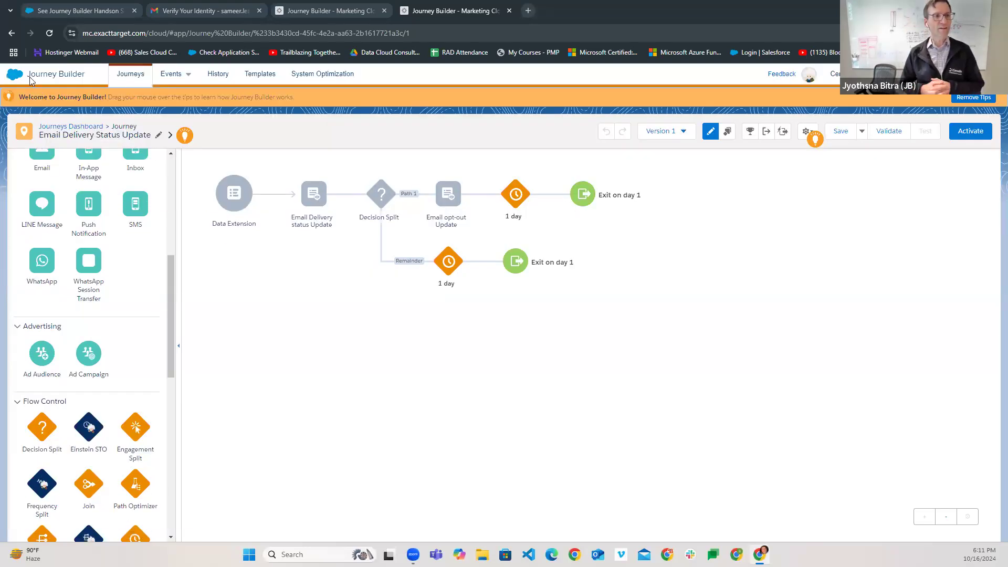
- Open Email Studio and go to its Subscribers > Data Extensions list
{"action": "mouse_move", "coordinate": [23, 79]}
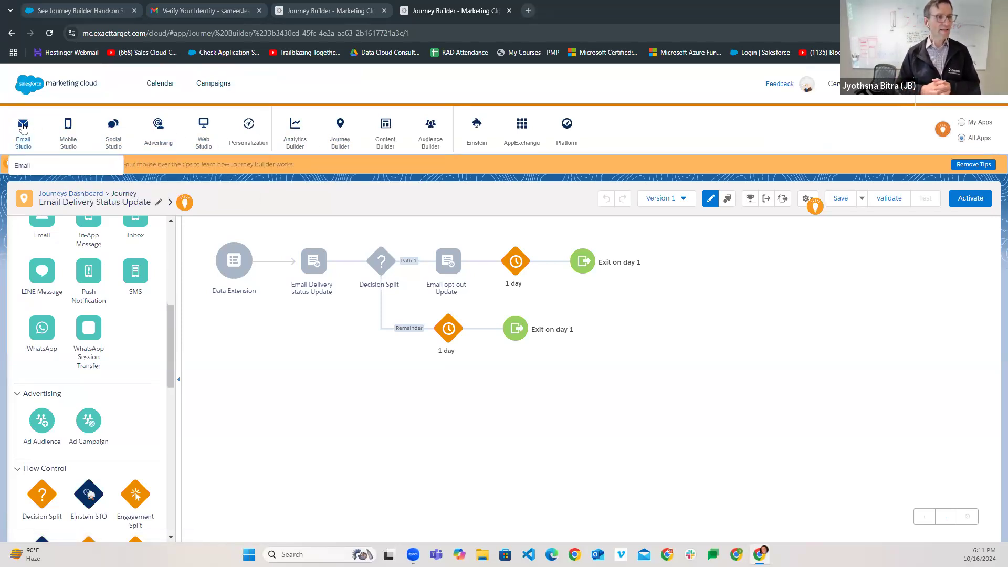
{"action": "left_click", "coordinate": [22, 166]}
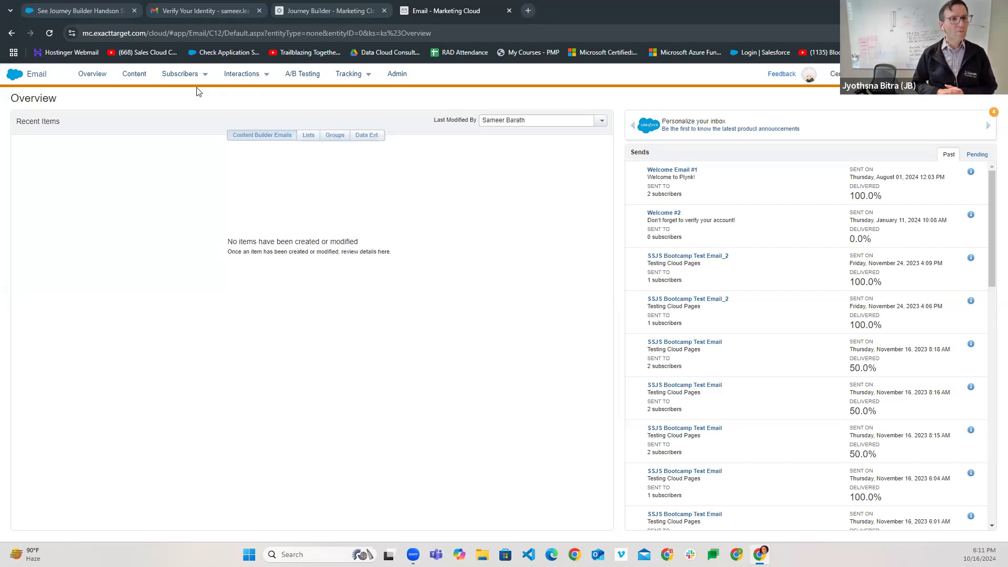
{"action": "mouse_move", "coordinate": [160, 77]}
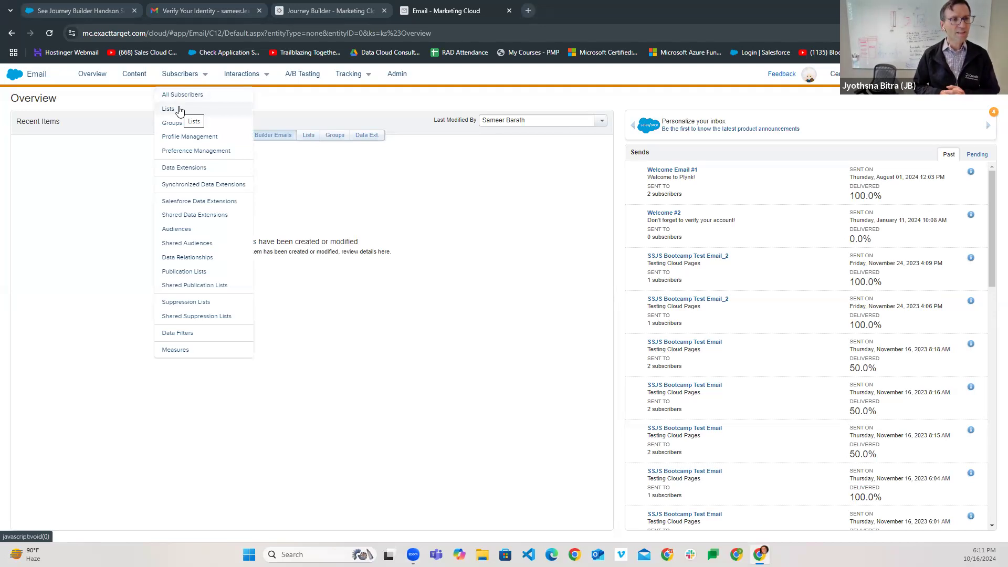
{"action": "left_click", "coordinate": [176, 168]}
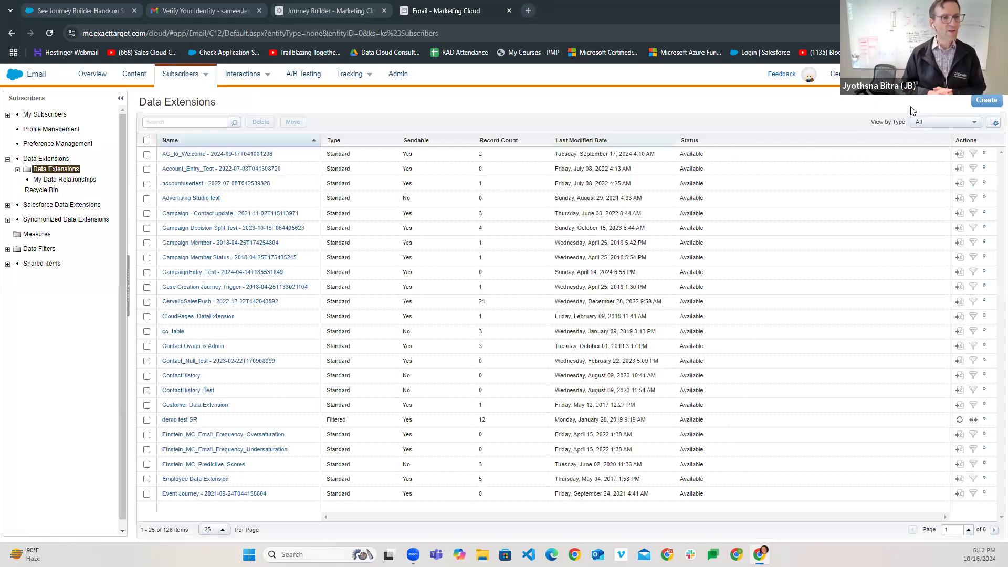
- Expand Data Extensions > HandsOn and open the JourneyBuilderBootcamp folder
{"action": "left_click", "coordinate": [987, 104]}
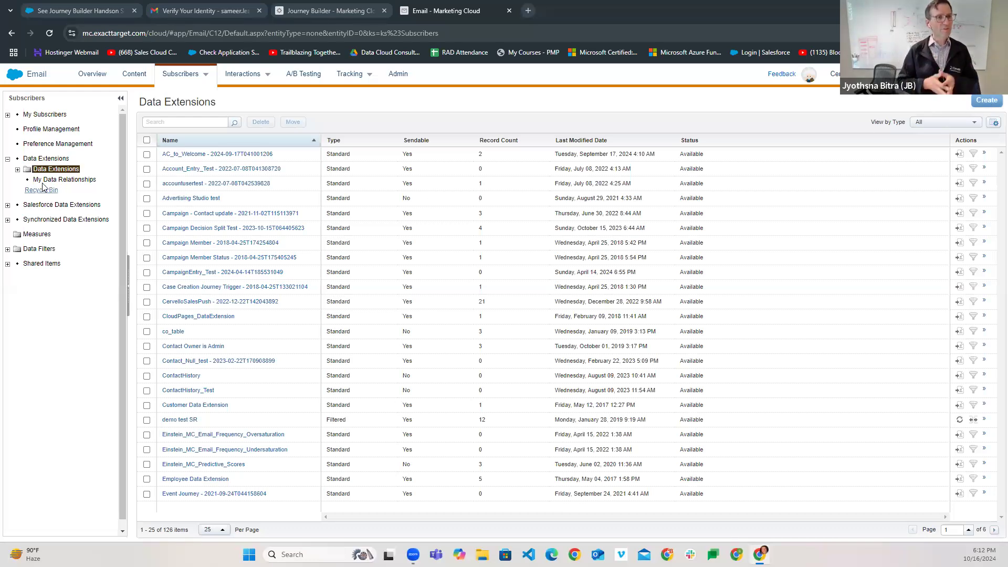
{"action": "left_click", "coordinate": [17, 169]}
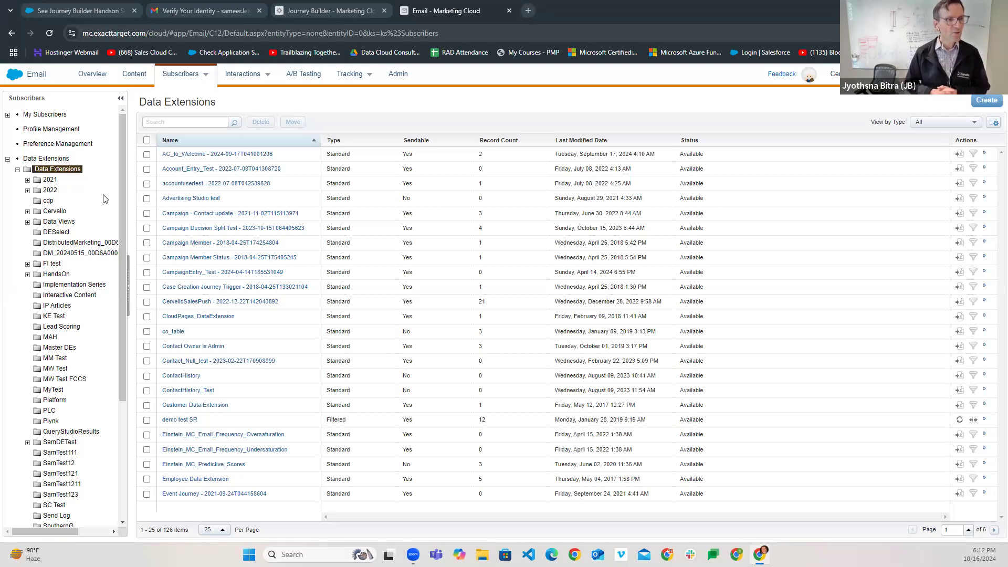
{"action": "scroll", "coordinate": [90, 324], "scroll_direction": "down", "scroll_amount": 3}
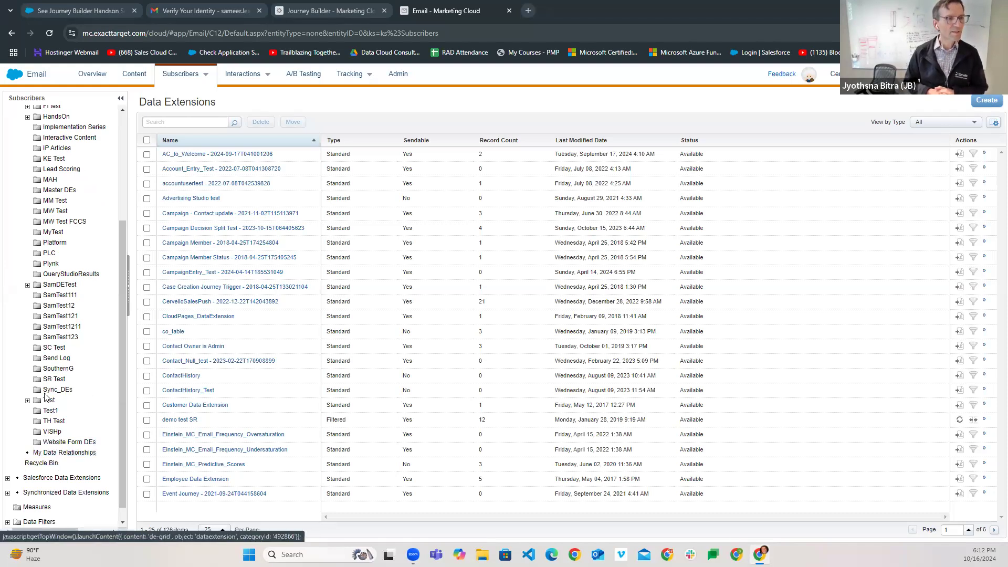
{"action": "scroll", "coordinate": [55, 327], "scroll_direction": "up", "scroll_amount": 1}
{"action": "scroll", "coordinate": [55, 327], "scroll_direction": "up", "scroll_amount": 1}
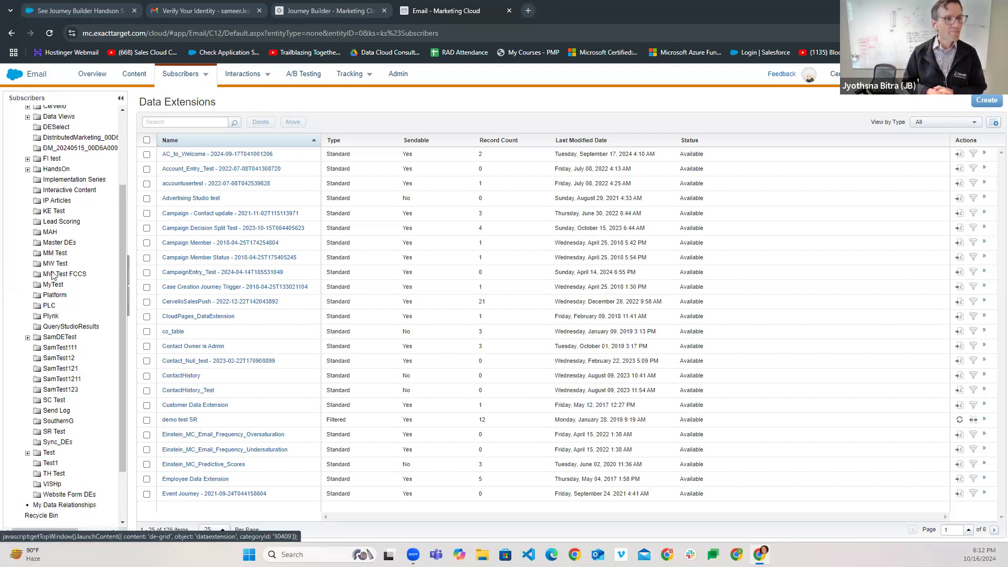
{"action": "left_click", "coordinate": [28, 170]}
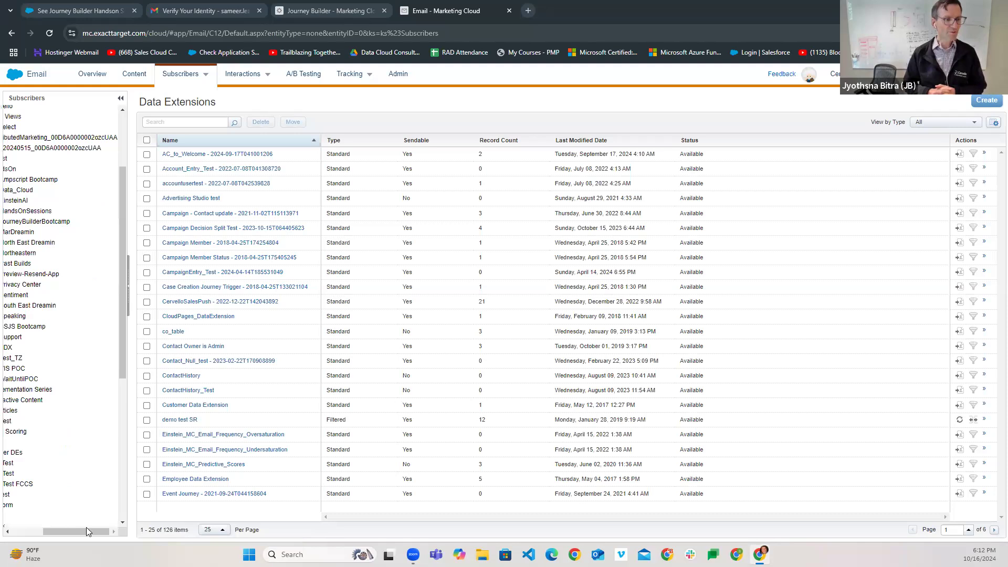
{"action": "left_click_drag", "start_coordinate": [68, 531], "coordinate": [24, 546]}
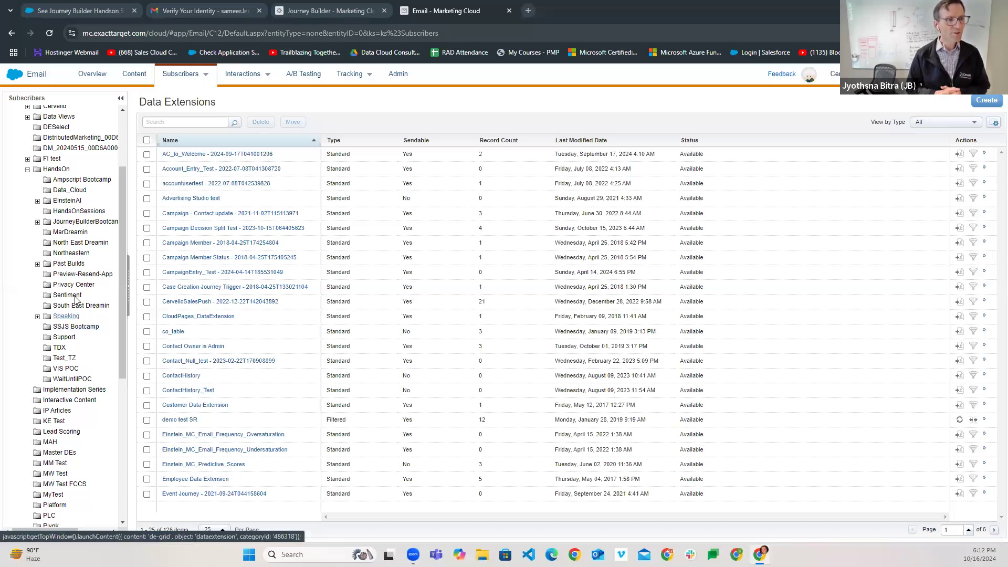
{"action": "left_click", "coordinate": [50, 225]}
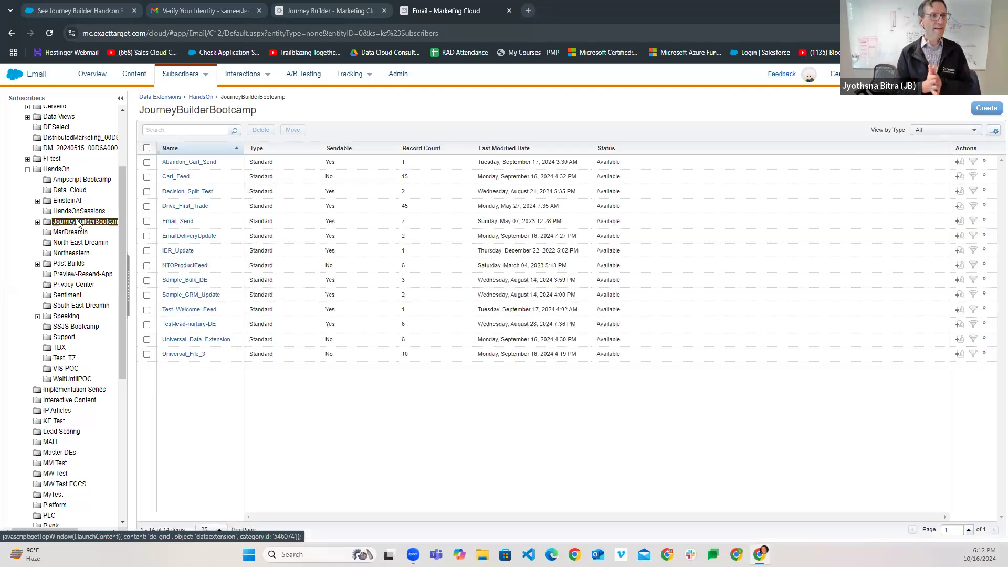
- Start a new standard data extension and paste the journey name 'Email Delivery Status Update' as its name
{"action": "left_click", "coordinate": [986, 109]}
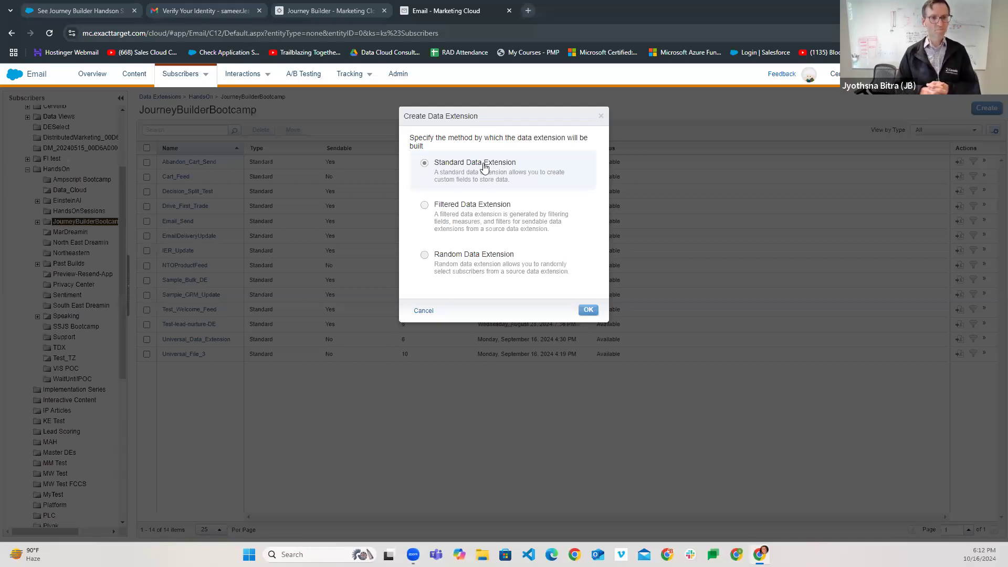
{"action": "left_click", "coordinate": [587, 309]}
{"action": "left_click", "coordinate": [392, 247]}
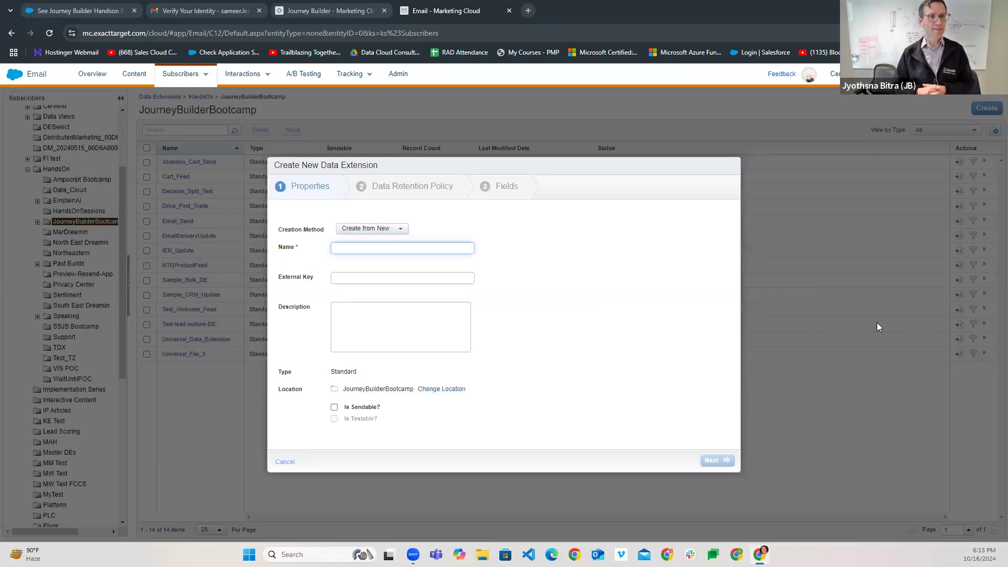
{"action": "left_click", "coordinate": [365, 12]}
{"action": "left_click_drag", "start_coordinate": [42, 136], "coordinate": [156, 144]}
{"action": "key", "text": "ctrl+c"}
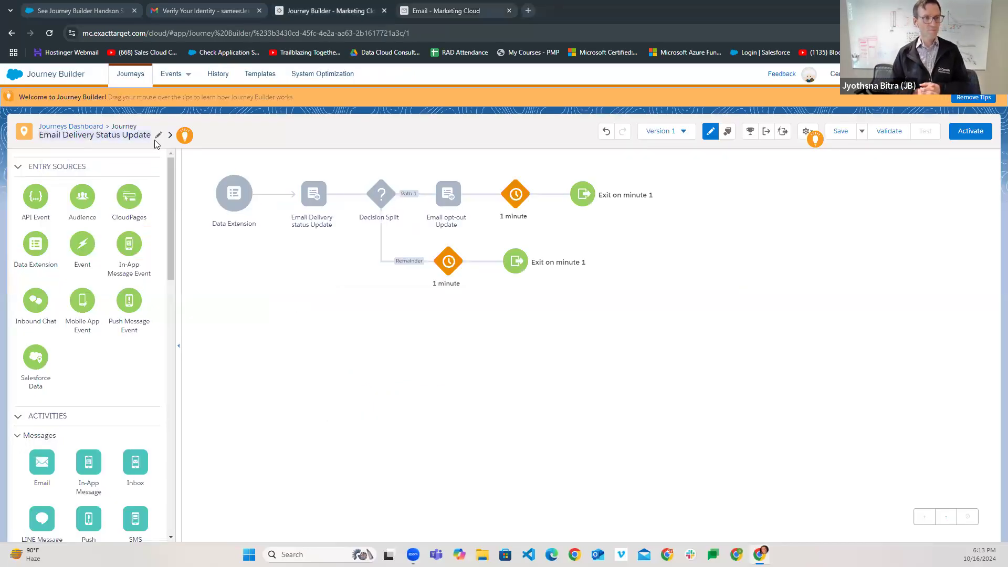
{"action": "left_click", "coordinate": [444, 11]}
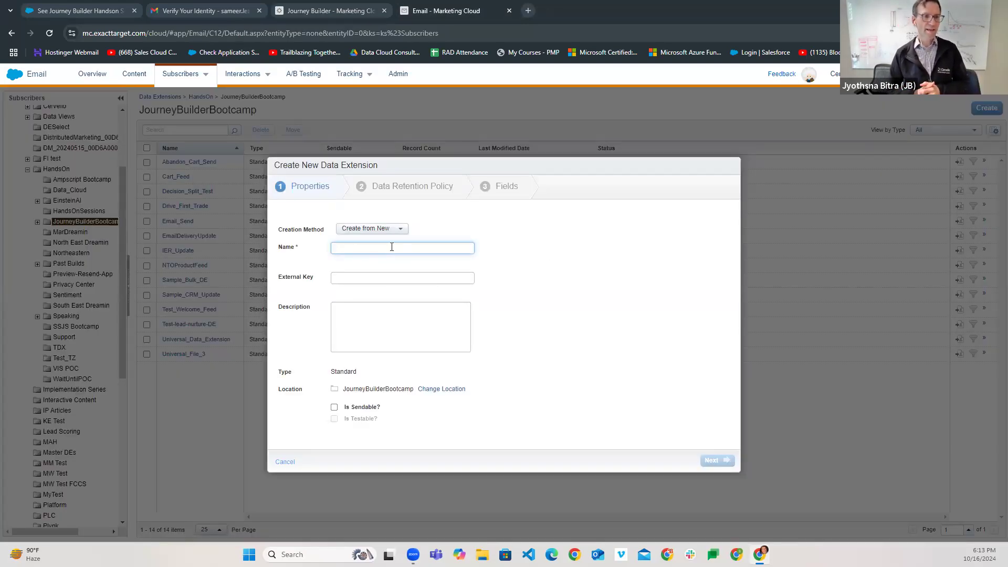
{"action": "key", "text": "ctrl+v"}
- Replace the spaces in the name with underscores to make 'Email_Delivery_Status_Update'
{"action": "left_click", "coordinate": [430, 278]}
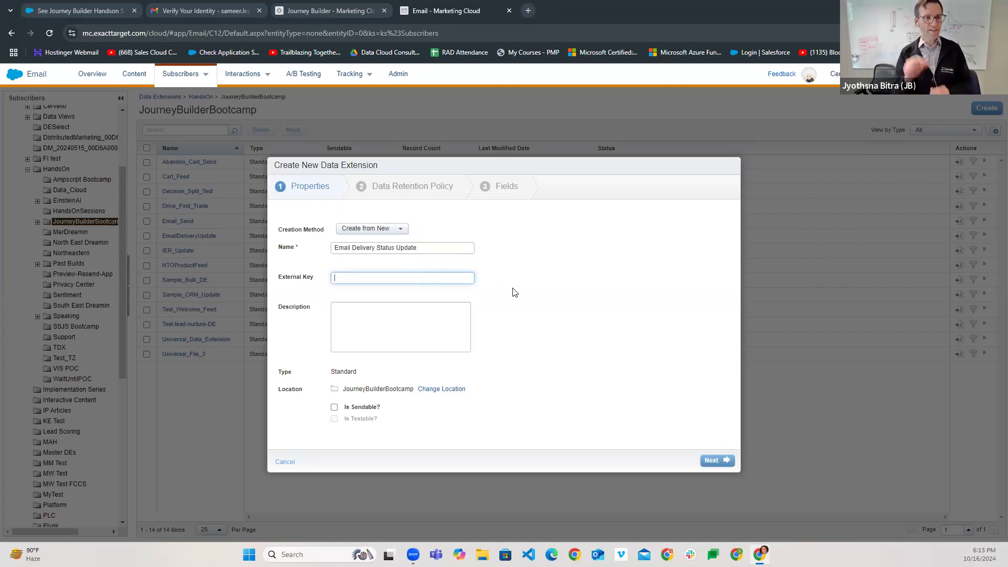
{"action": "left_click", "coordinate": [357, 250]}
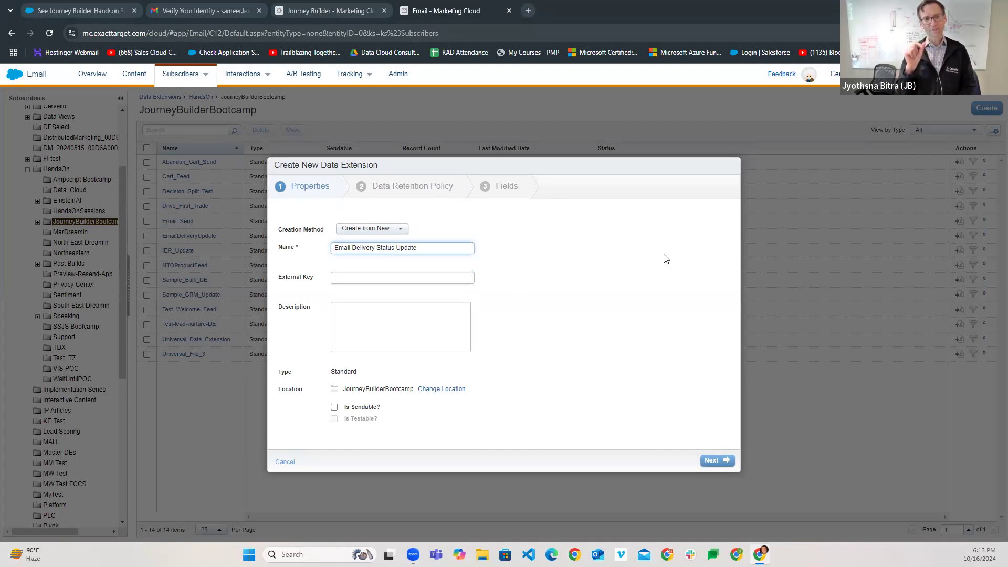
{"action": "key", "text": "BackSpace"}
{"action": "type", "text": "_"}
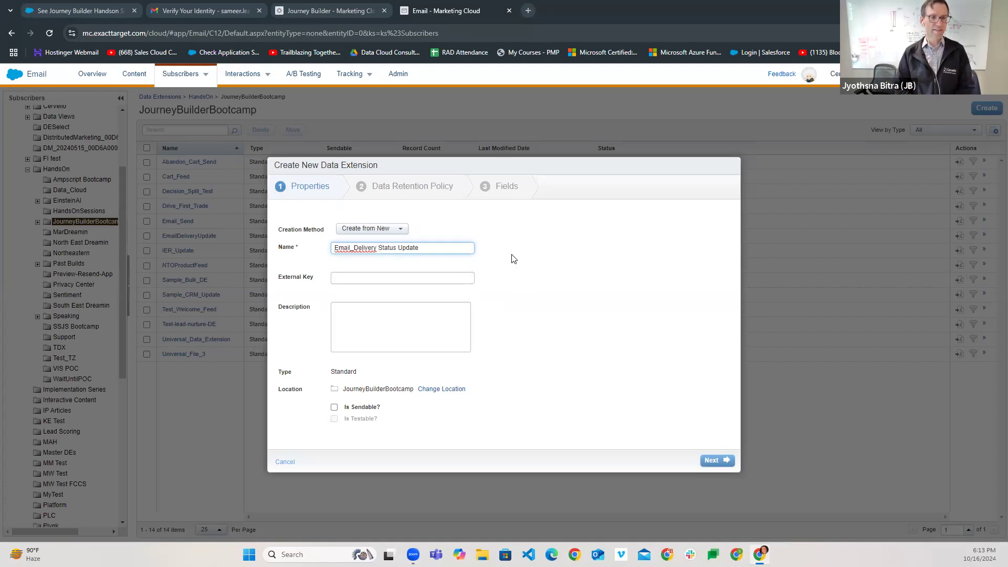
{"action": "left_click", "coordinate": [380, 248]}
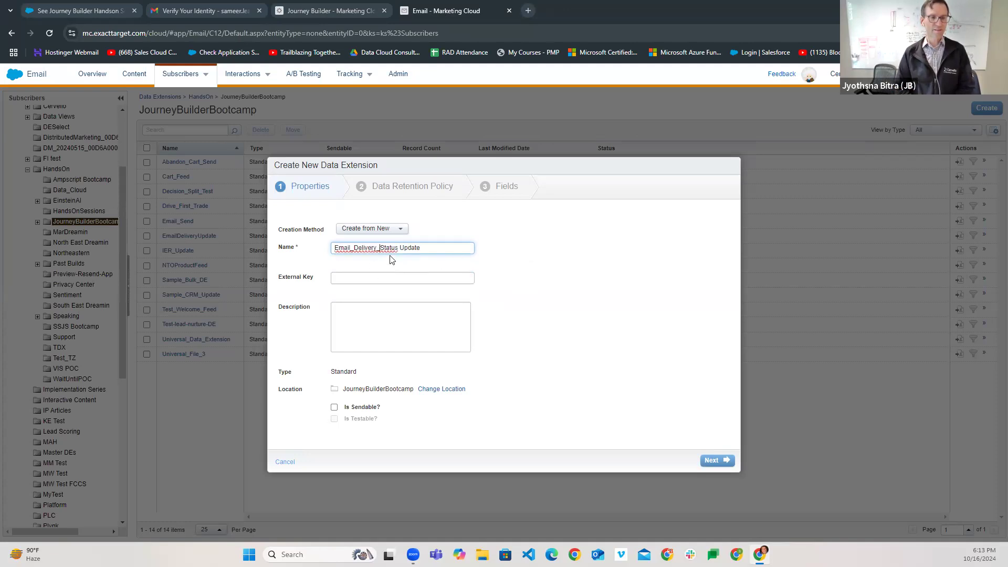
{"action": "left_click", "coordinate": [400, 247]}
{"action": "key", "text": "BackSpace"}
{"action": "type", "text": "_"}
{"action": "left_click", "coordinate": [532, 274]}
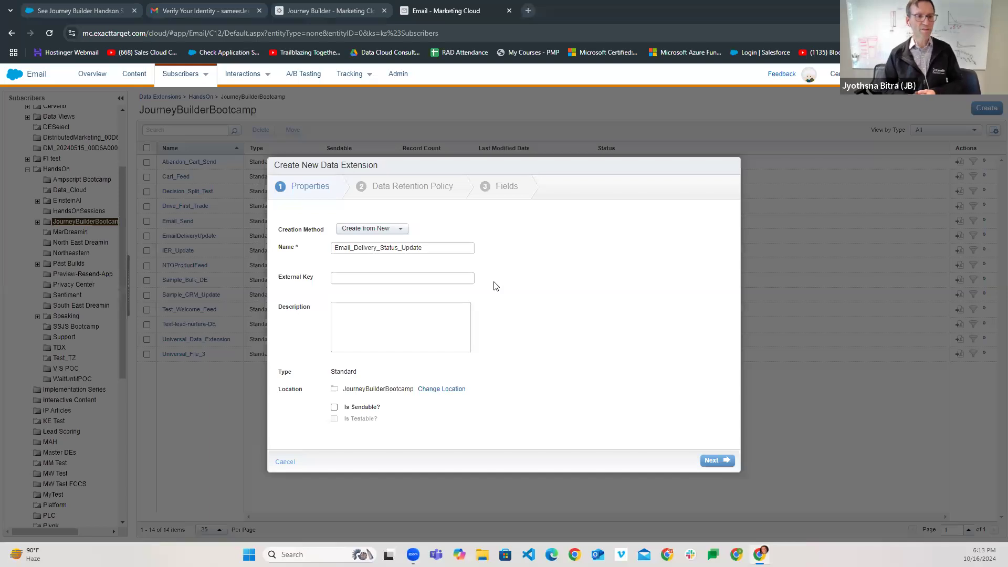
- Mark the data extension as sendable and continue to the Data Retention Policy step
{"action": "left_click", "coordinate": [436, 279]}
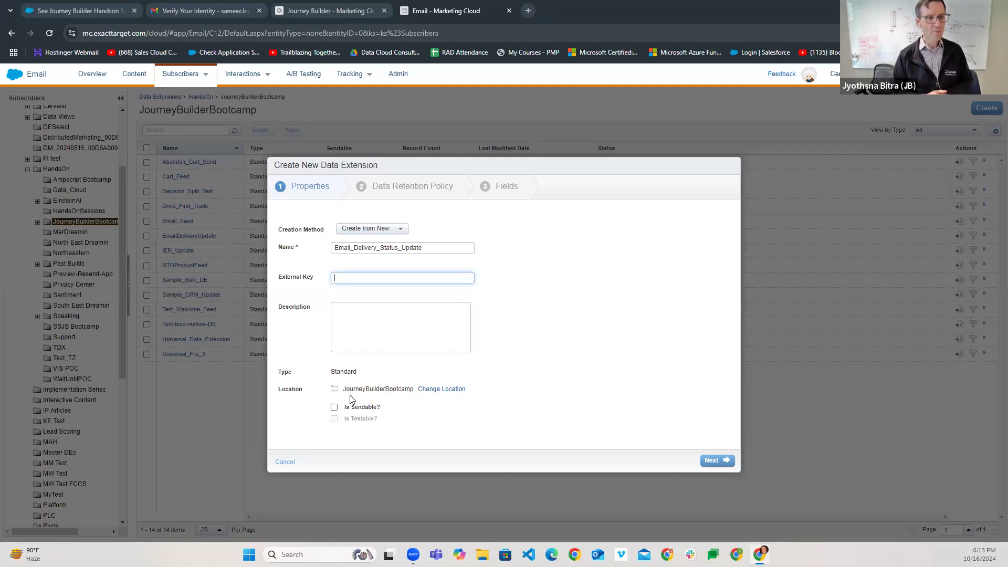
{"action": "left_click", "coordinate": [334, 408]}
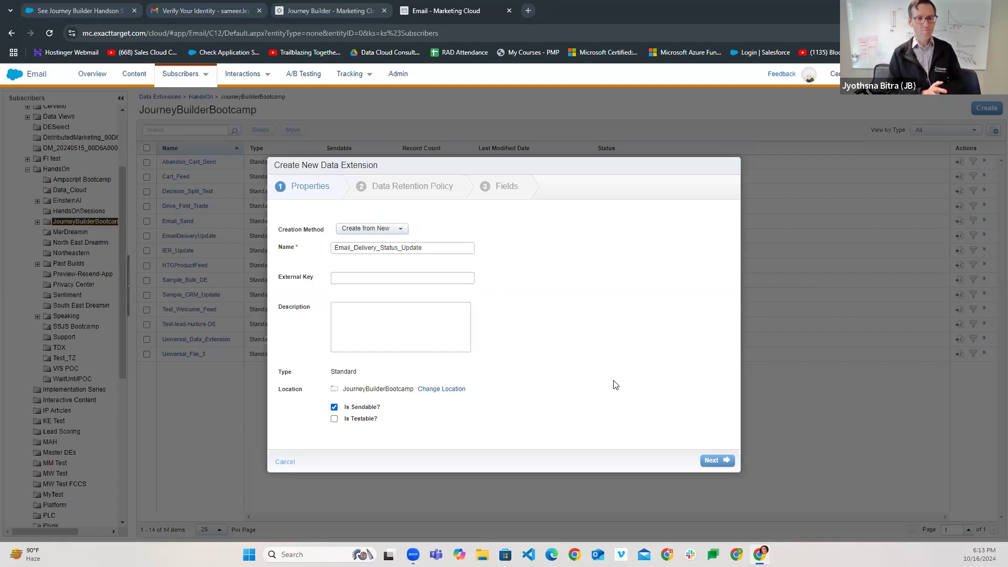
{"action": "left_click", "coordinate": [713, 462]}
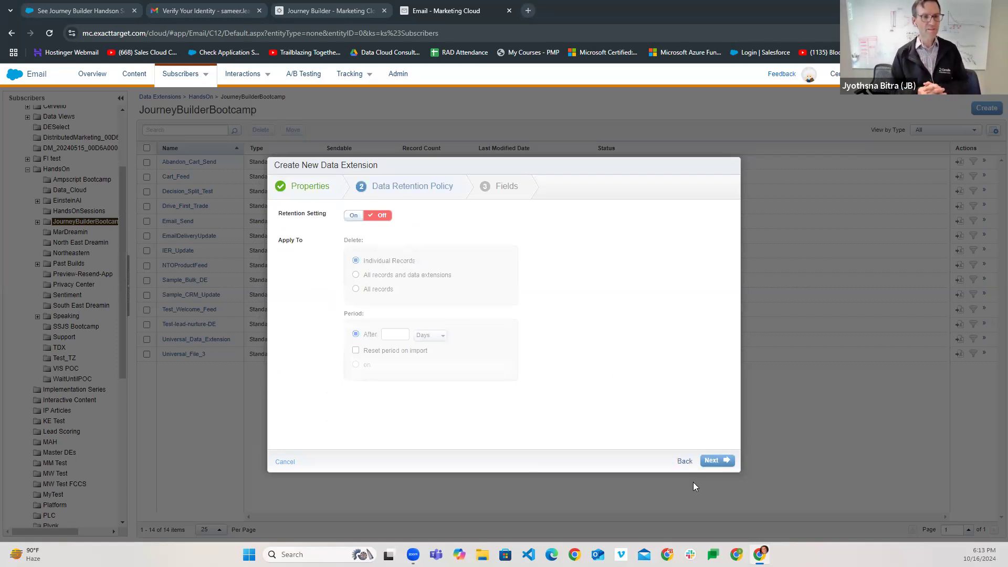
- Keep data retention off and continue to the Fields step
{"action": "left_click", "coordinate": [717, 462]}
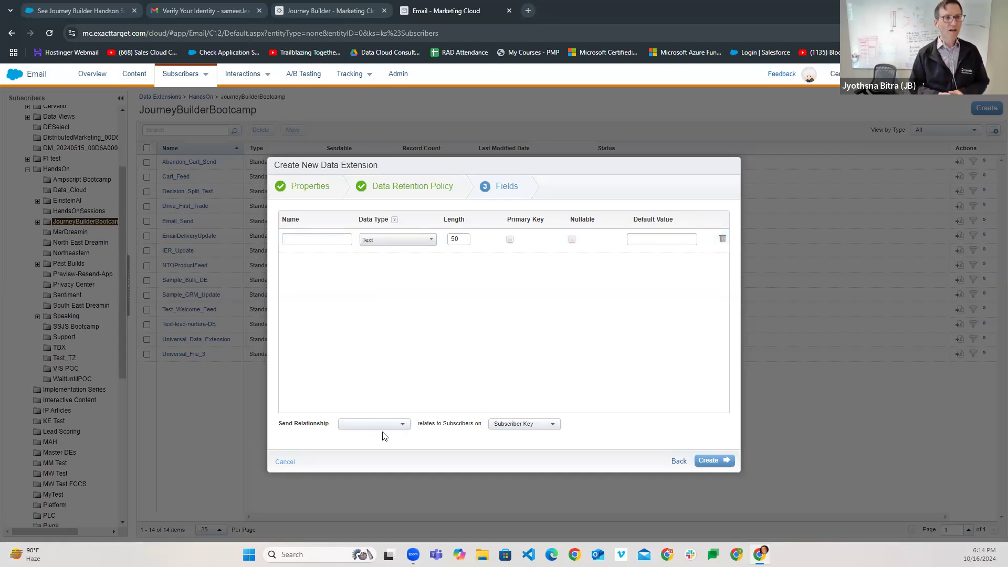
- Name the first field SubscriberKey (Text, 50), undoing the spell-check correction
{"action": "left_click", "coordinate": [334, 241]}
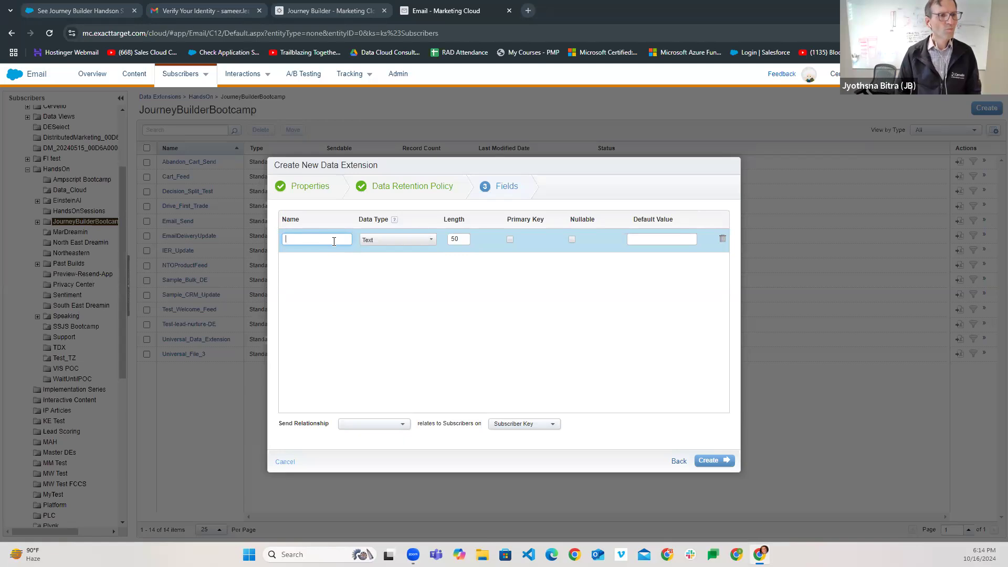
{"action": "left_click", "coordinate": [334, 241]}
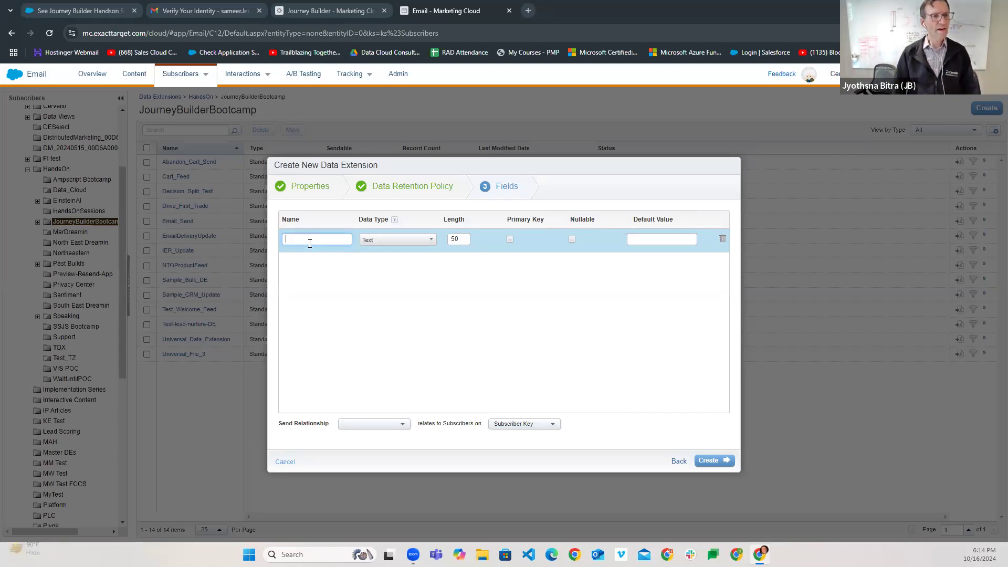
{"action": "key", "text": "Return"}
{"action": "type", "text": "SubscriberKey"}
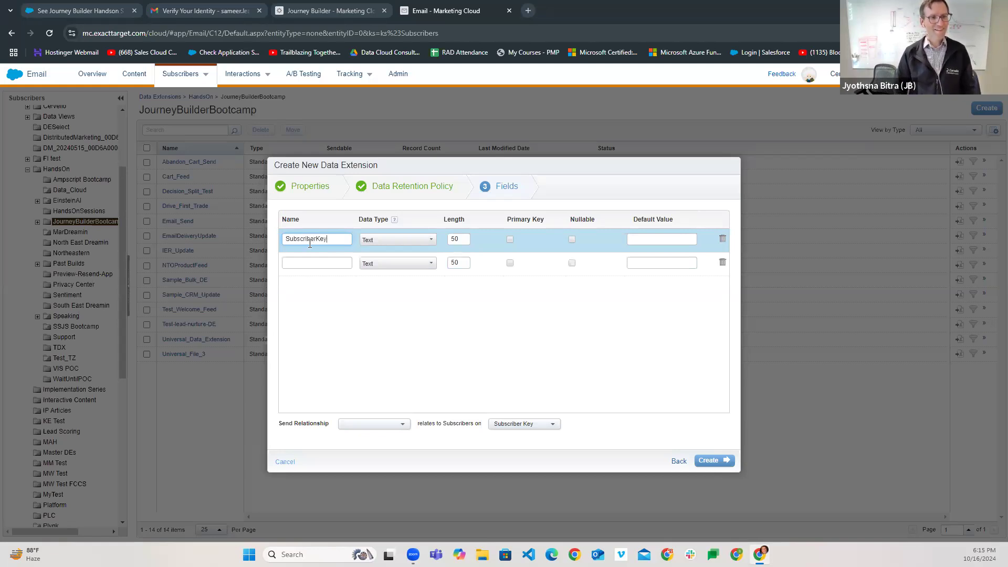
{"action": "right_click", "coordinate": [304, 242]}
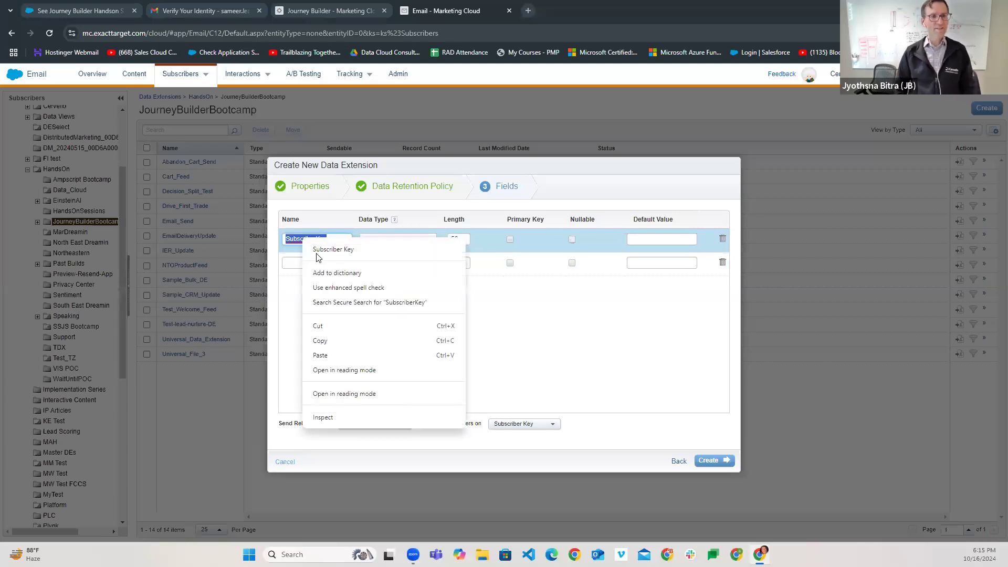
{"action": "left_click", "coordinate": [330, 250]}
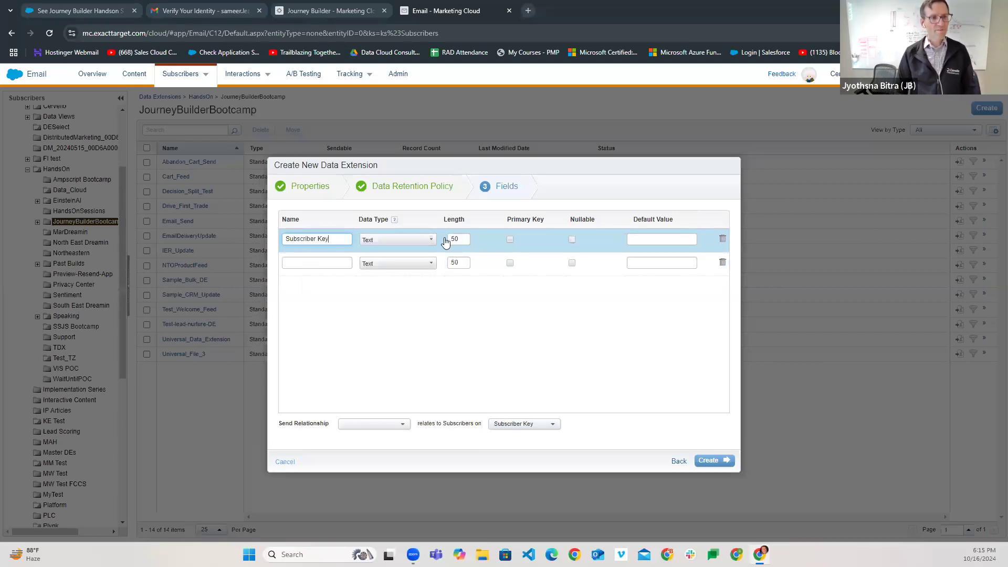
{"action": "key", "text": "ctrl+z"}
{"action": "left_click", "coordinate": [320, 263]}
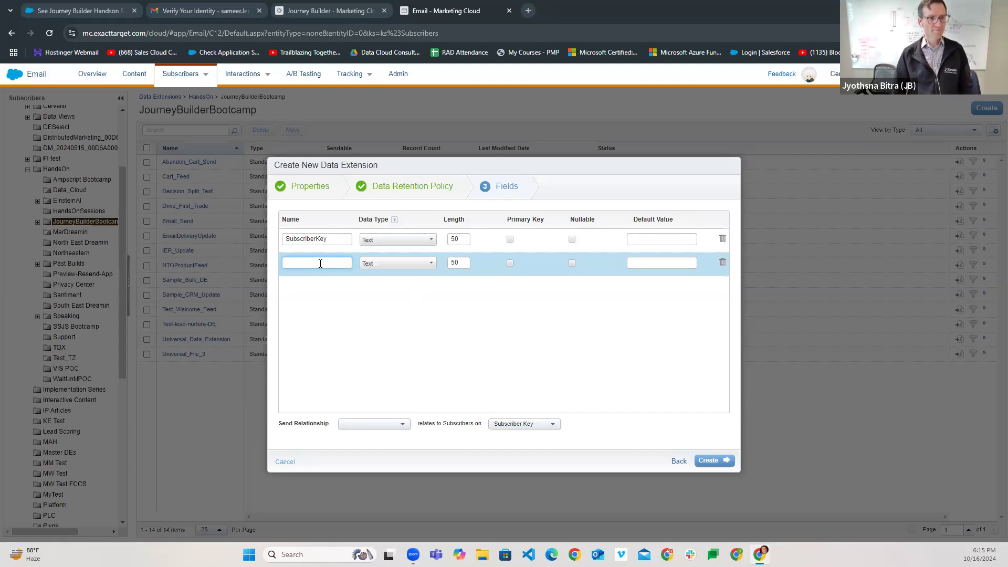
- Add a second field named Status, Text type with length 50
{"action": "type", "text": "Status"}
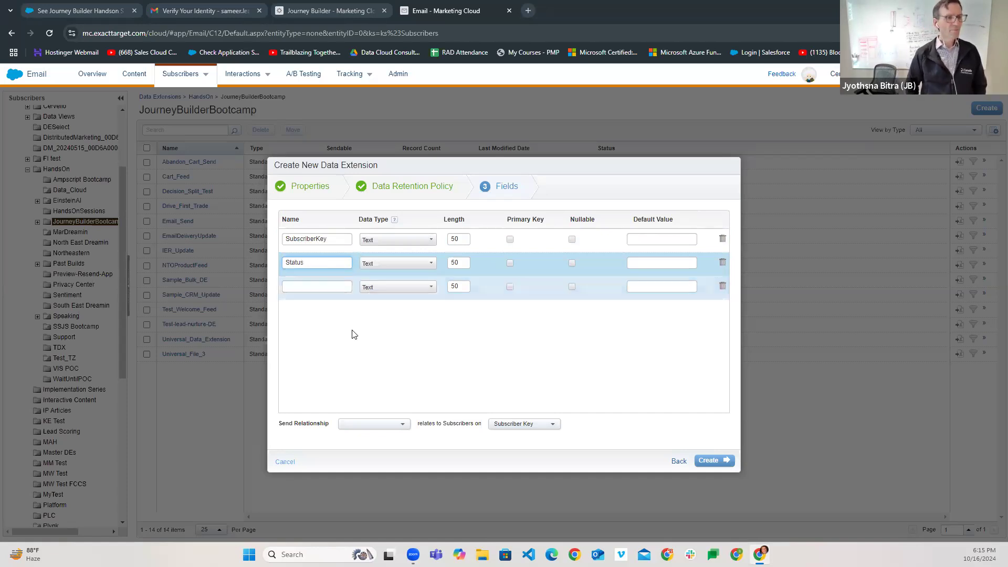
{"action": "left_click", "coordinate": [374, 268]}
{"action": "left_click", "coordinate": [378, 315]}
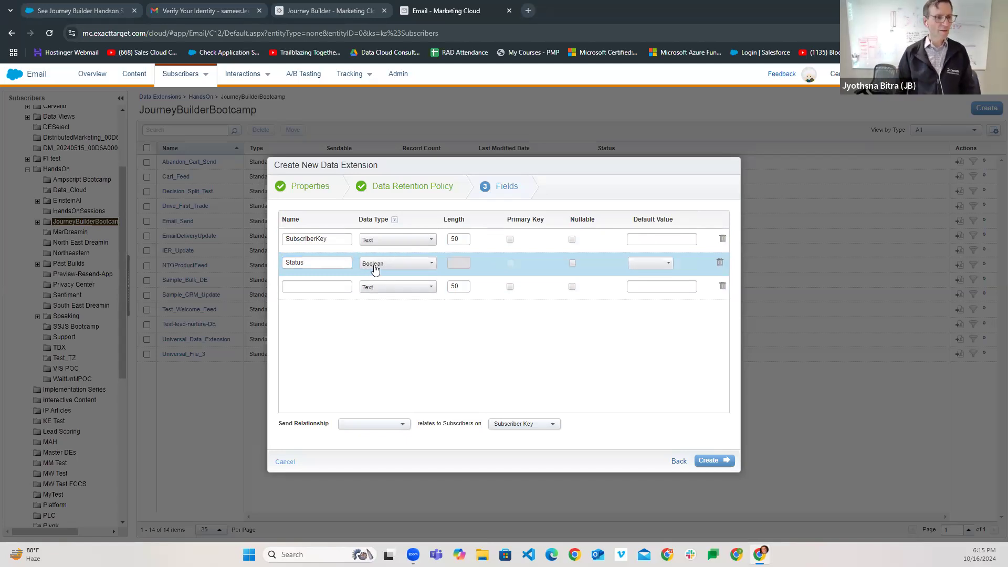
{"action": "left_click", "coordinate": [374, 268]}
{"action": "left_click", "coordinate": [374, 282]}
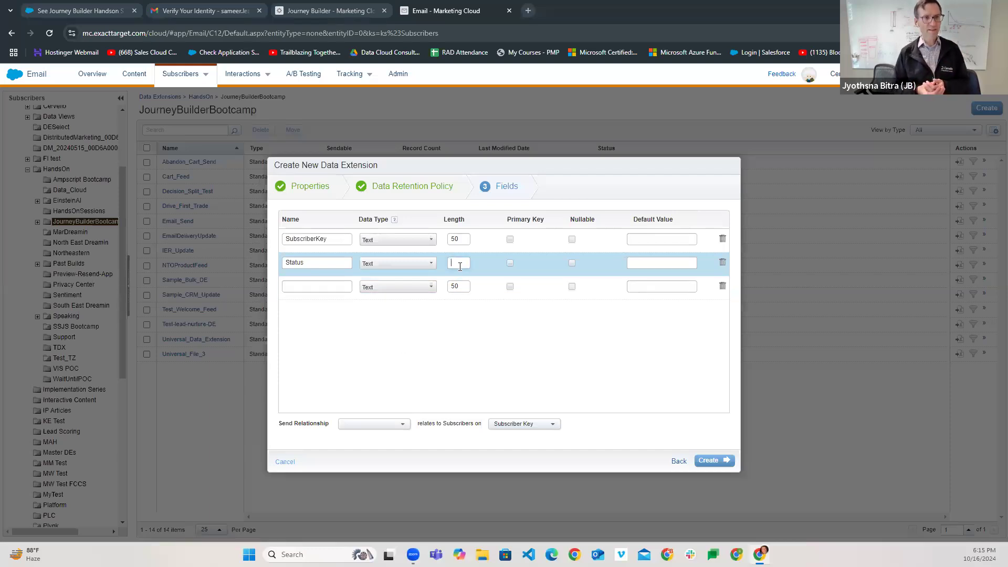
{"action": "type", "text": "50"}
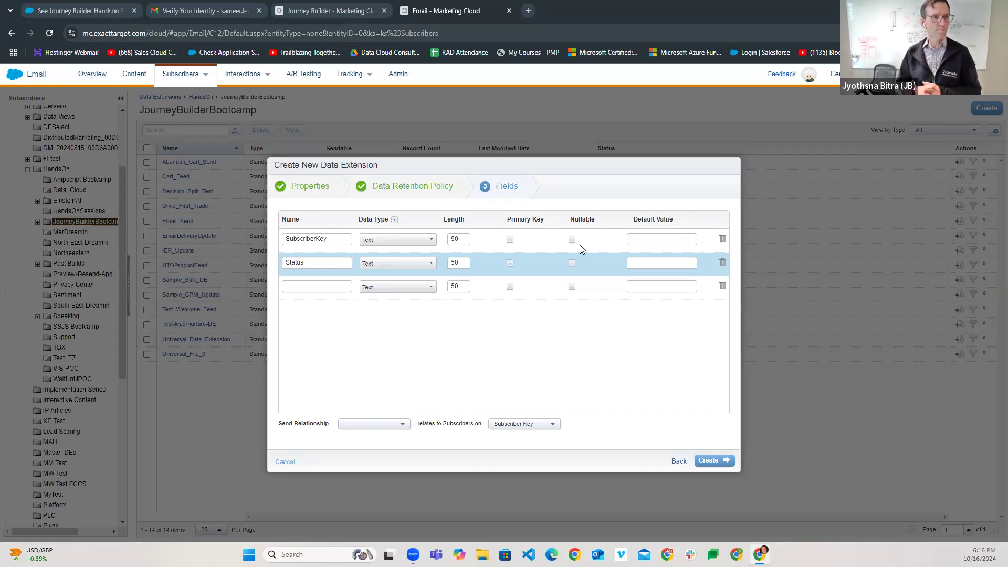
- Make SubscriberKey the primary key and send relationship, then create the data extension
{"action": "left_click", "coordinate": [510, 240]}
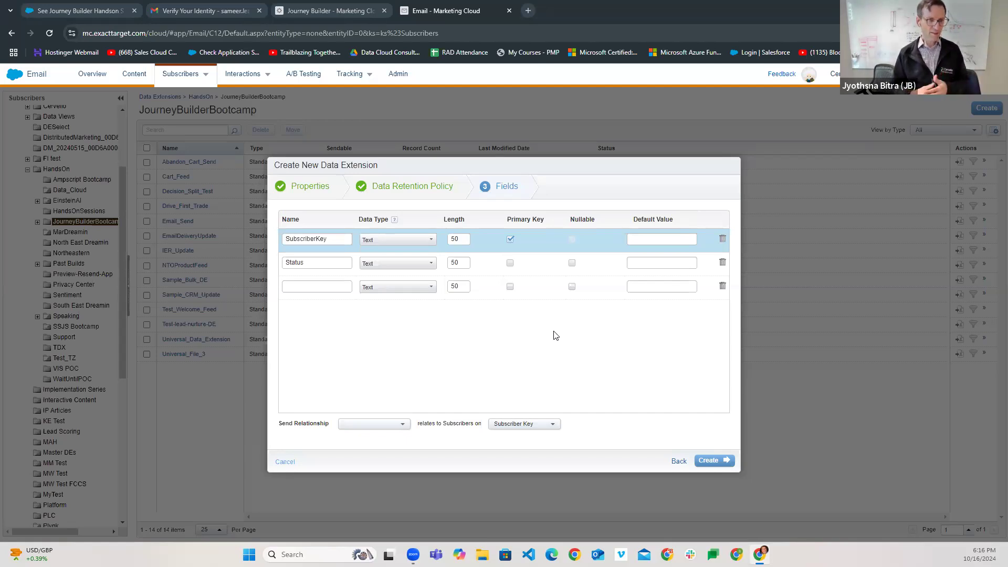
{"action": "left_click", "coordinate": [379, 425]}
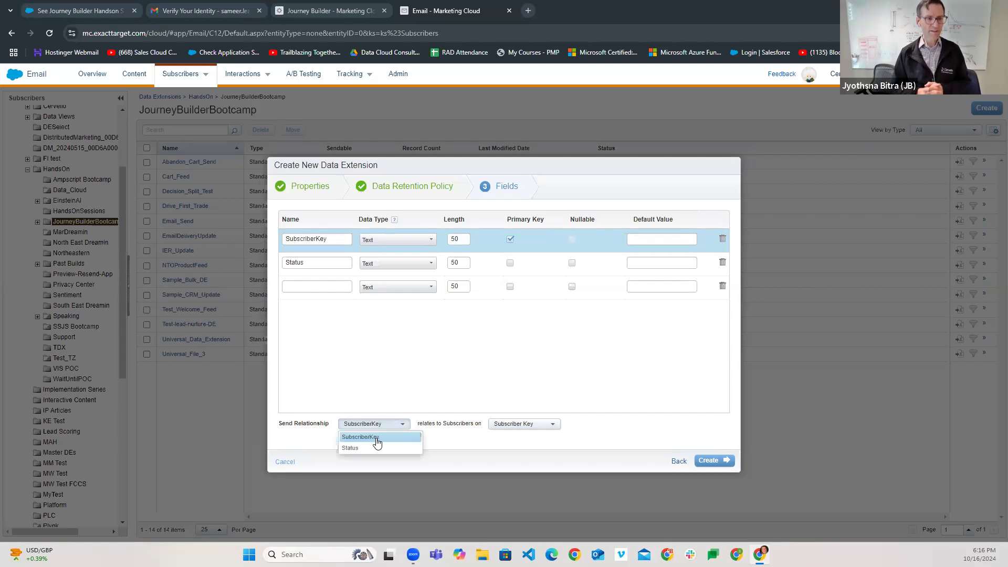
{"action": "left_click", "coordinate": [376, 438]}
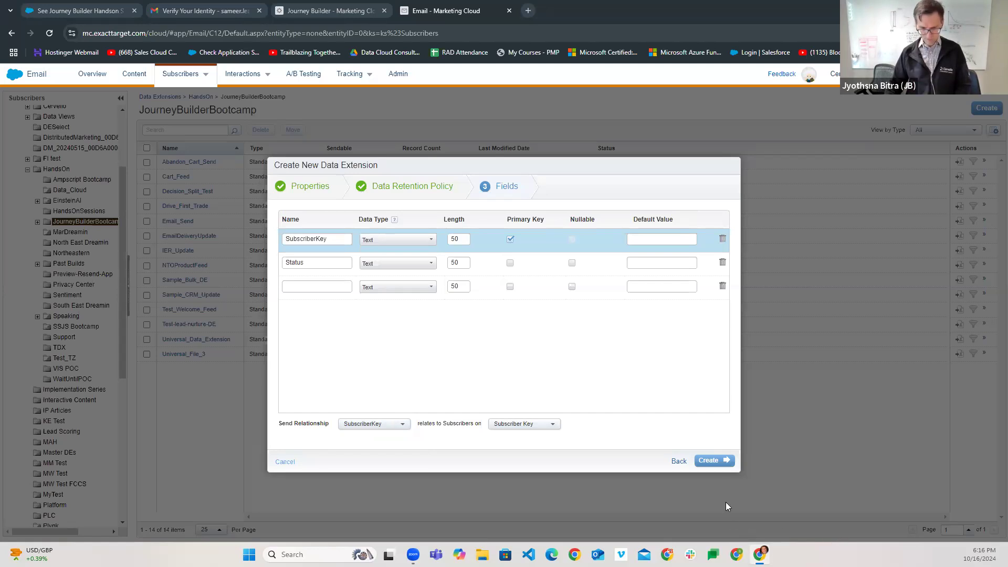
{"action": "left_click", "coordinate": [711, 460]}
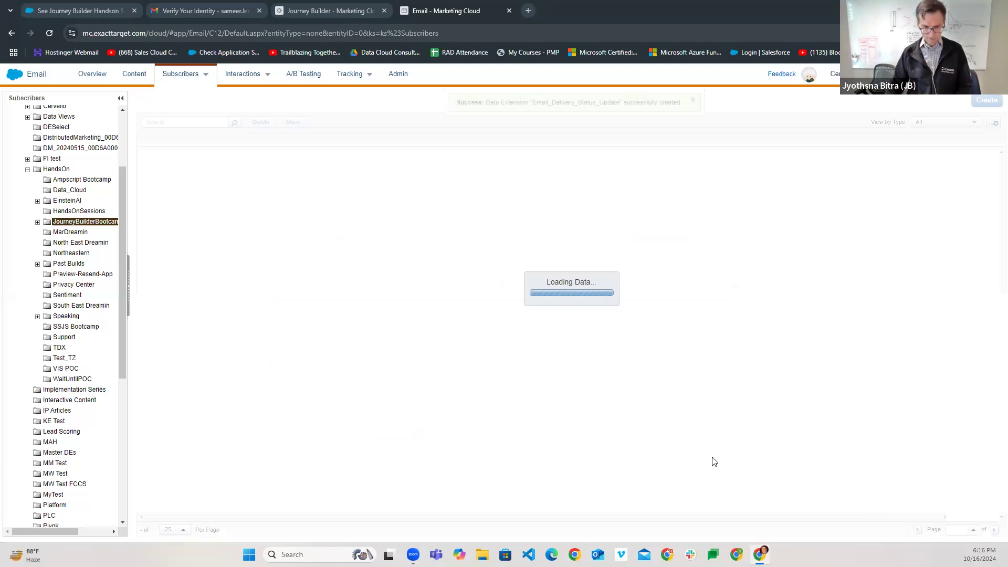
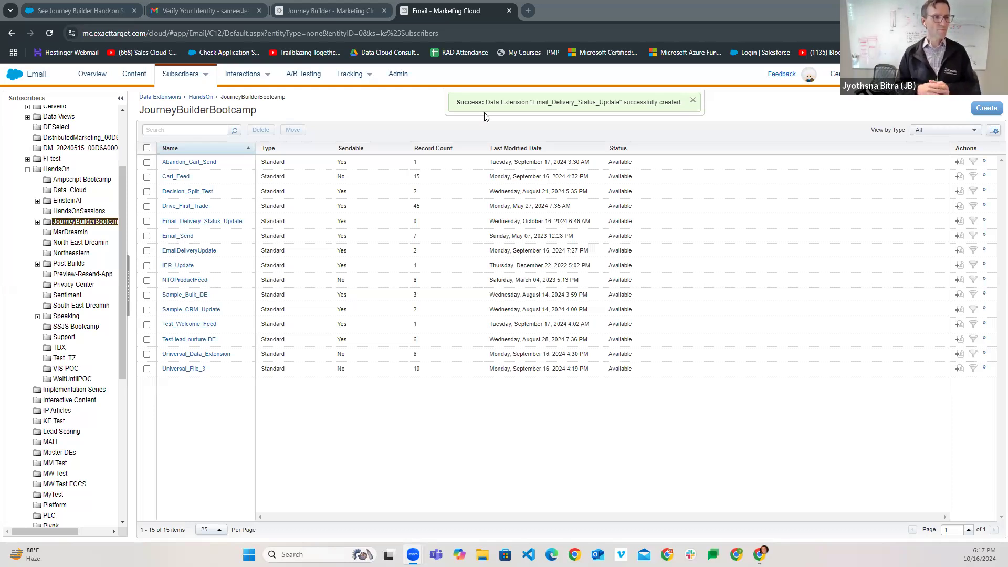
- Show the Marketing Cloud app switcher with Contact Builder listed under Audience Builder
{"action": "mouse_move", "coordinate": [16, 78]}
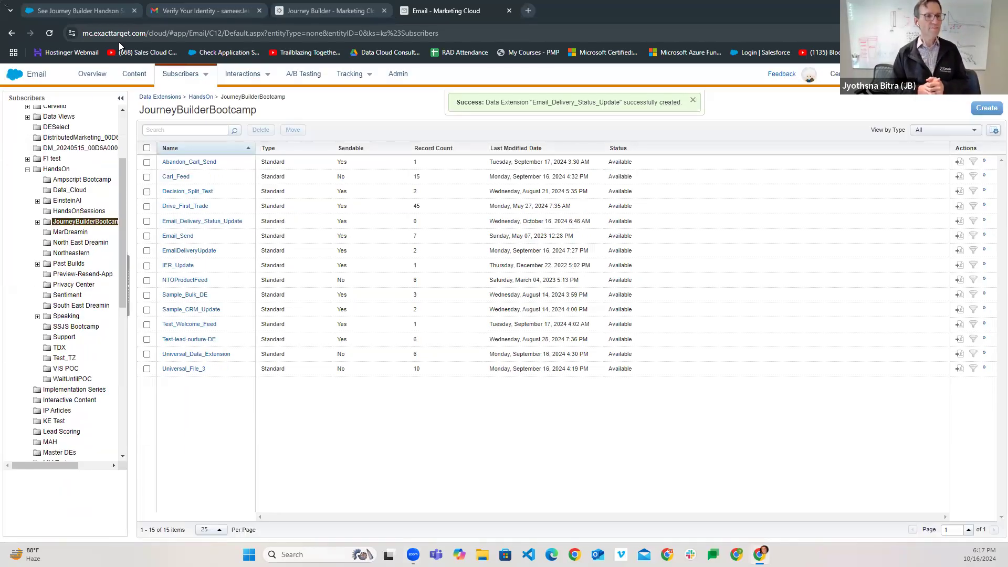
{"action": "mouse_move", "coordinate": [13, 80]}
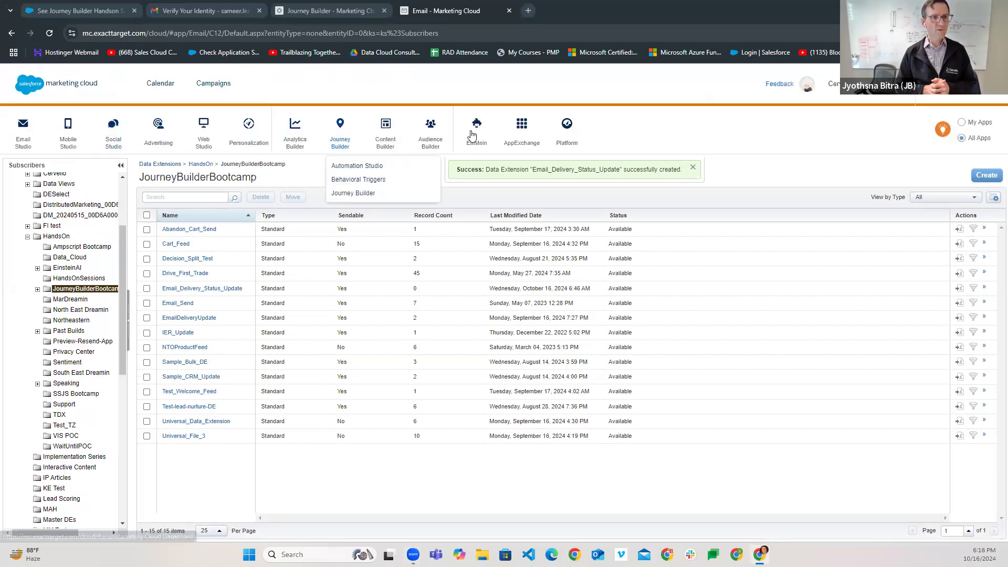
{"action": "mouse_move", "coordinate": [430, 138]}
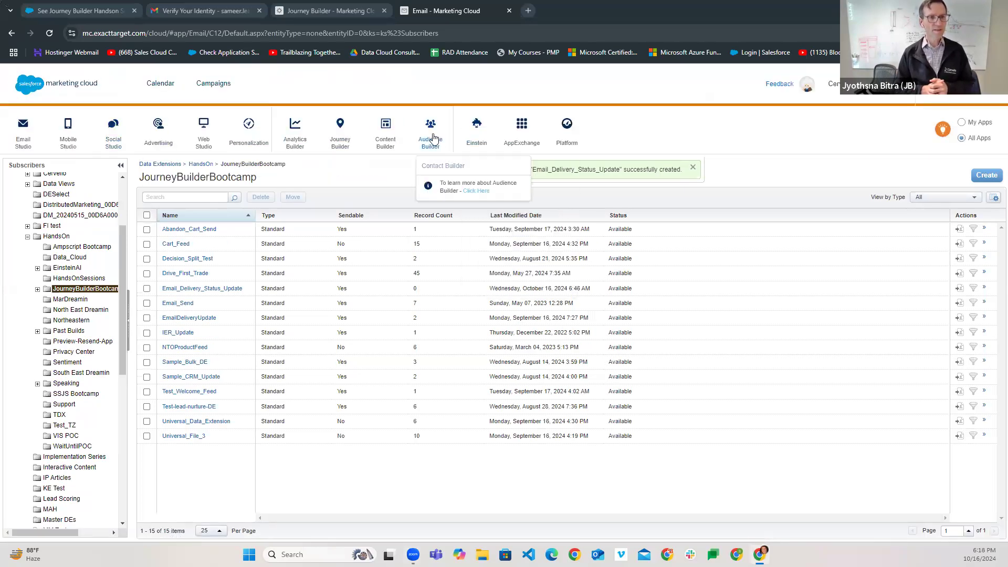
- Go to Contact Builder's Data Designer overview of attribute groups
{"action": "left_click", "coordinate": [433, 167]}
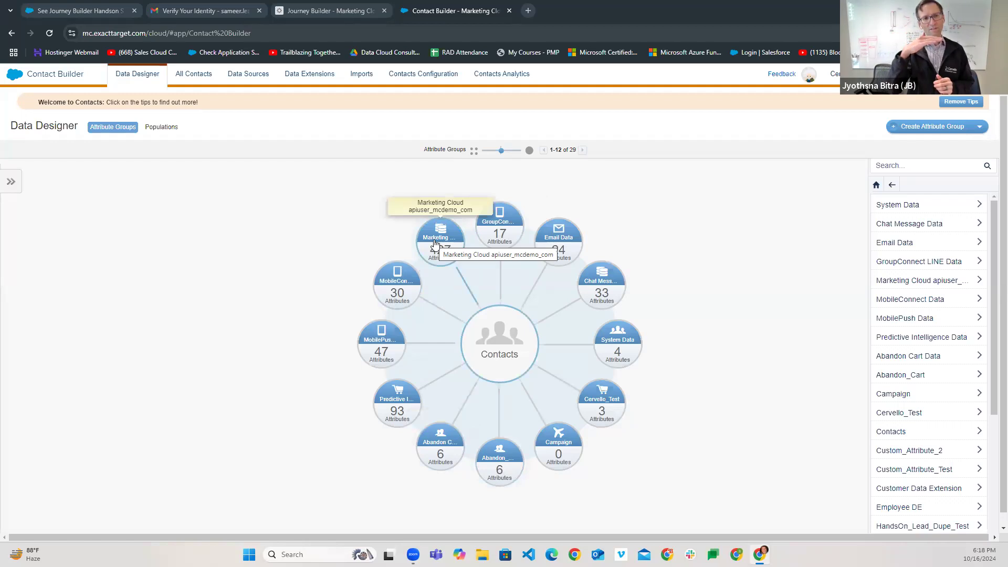
- Browse Data Extensions > HandsOn > JourneyBuilderBootcamp and open Email_Delivery_Status_Update
{"action": "left_click", "coordinate": [319, 81]}
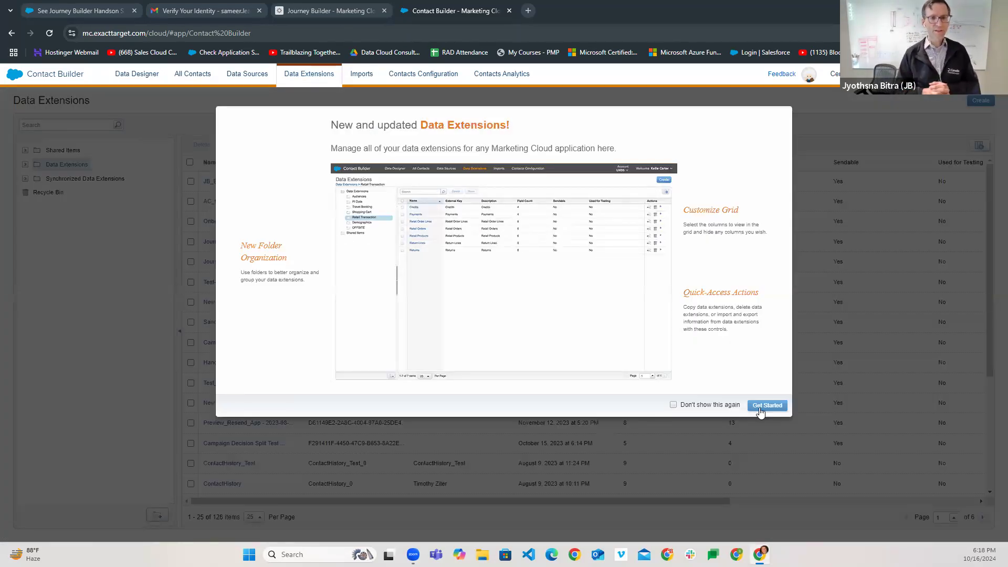
{"action": "left_click", "coordinate": [767, 406]}
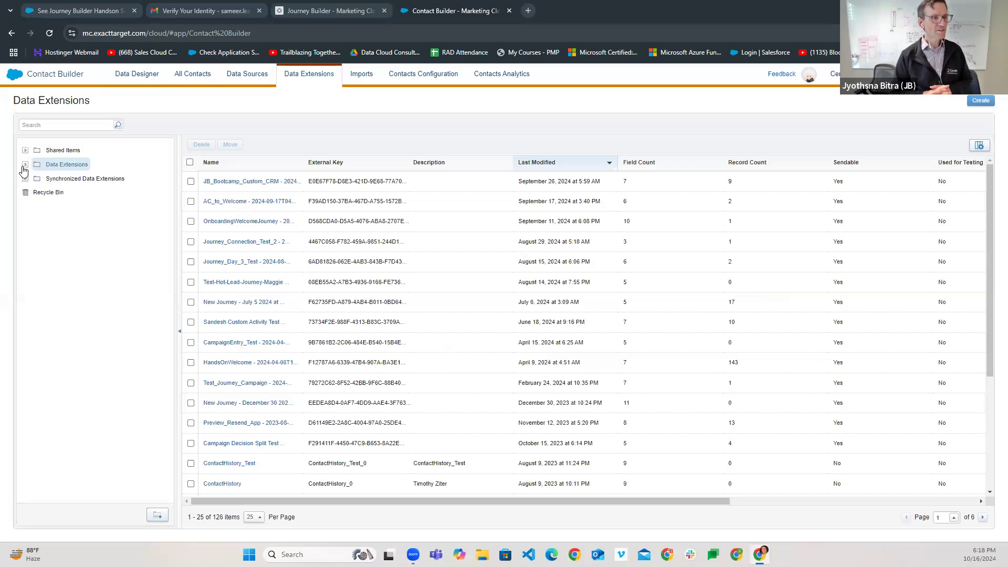
{"action": "left_click", "coordinate": [25, 164]}
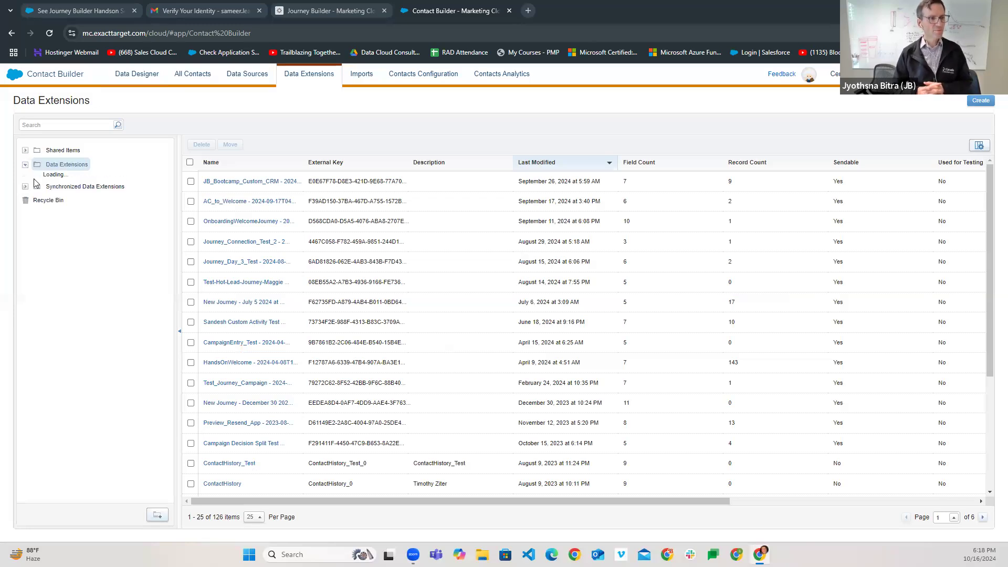
{"action": "scroll", "coordinate": [73, 331], "scroll_direction": "down", "scroll_amount": 3}
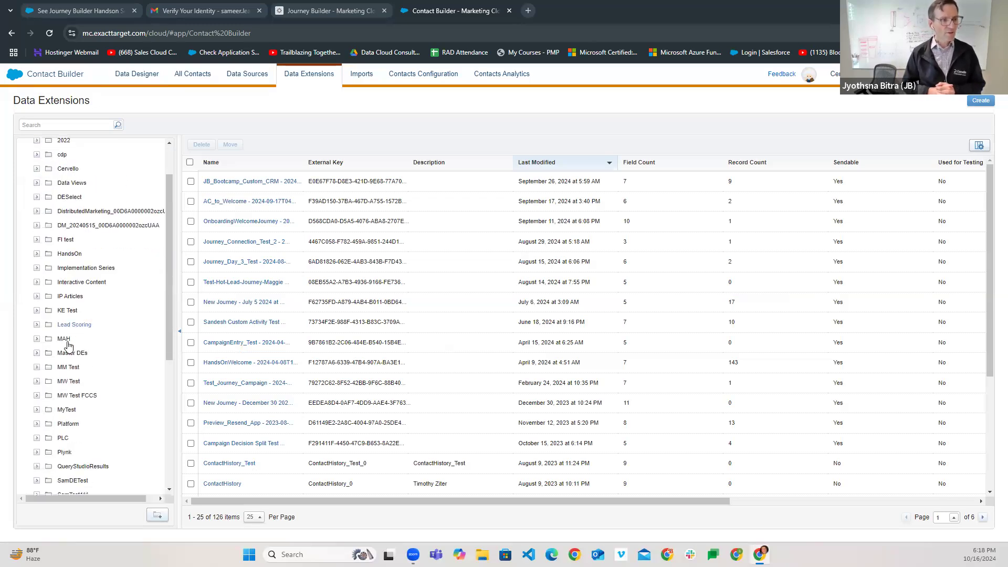
{"action": "scroll", "coordinate": [81, 425], "scroll_direction": "down", "scroll_amount": 4}
{"action": "scroll", "coordinate": [83, 435], "scroll_direction": "up", "scroll_amount": 2}
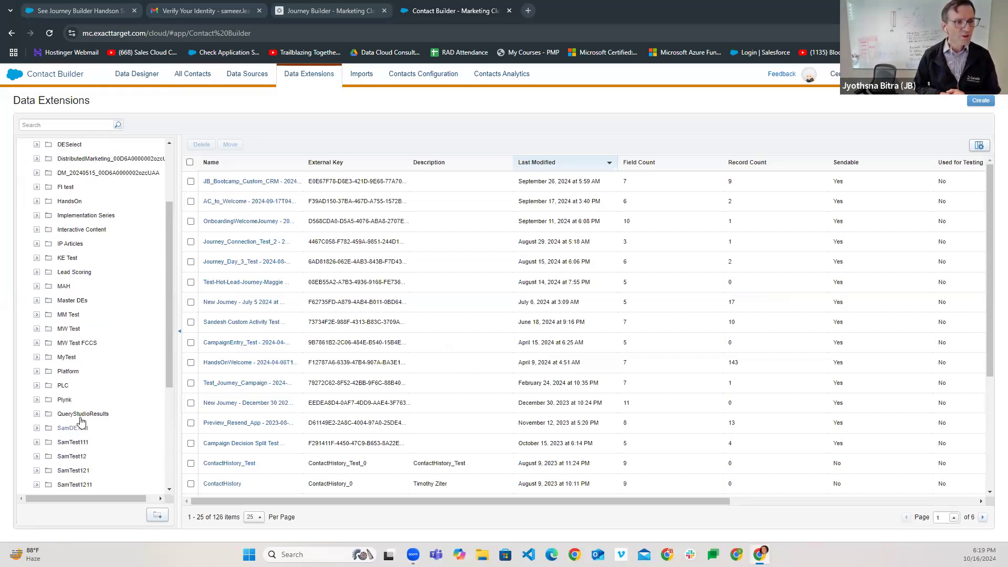
{"action": "left_click", "coordinate": [48, 202]}
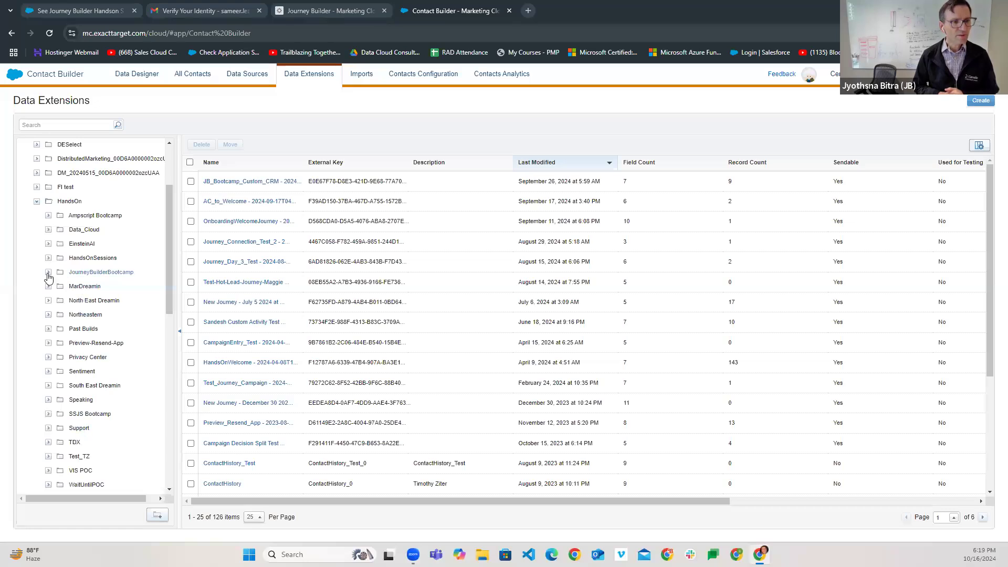
{"action": "left_click", "coordinate": [47, 273]}
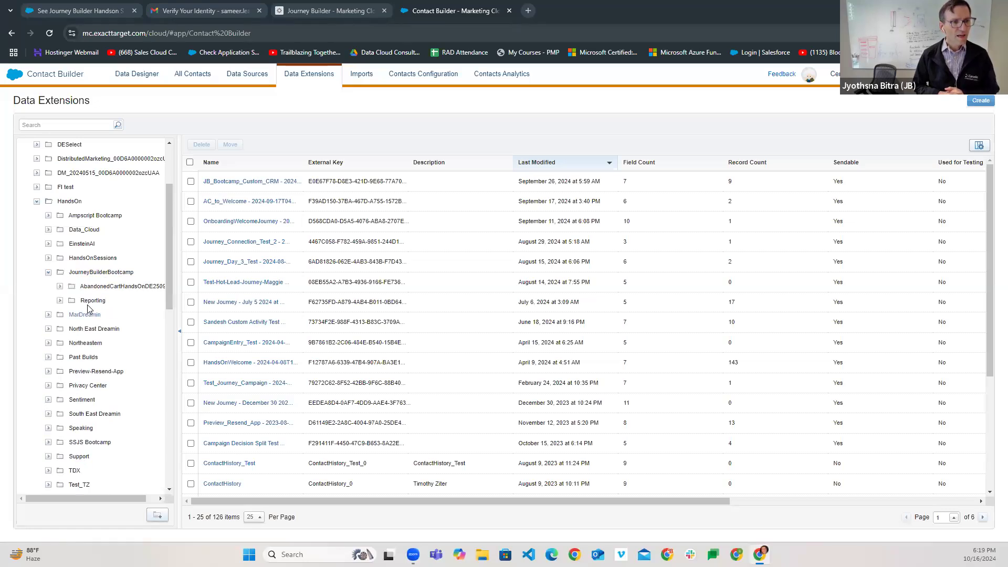
{"action": "left_click", "coordinate": [94, 272]}
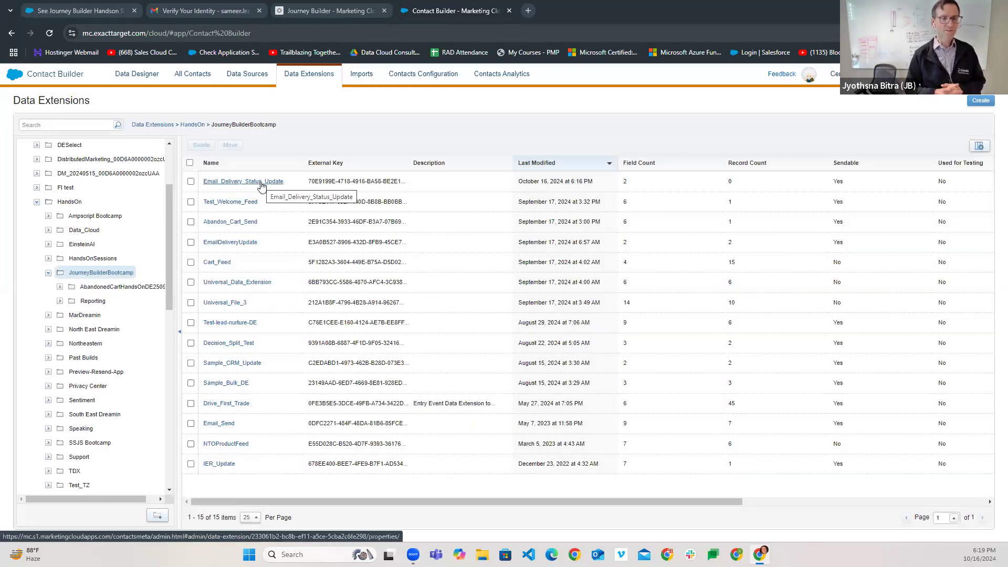
{"action": "left_click", "coordinate": [225, 184]}
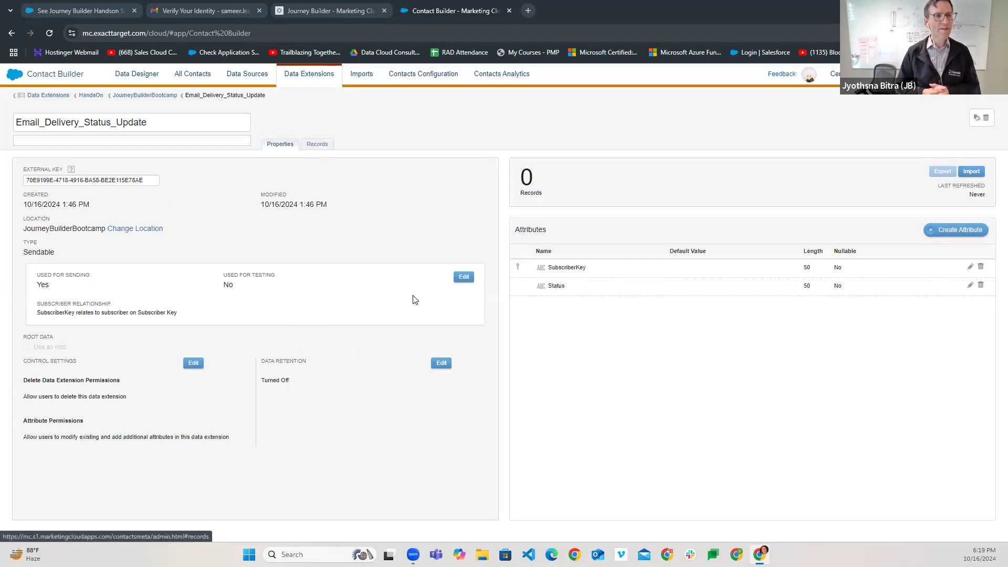
- Add a new record row and paste the subscriber key into SubscriberKey
{"action": "left_click", "coordinate": [318, 145]}
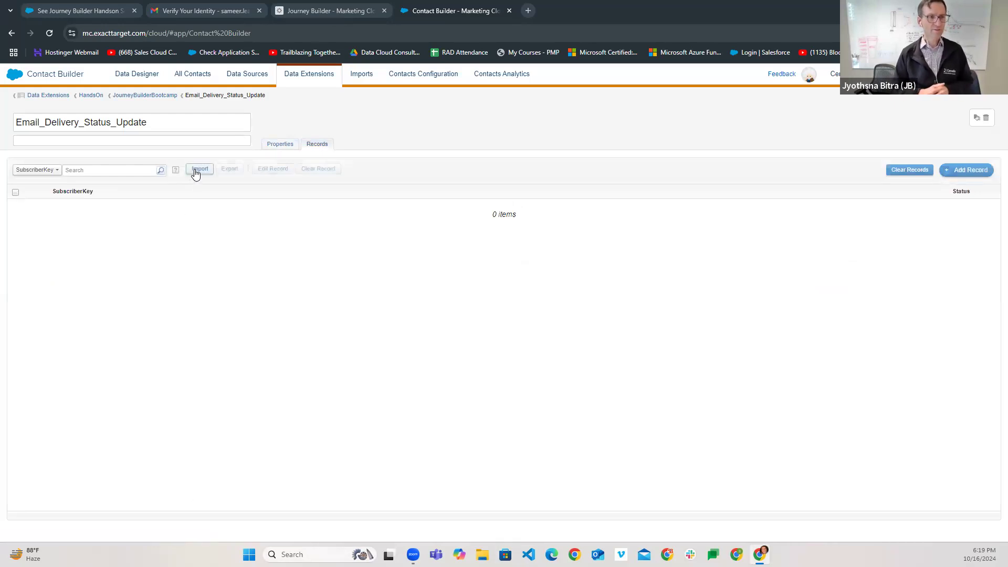
{"action": "left_click", "coordinate": [971, 171]}
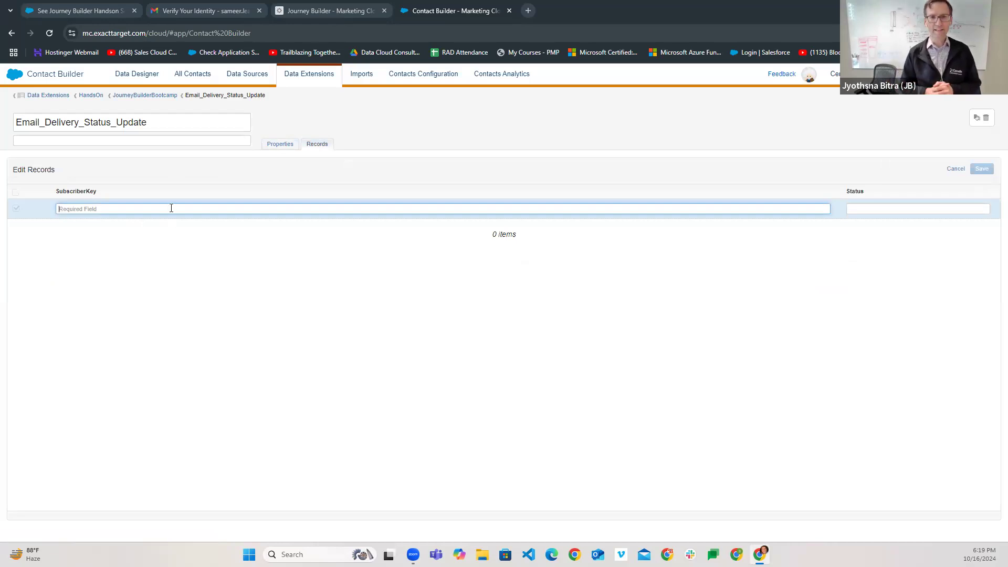
{"action": "type", "text": "c"}
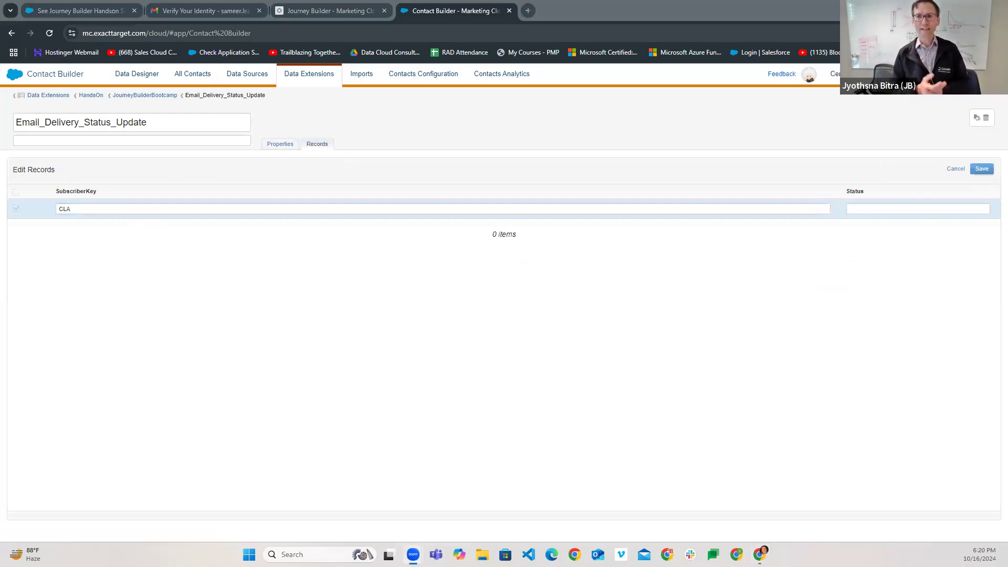
{"action": "left_click", "coordinate": [152, 208]}
{"action": "key", "text": "ctrl+a"}
{"action": "type", "text": "00Q3s00001DdStOEAV"}
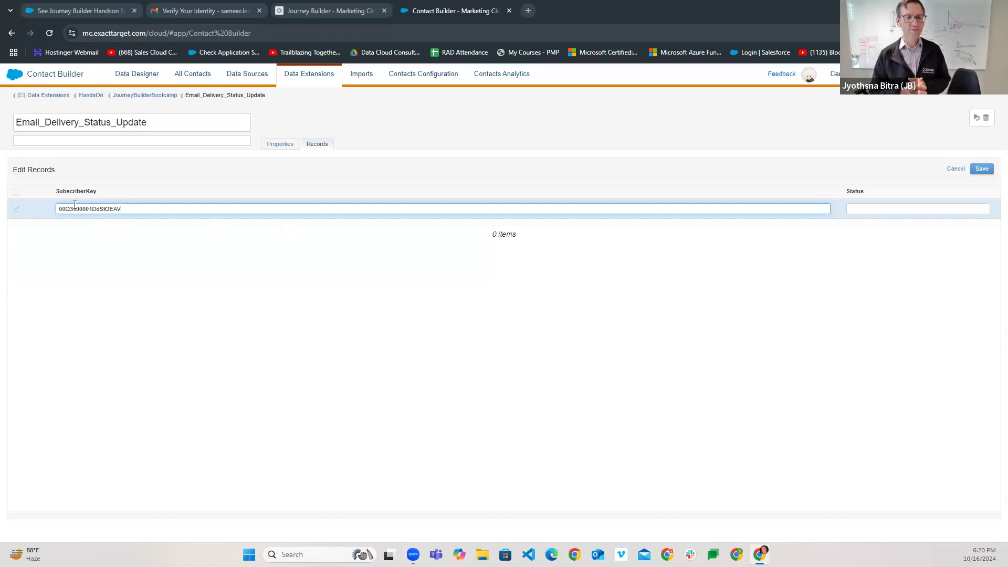
- Set the record's Status to 'active', save it, and add another blank row
{"action": "left_click", "coordinate": [877, 209]}
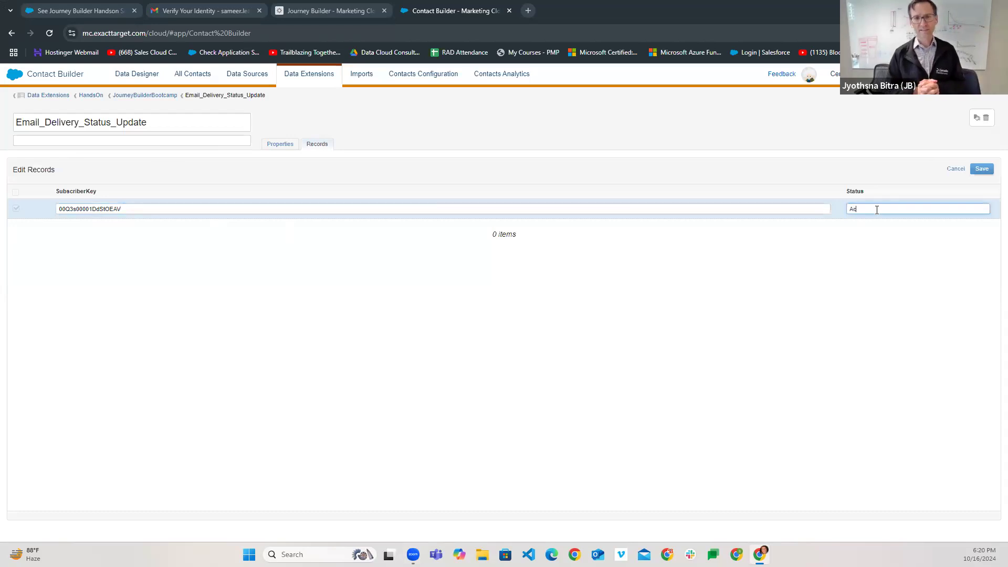
{"action": "key", "text": "BackSpace"}
{"action": "key", "text": "BackSpace"}
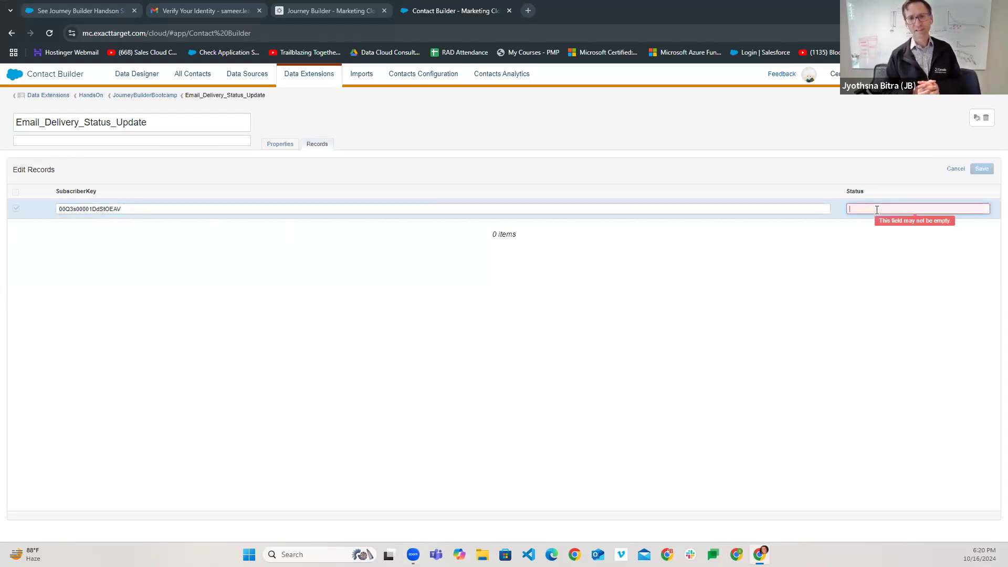
{"action": "type", "text": "active"}
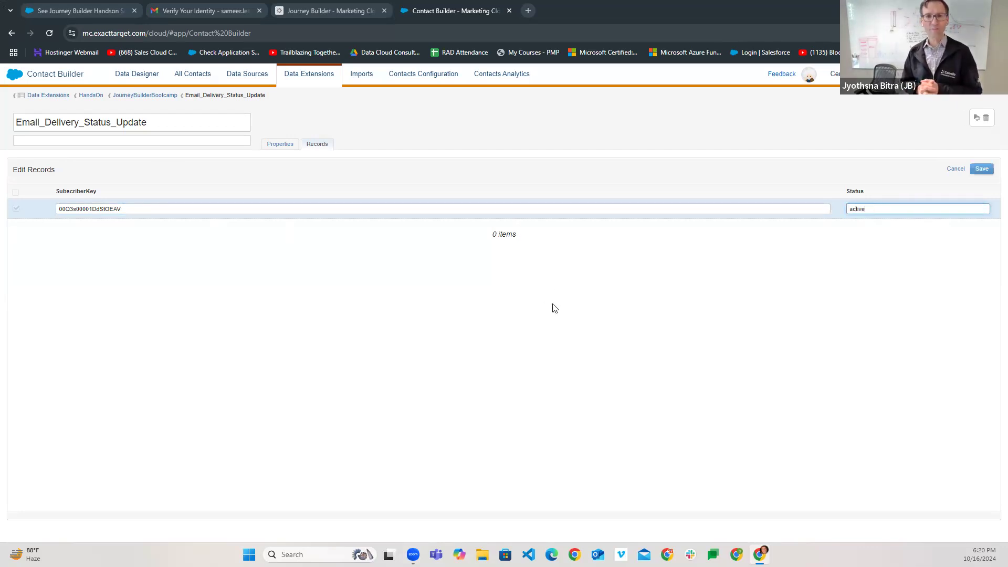
{"action": "left_click", "coordinate": [555, 282]}
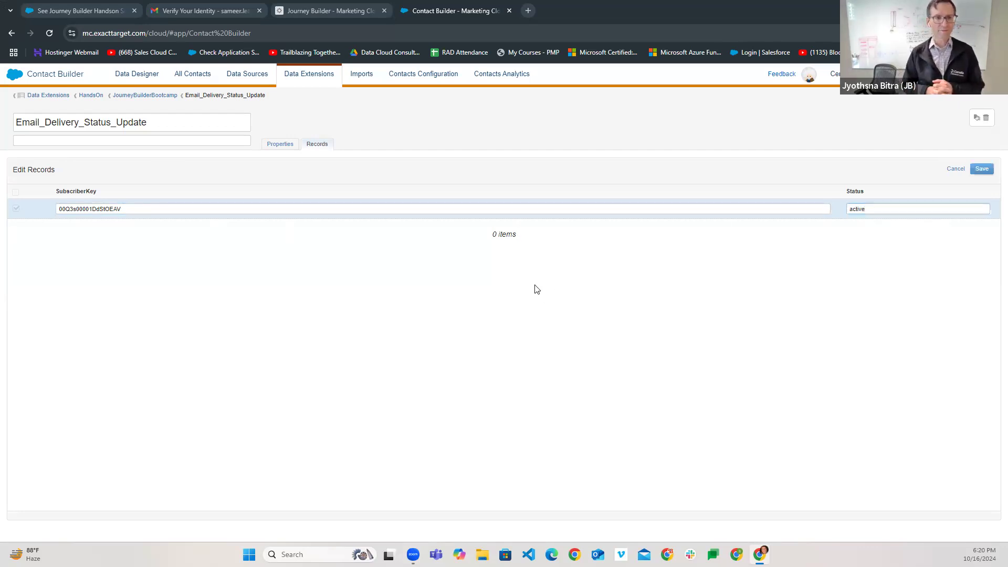
{"action": "left_click", "coordinate": [982, 173]}
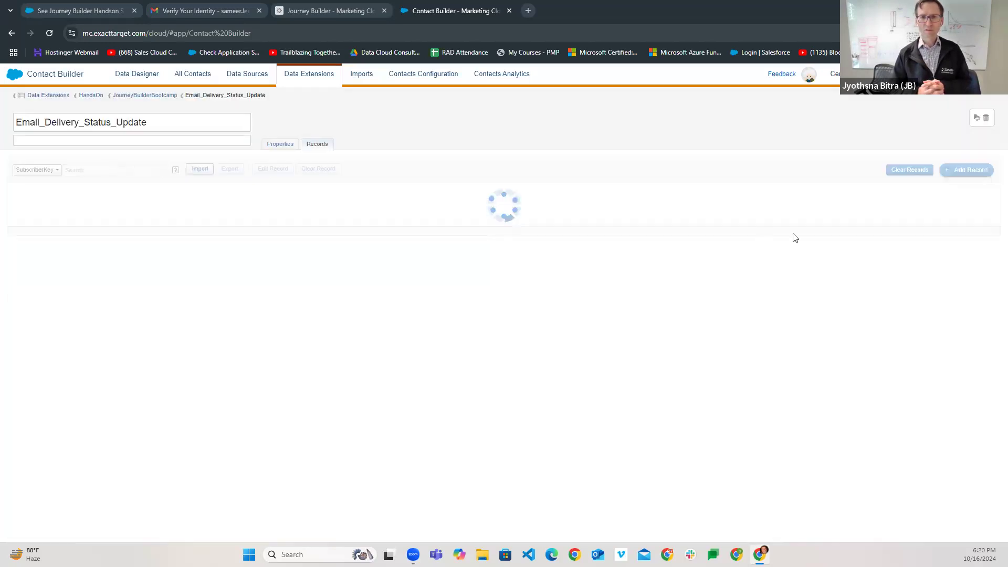
{"action": "left_click", "coordinate": [977, 170]}
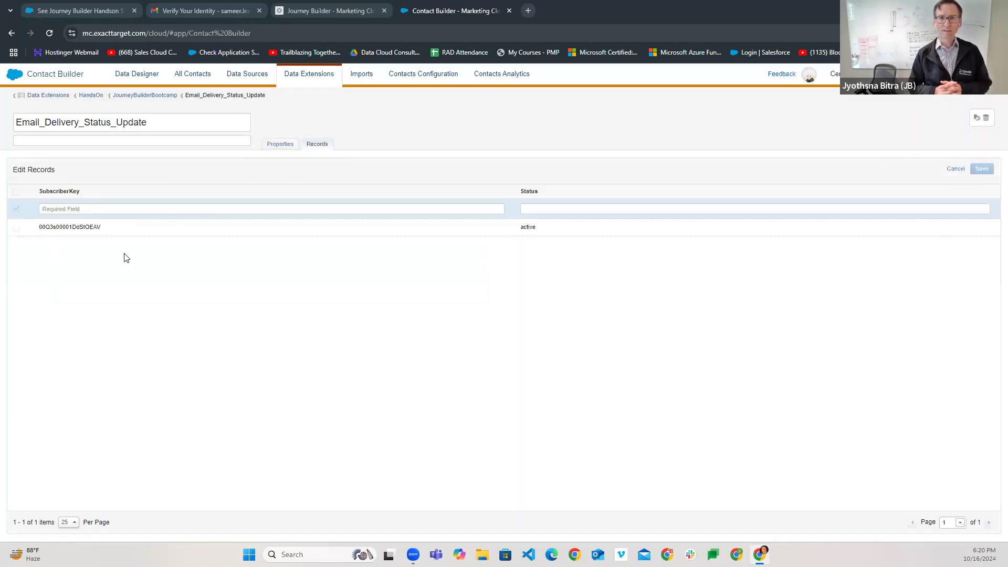
- Paste the subscriber key, enter Status 'unsubscribed', and save the second record
{"action": "left_click", "coordinate": [74, 210]}
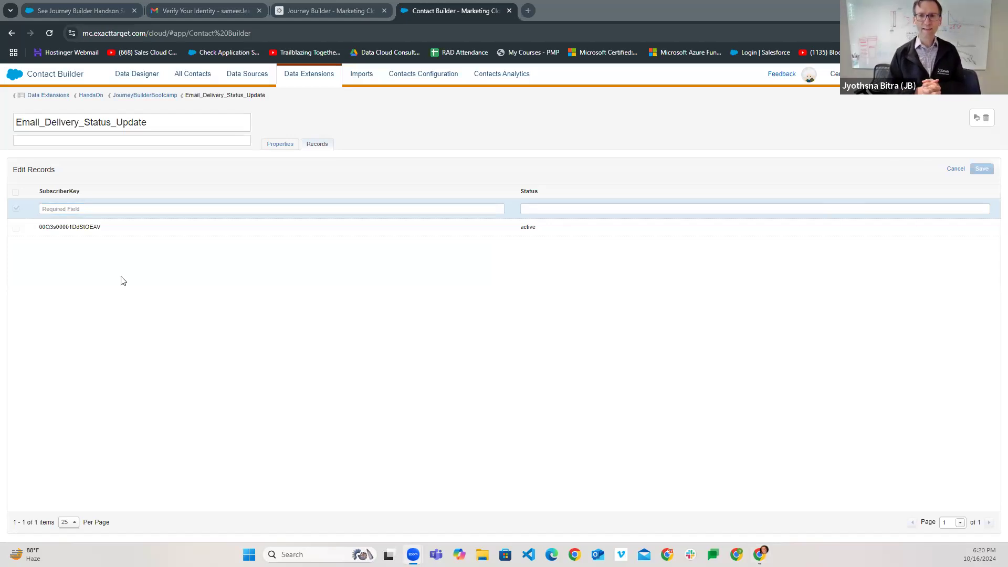
{"action": "left_click", "coordinate": [74, 210]}
{"action": "type", "text": "003Kg000001nClnIAE"}
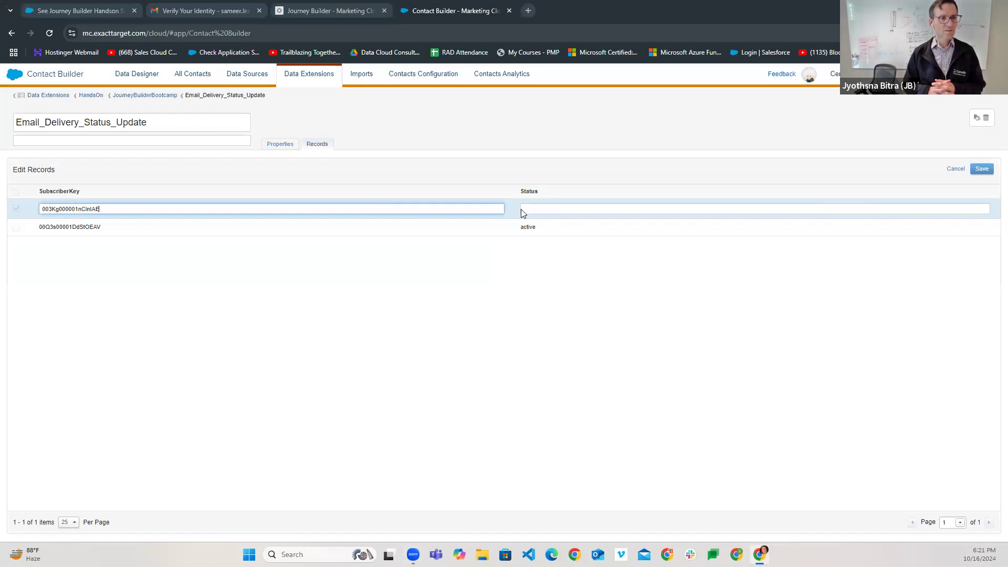
{"action": "left_click", "coordinate": [535, 210]}
{"action": "type", "text": "active"}
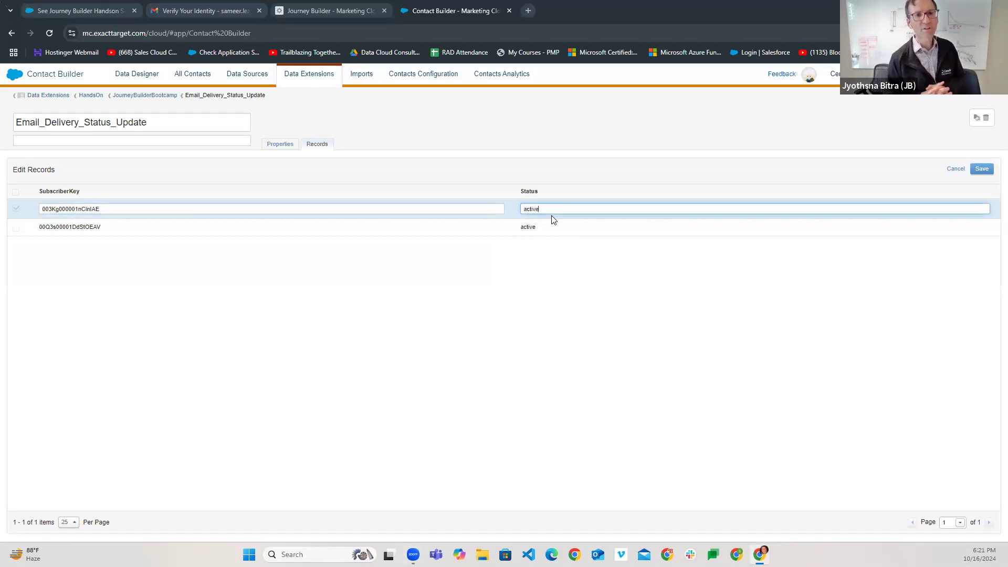
{"action": "key", "text": "BackSpace"}
{"action": "key", "text": "BackSpace"}
{"action": "key", "text": "BackSpace"}
{"action": "key", "text": "BackSpace"}
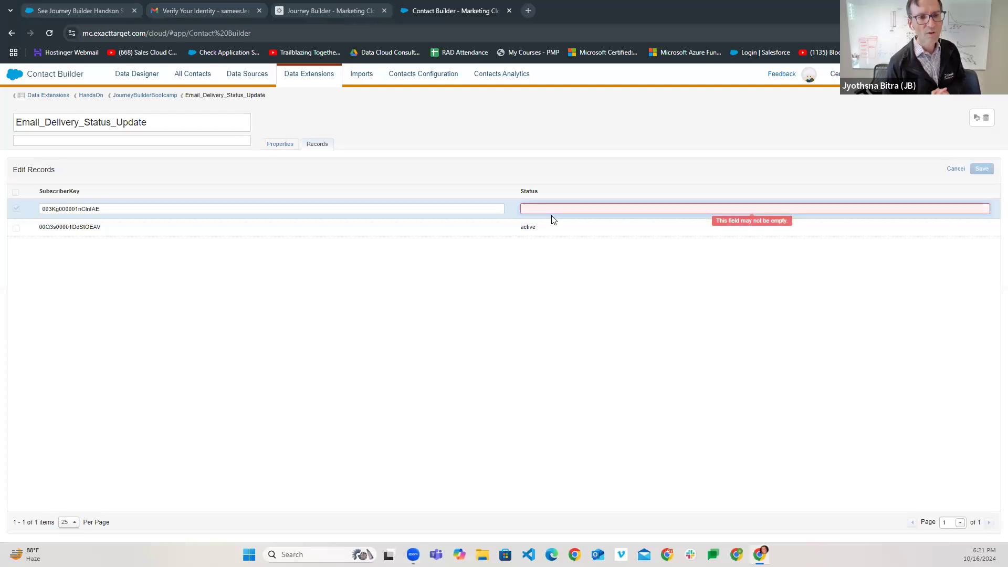
{"action": "type", "text": "unsubscribe"}
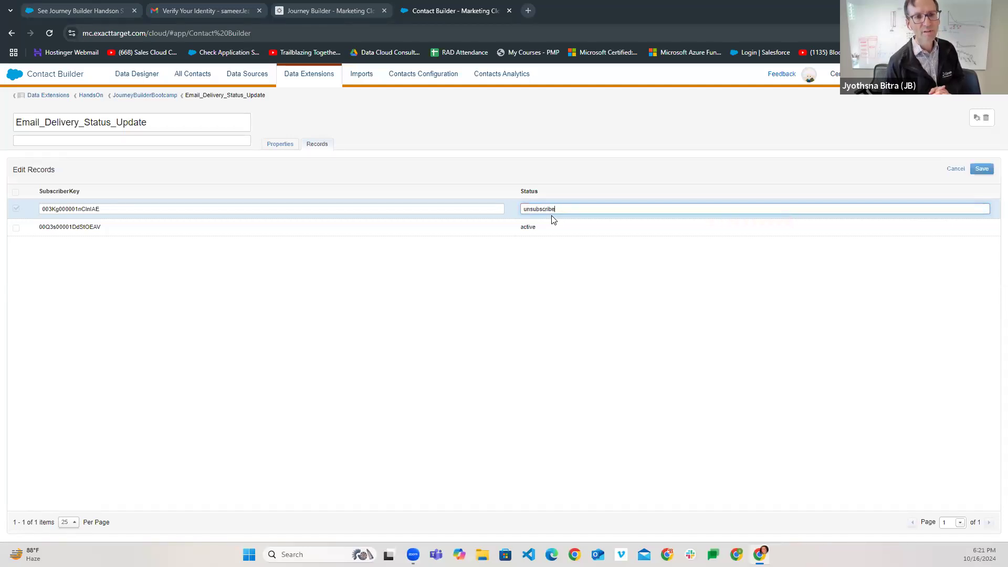
{"action": "left_click", "coordinate": [540, 232]}
{"action": "left_click", "coordinate": [567, 210]}
{"action": "left_click", "coordinate": [576, 271]}
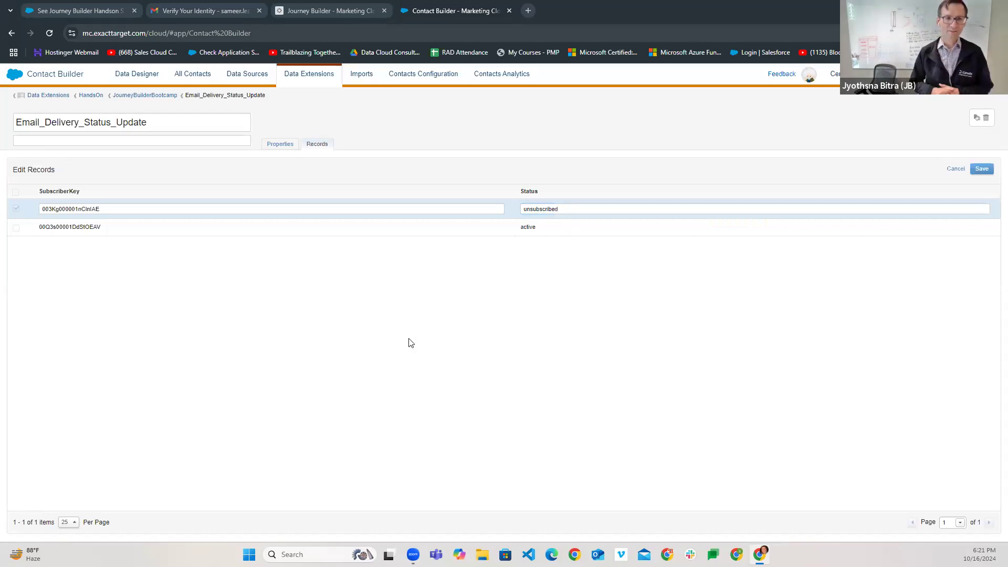
{"action": "left_click", "coordinate": [983, 169]}
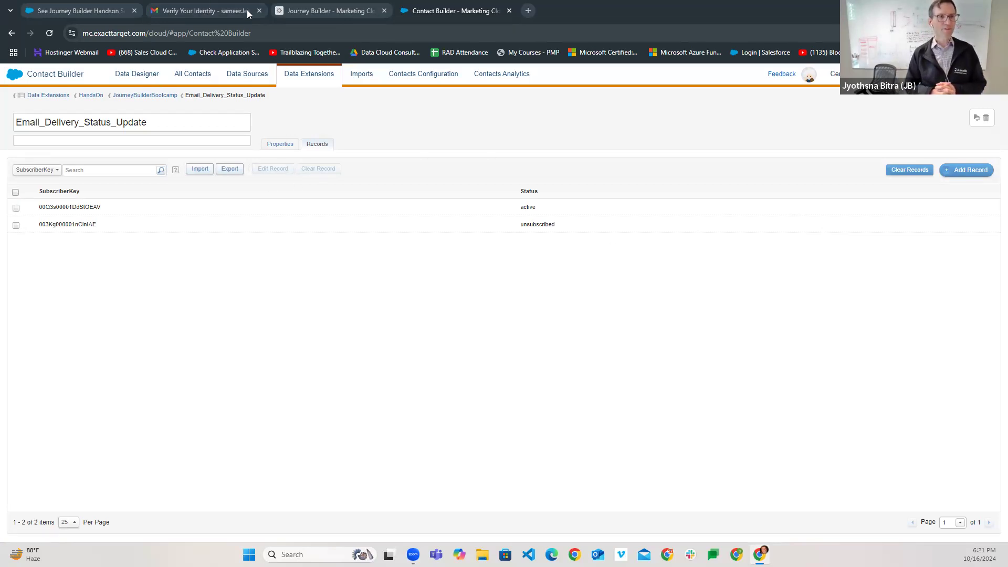
- Reload the Email Delivery Status Update journey and open its Data Extension entry settings
{"action": "left_click", "coordinate": [315, 10]}
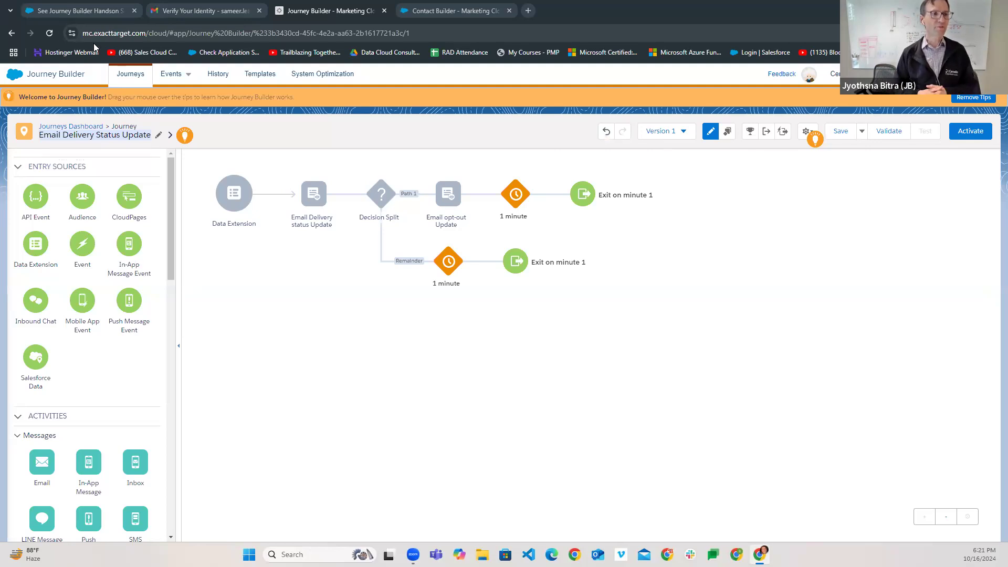
{"action": "left_click", "coordinate": [48, 34]}
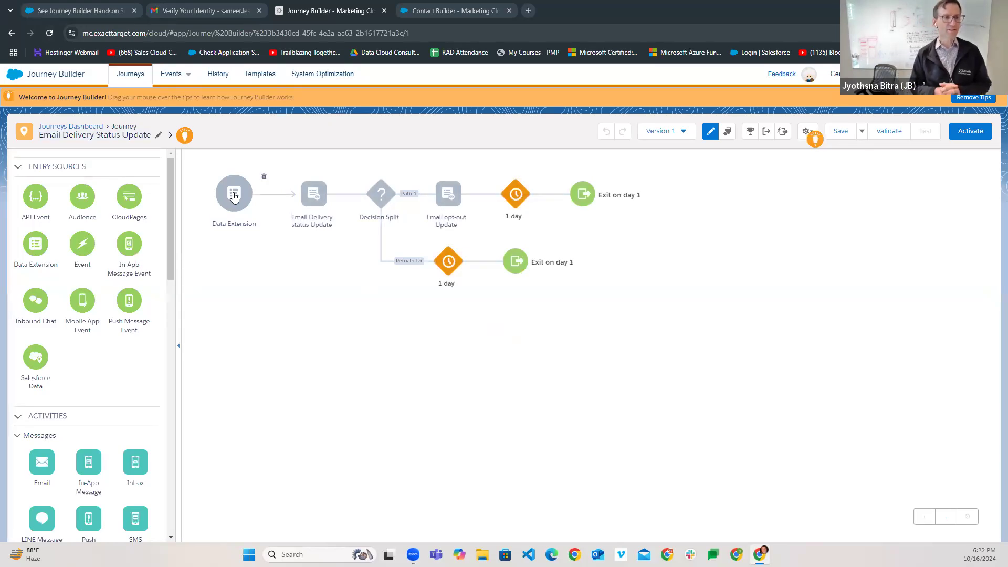
{"action": "left_click", "coordinate": [234, 197]}
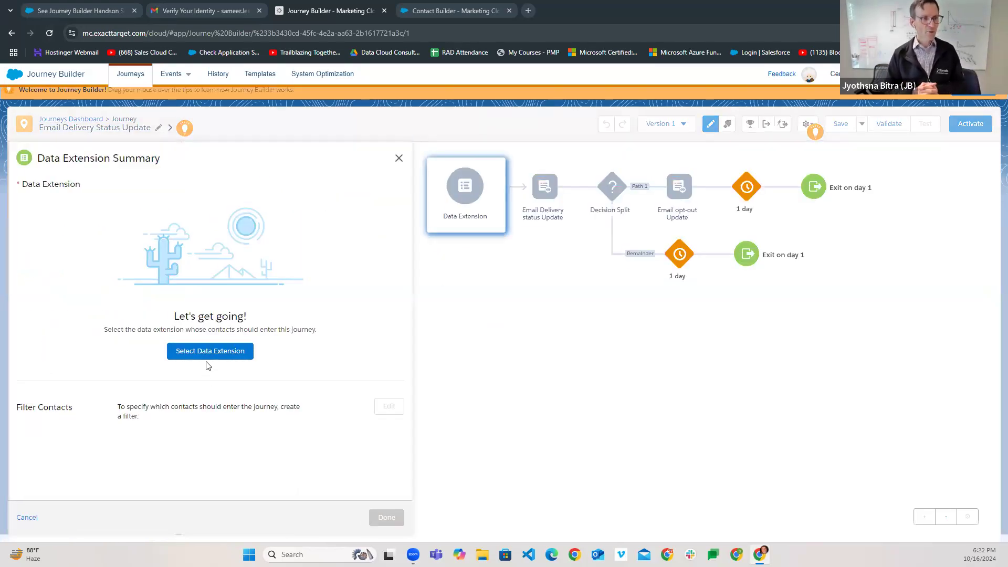
- Select Email_Delivery_Status_Update from HandsOn > JourneyBuilderBootcamp as entry source and confirm
{"action": "left_click", "coordinate": [206, 353]}
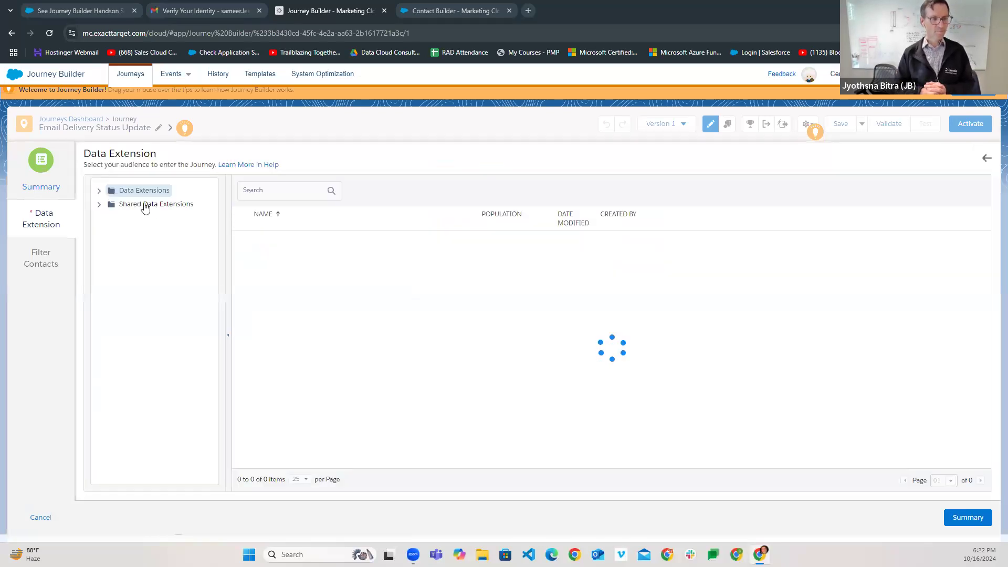
{"action": "left_click", "coordinate": [99, 194]}
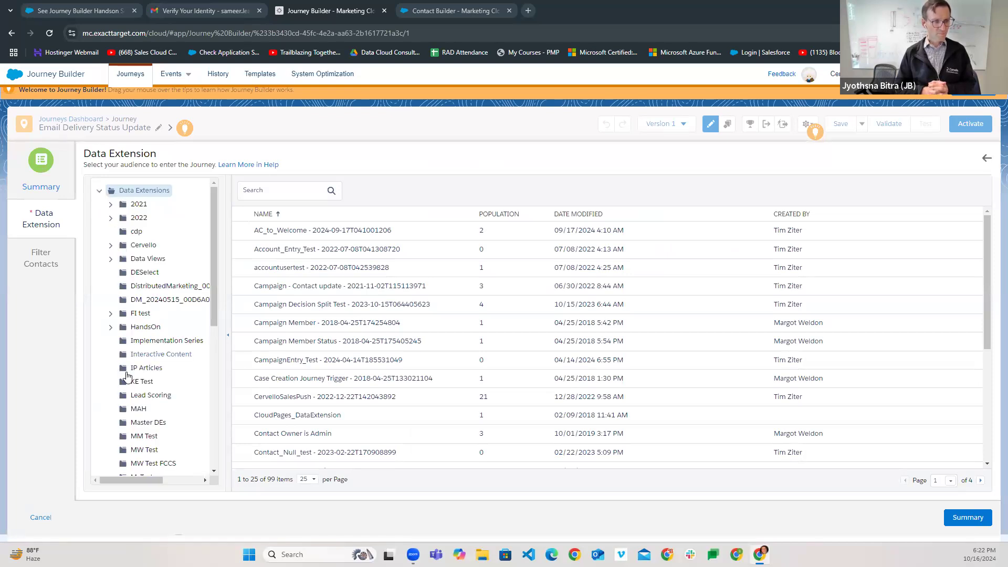
{"action": "scroll", "coordinate": [131, 399], "scroll_direction": "down", "scroll_amount": 1}
{"action": "left_click", "coordinate": [111, 274]}
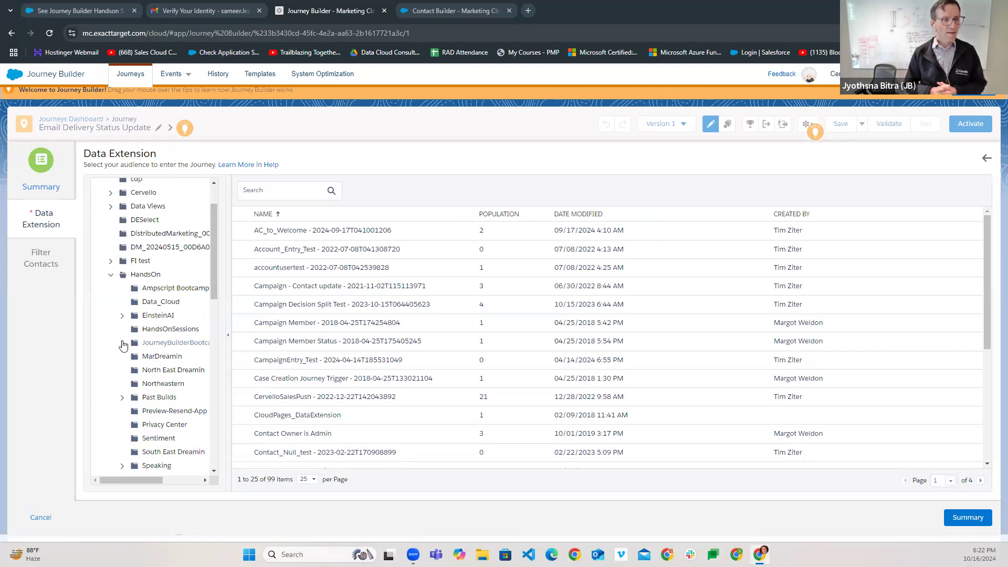
{"action": "left_click", "coordinate": [153, 346]}
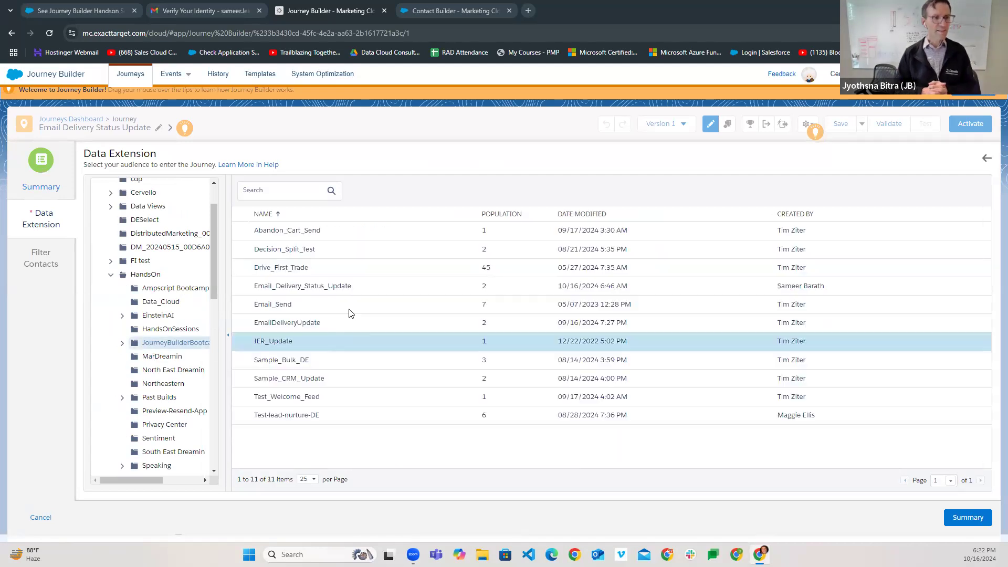
{"action": "left_click", "coordinate": [292, 288]}
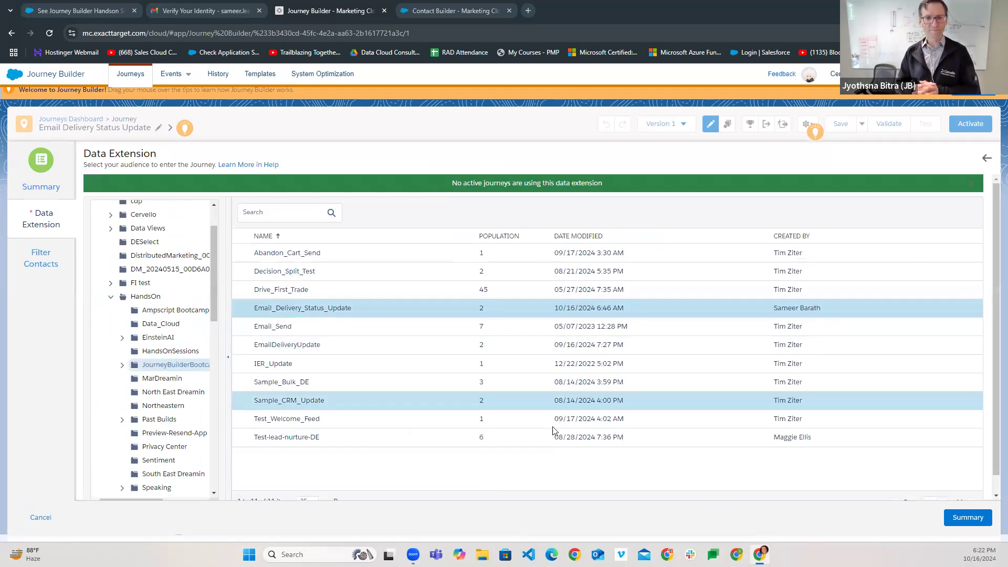
{"action": "left_click", "coordinate": [965, 517]}
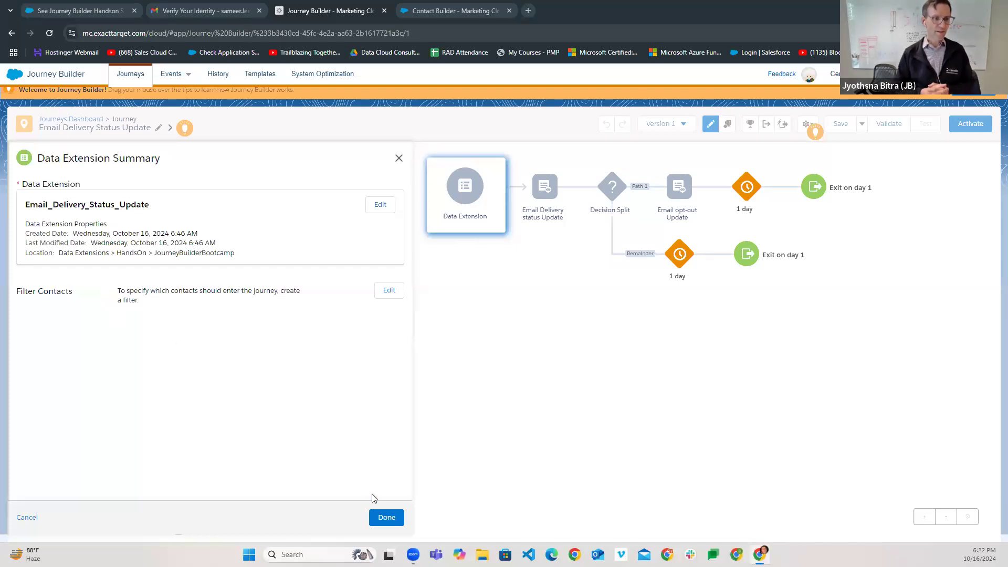
{"action": "left_click", "coordinate": [387, 517]}
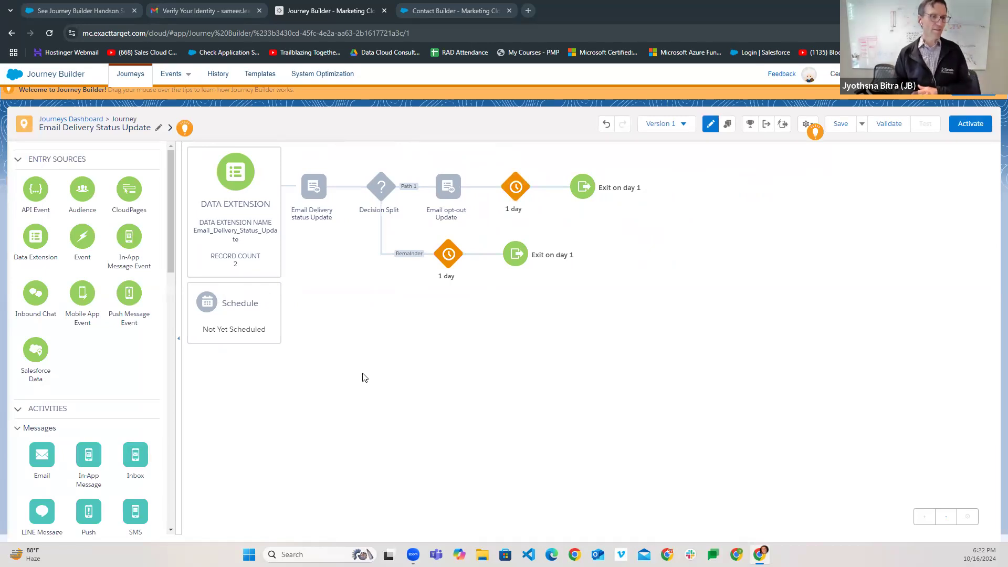
- Schedule the entry to run once on activation, never repeating, and save the journey
{"action": "left_click", "coordinate": [237, 308]}
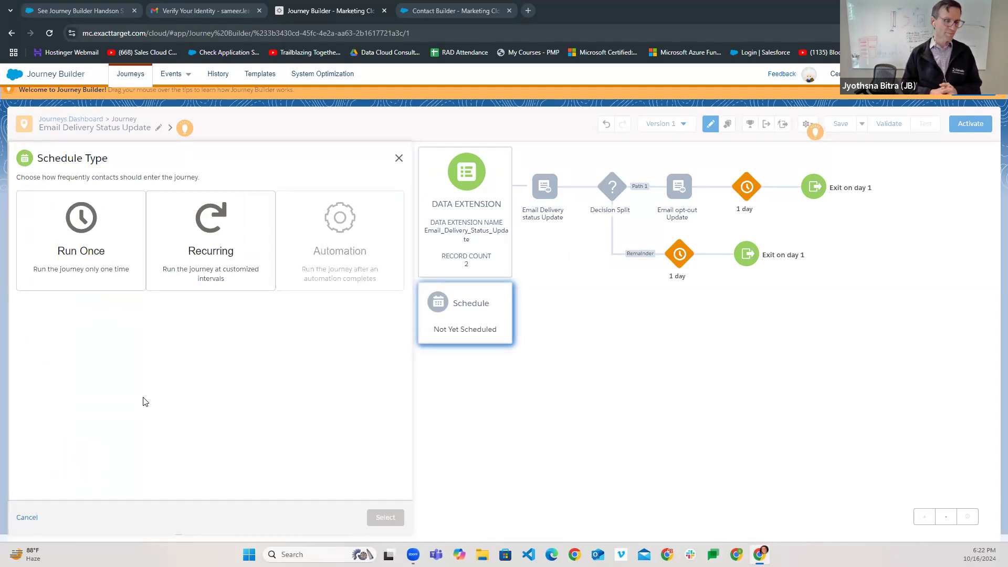
{"action": "left_click", "coordinate": [77, 231]}
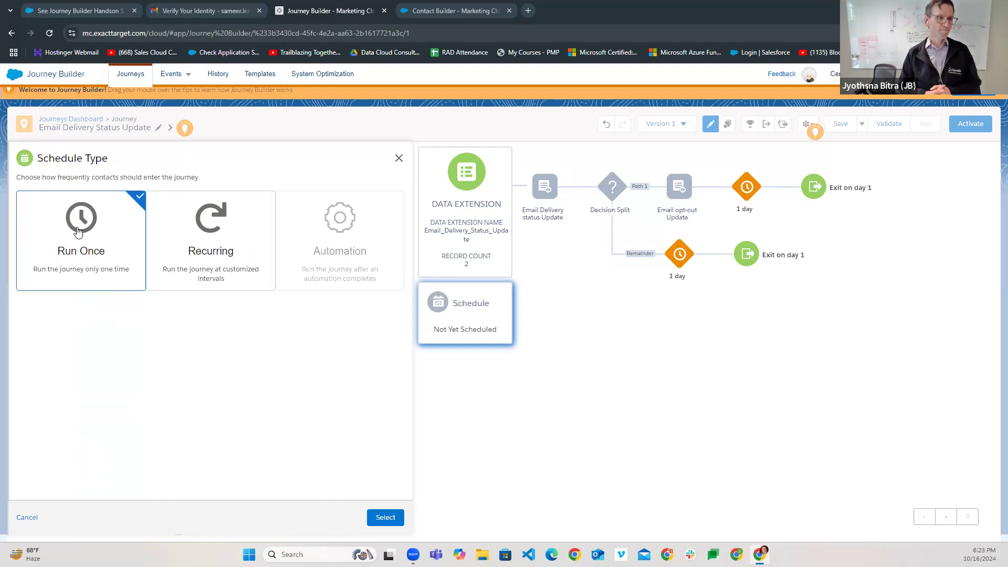
{"action": "left_click", "coordinate": [390, 519]}
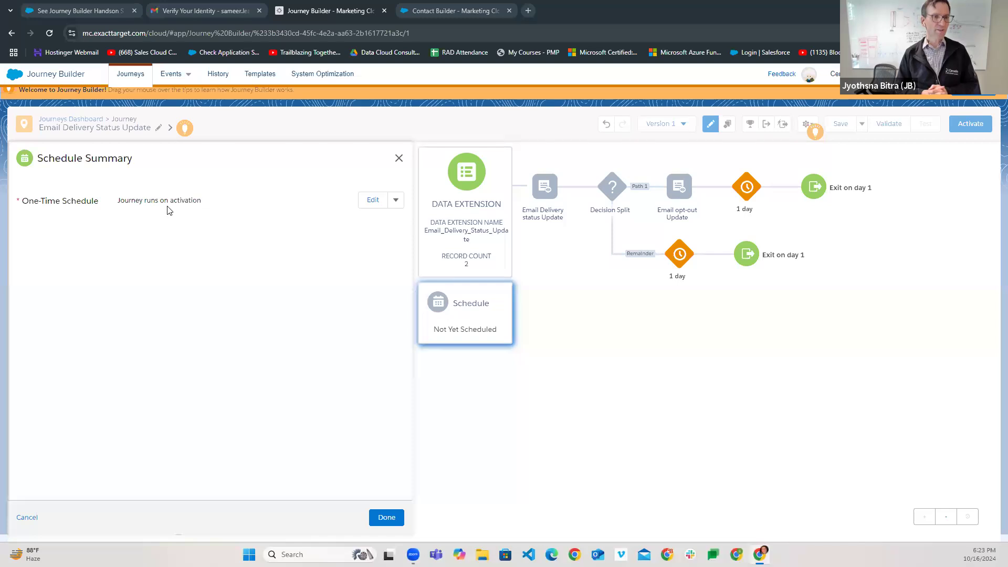
{"action": "left_click", "coordinate": [372, 199]}
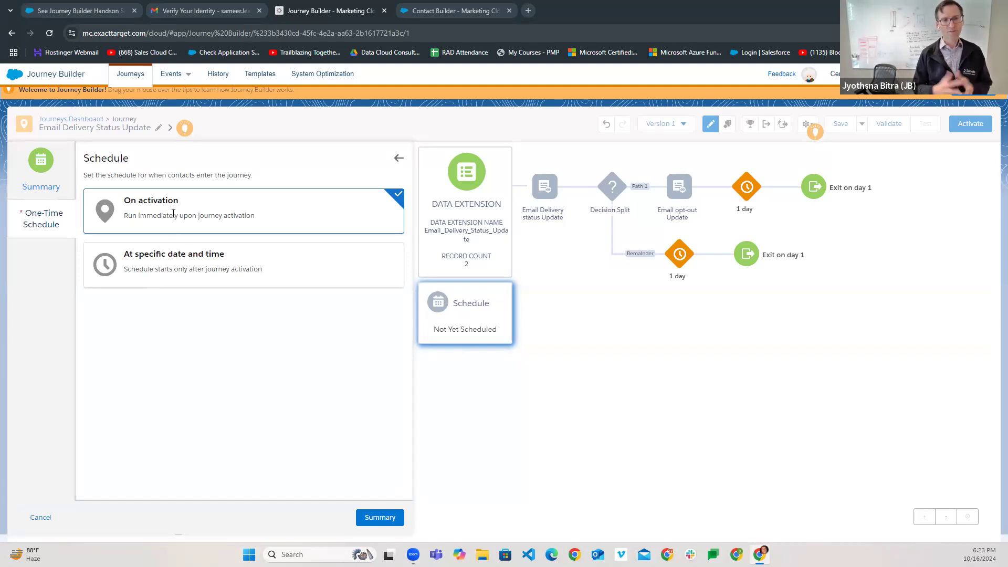
{"action": "left_click", "coordinate": [386, 518]}
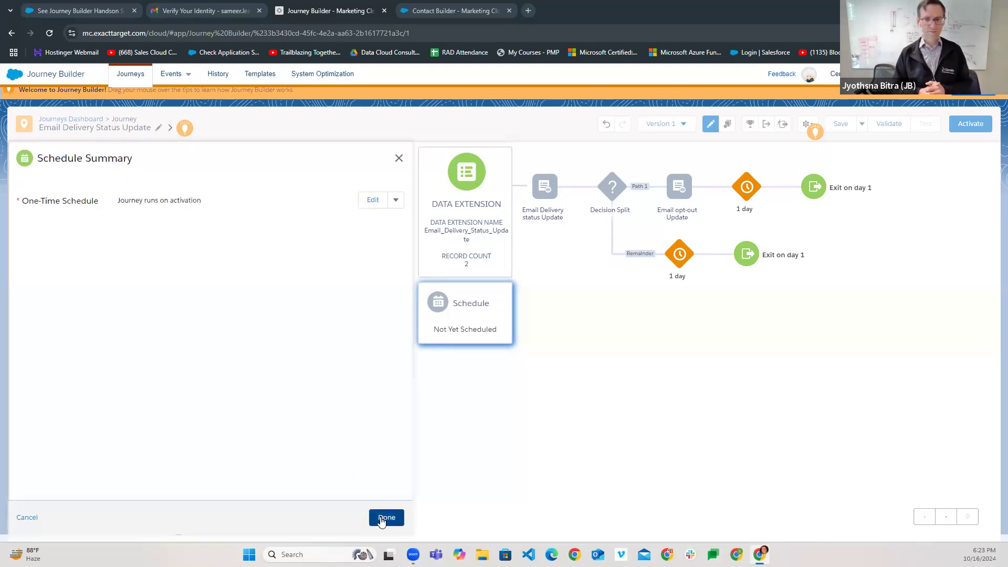
{"action": "left_click", "coordinate": [387, 517]}
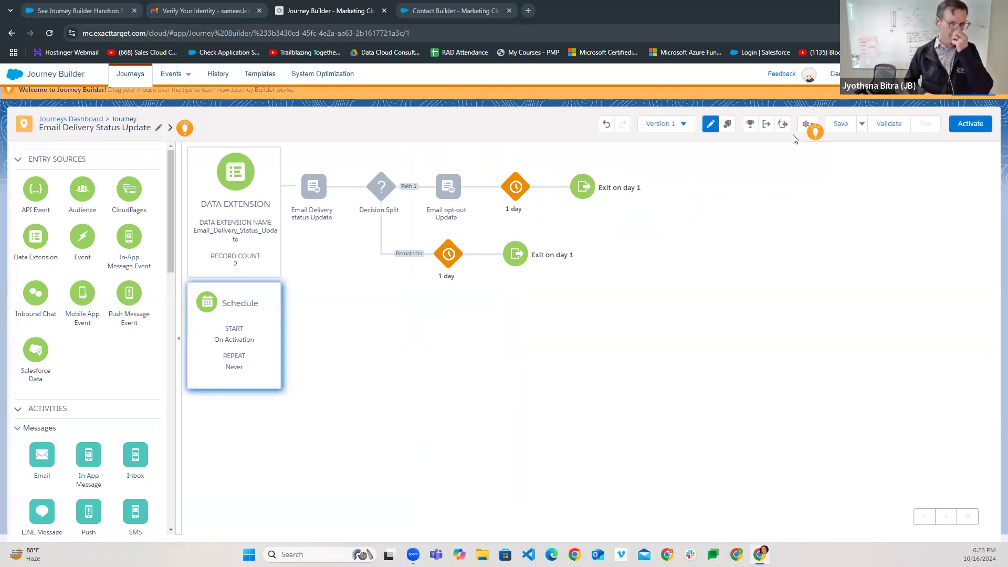
{"action": "left_click", "coordinate": [841, 126]}
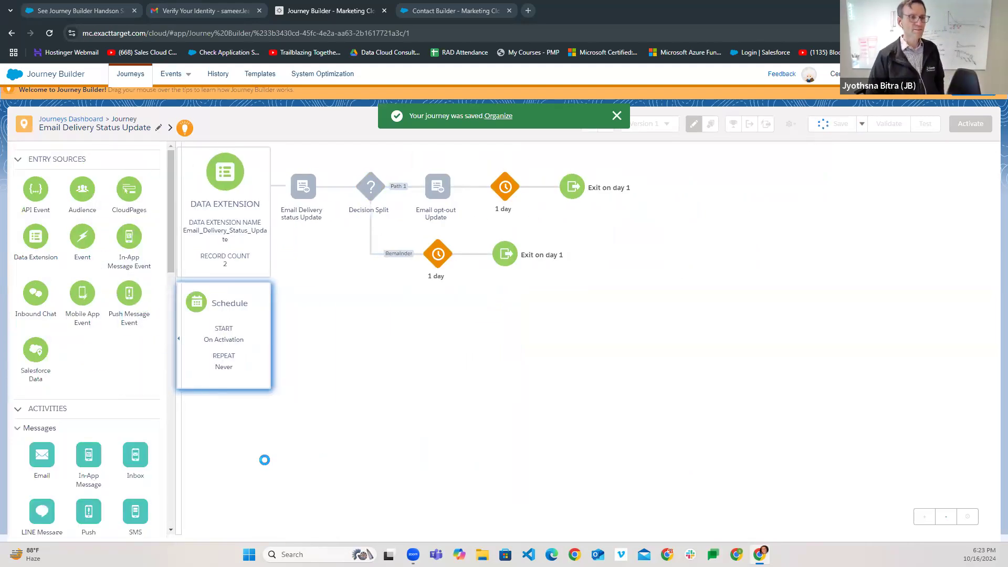
- Search 'contact' and set the Email Delivery status Update activity's object to Contact
{"action": "left_click", "coordinate": [315, 189]}
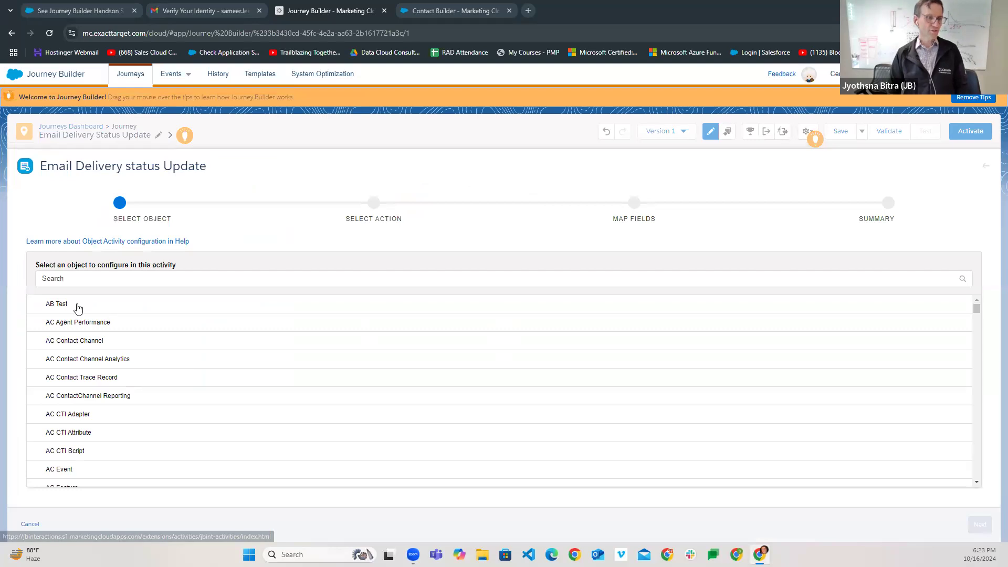
{"action": "left_click", "coordinate": [89, 277]}
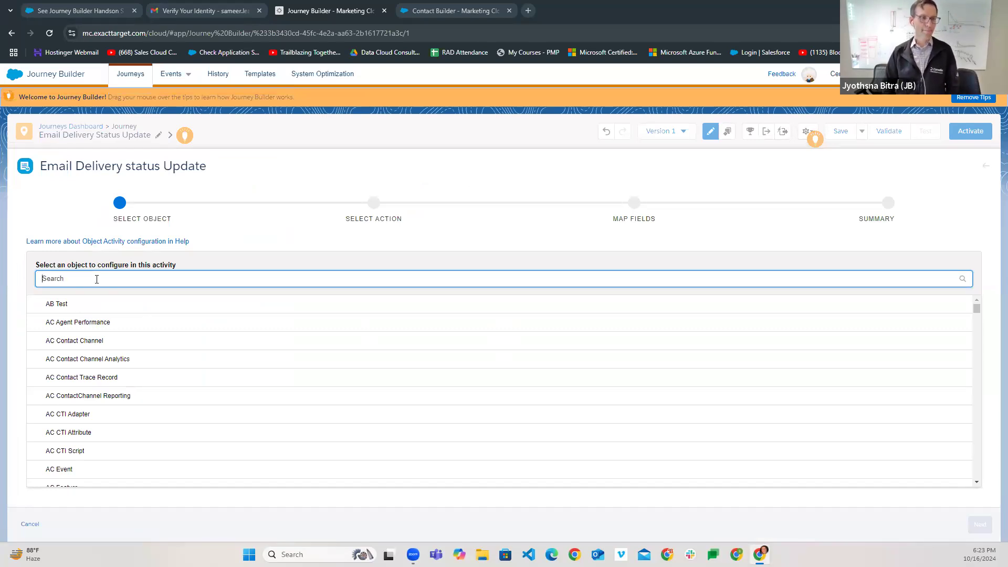
{"action": "type", "text": "contact"}
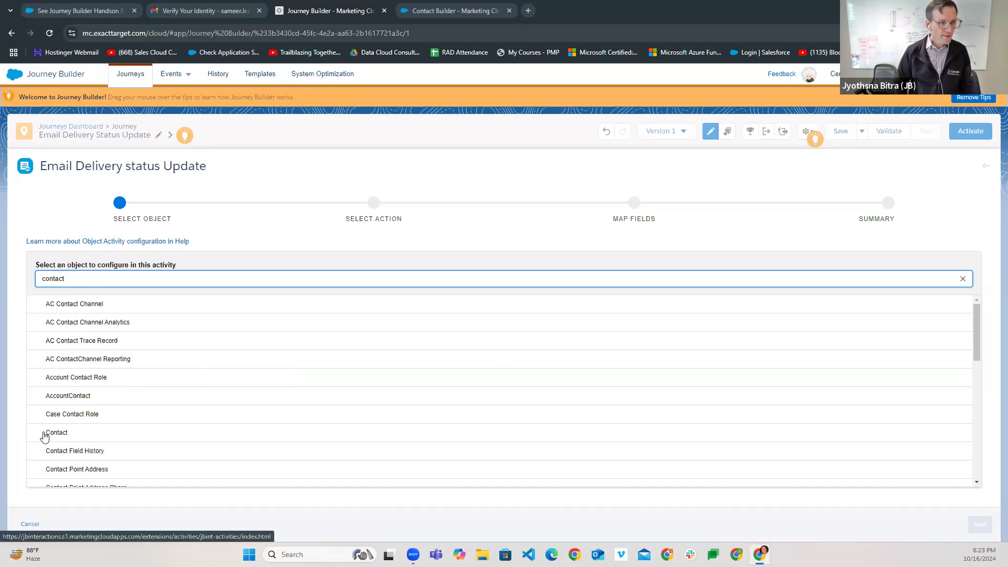
{"action": "left_click", "coordinate": [44, 435]}
{"action": "left_click", "coordinate": [980, 524]}
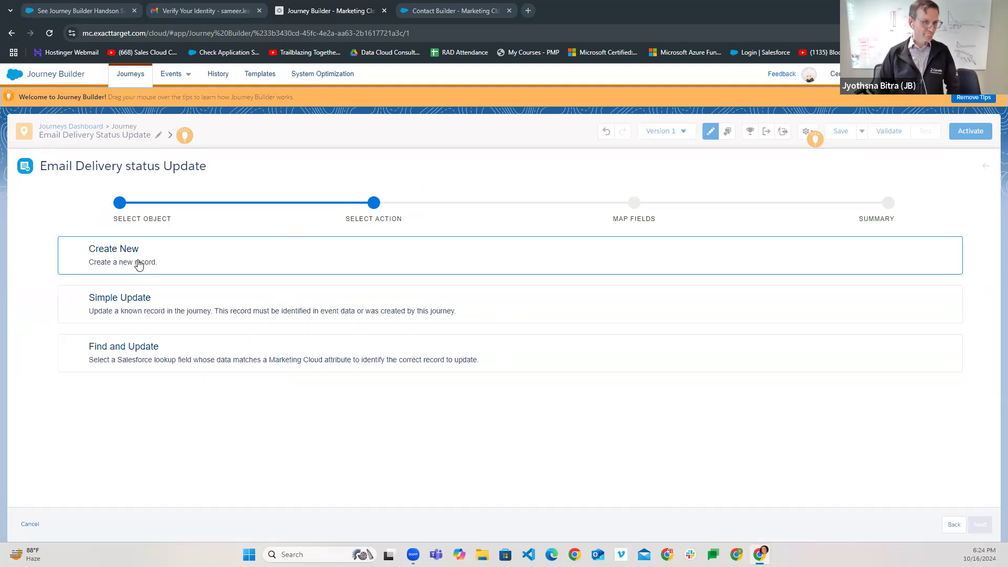
- Choose Simple Update (Person in the Journey) and continue to Map Fields
{"action": "left_click", "coordinate": [136, 309]}
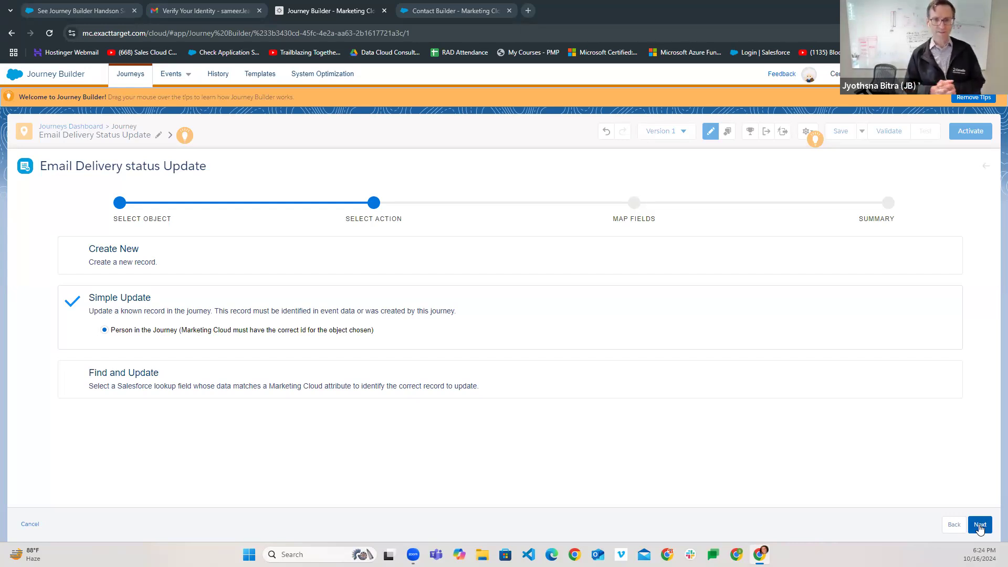
{"action": "left_click", "coordinate": [979, 525]}
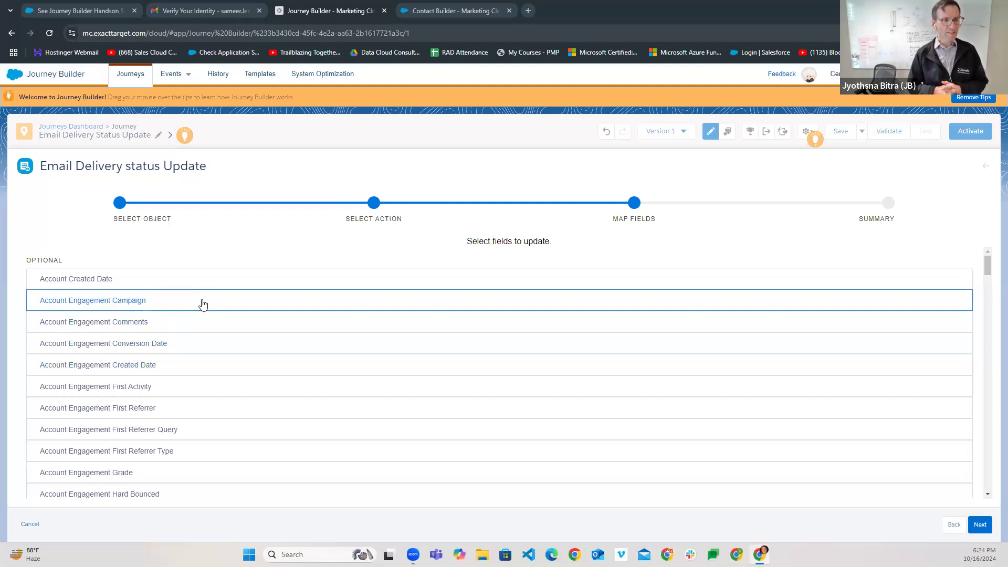
- Select the Contact's Email Delivery Status field and begin setting its value
{"action": "scroll", "coordinate": [191, 407], "scroll_direction": "down", "scroll_amount": 2}
{"action": "scroll", "coordinate": [192, 417], "scroll_direction": "down", "scroll_amount": 7}
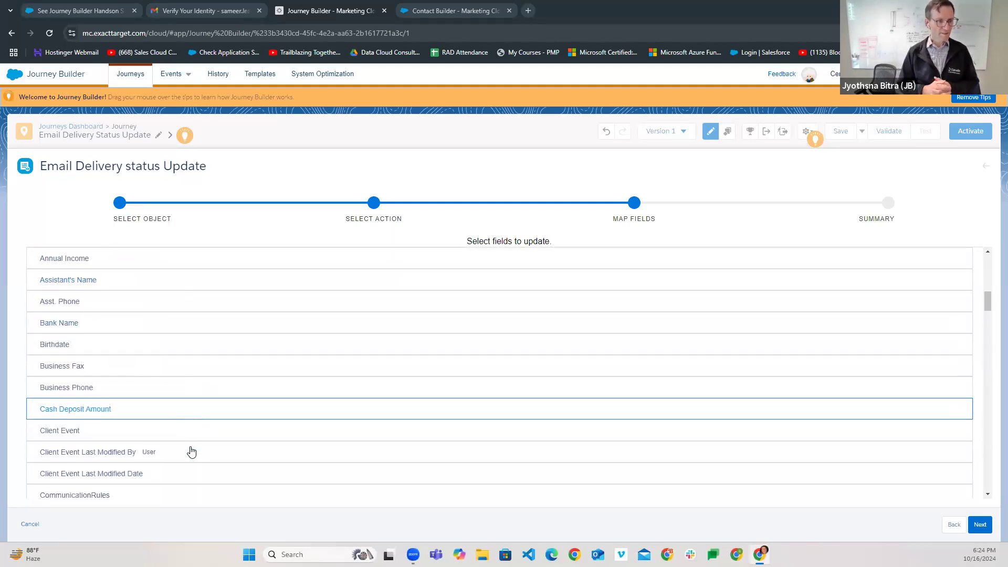
{"action": "scroll", "coordinate": [144, 449], "scroll_direction": "down", "scroll_amount": 7}
{"action": "scroll", "coordinate": [143, 447], "scroll_direction": "down", "scroll_amount": 3}
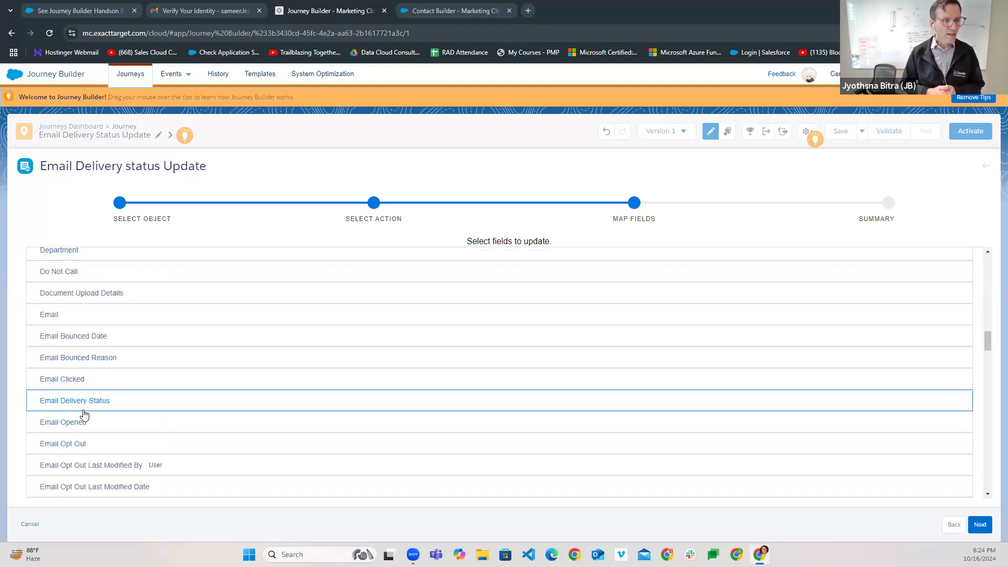
{"action": "left_click", "coordinate": [87, 404]}
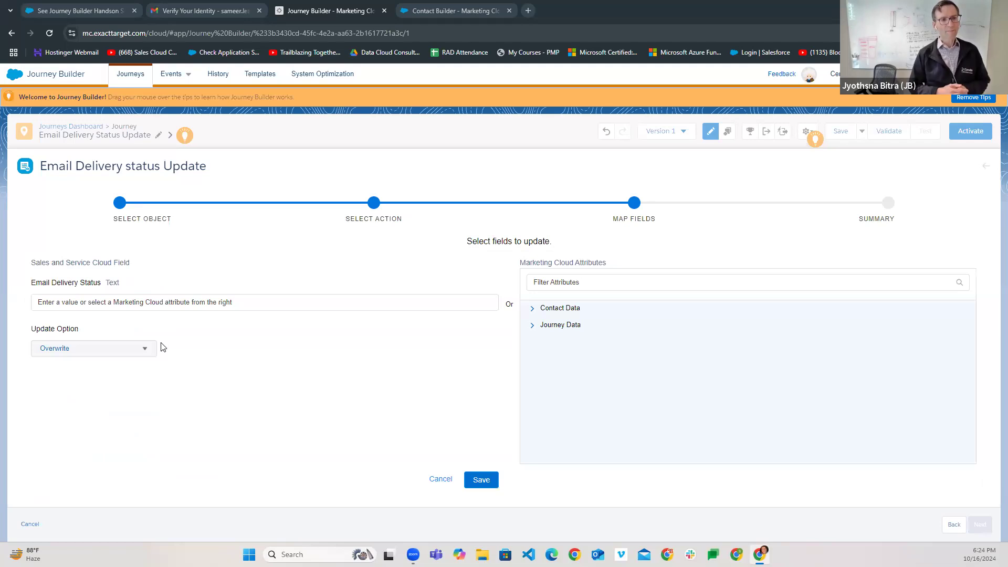
{"action": "left_click", "coordinate": [211, 302]}
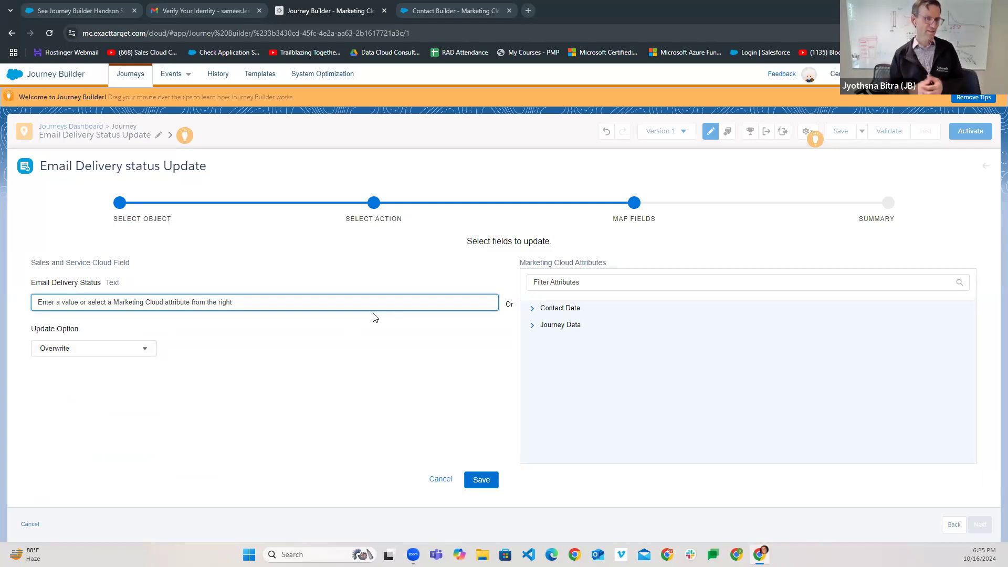
- Map it to Journey Data > Entry: TRIGGER > Status with Overwrite and save
{"action": "left_click", "coordinate": [532, 308]}
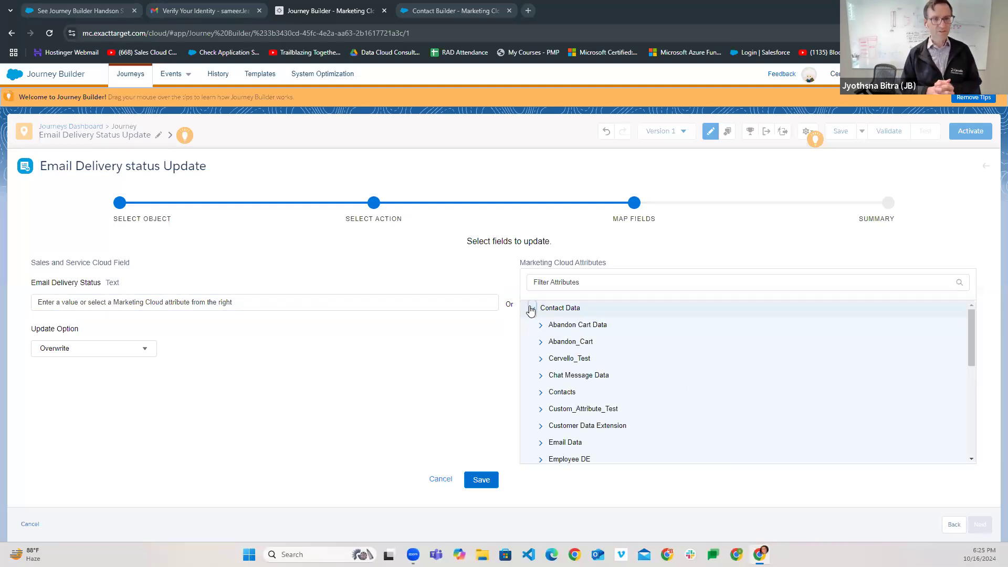
{"action": "left_click", "coordinate": [531, 308]}
{"action": "left_click", "coordinate": [532, 325]}
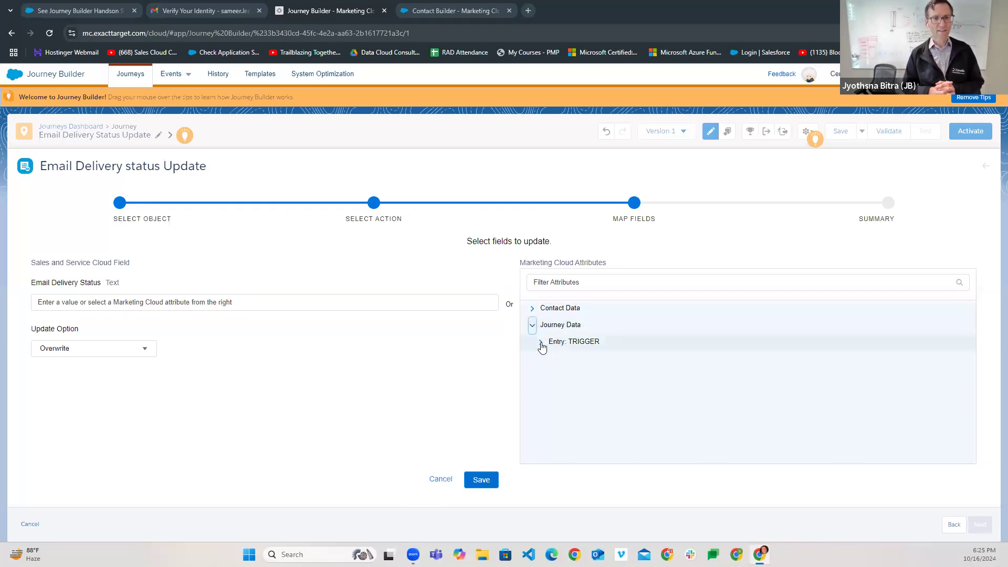
{"action": "left_click", "coordinate": [540, 344]}
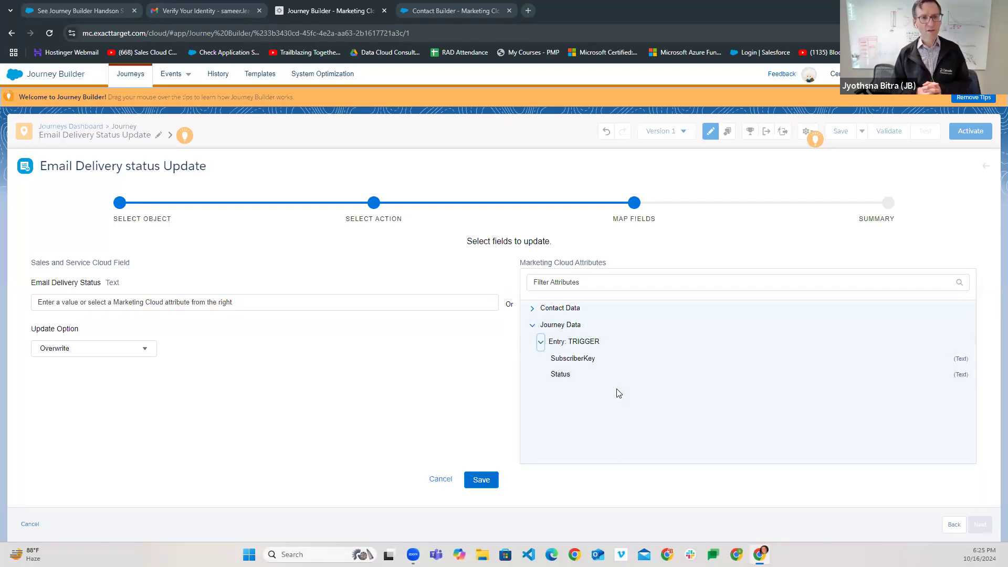
{"action": "left_click", "coordinate": [557, 378]}
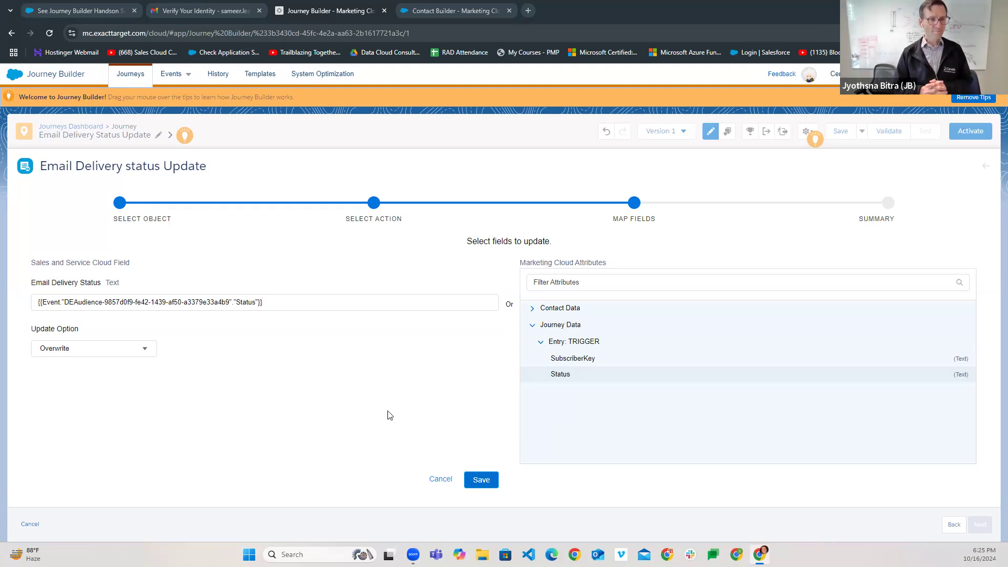
{"action": "left_click", "coordinate": [488, 481]}
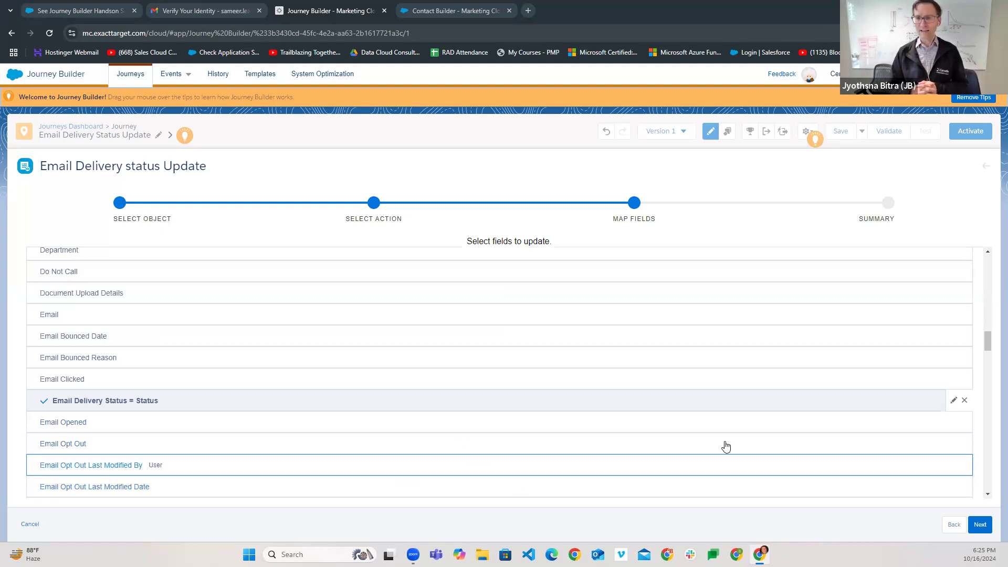
- Complete the Email Delivery status Update activity from its Summary, then save the journey
{"action": "left_click", "coordinate": [979, 524]}
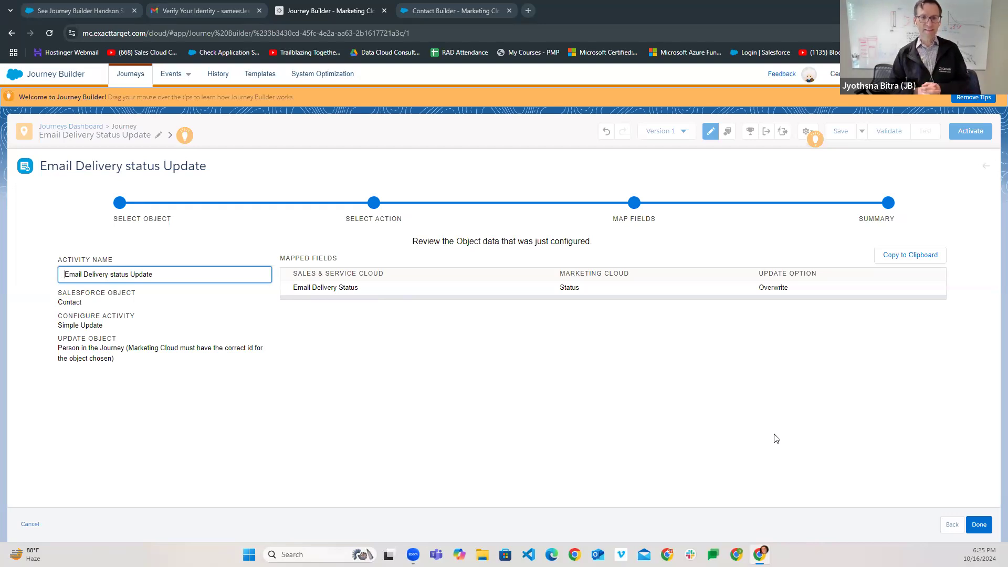
{"action": "left_click", "coordinate": [979, 525]}
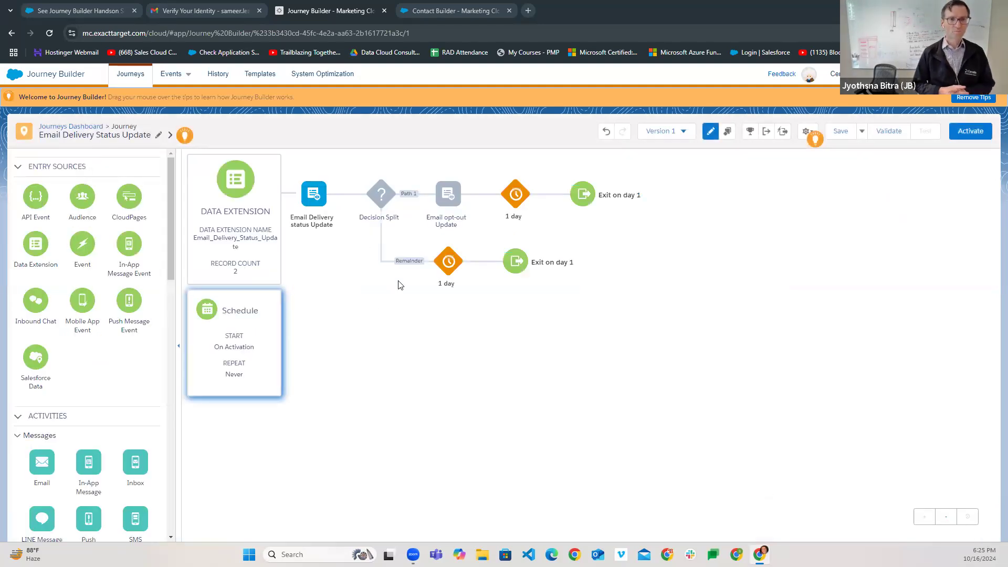
{"action": "left_click", "coordinate": [838, 132]}
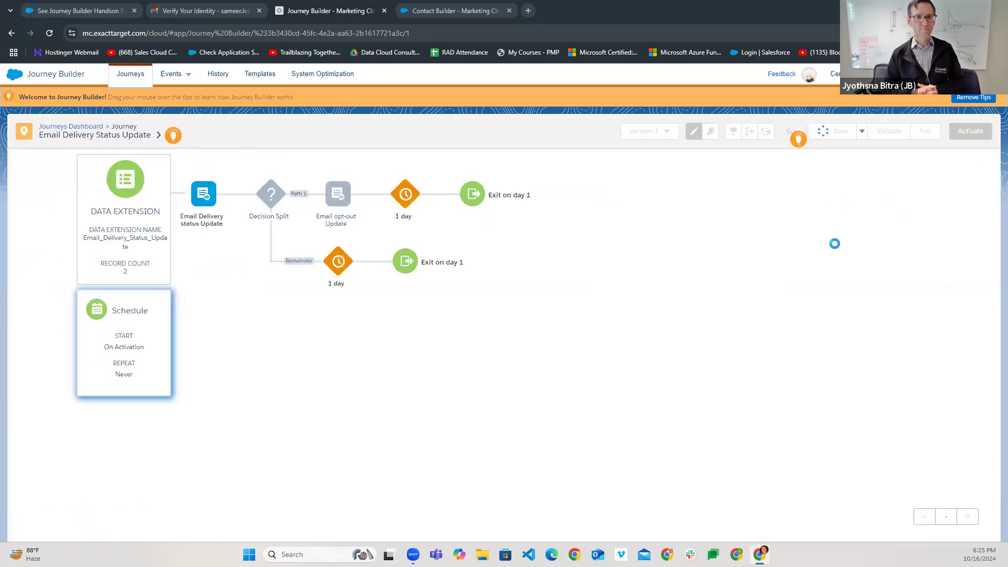